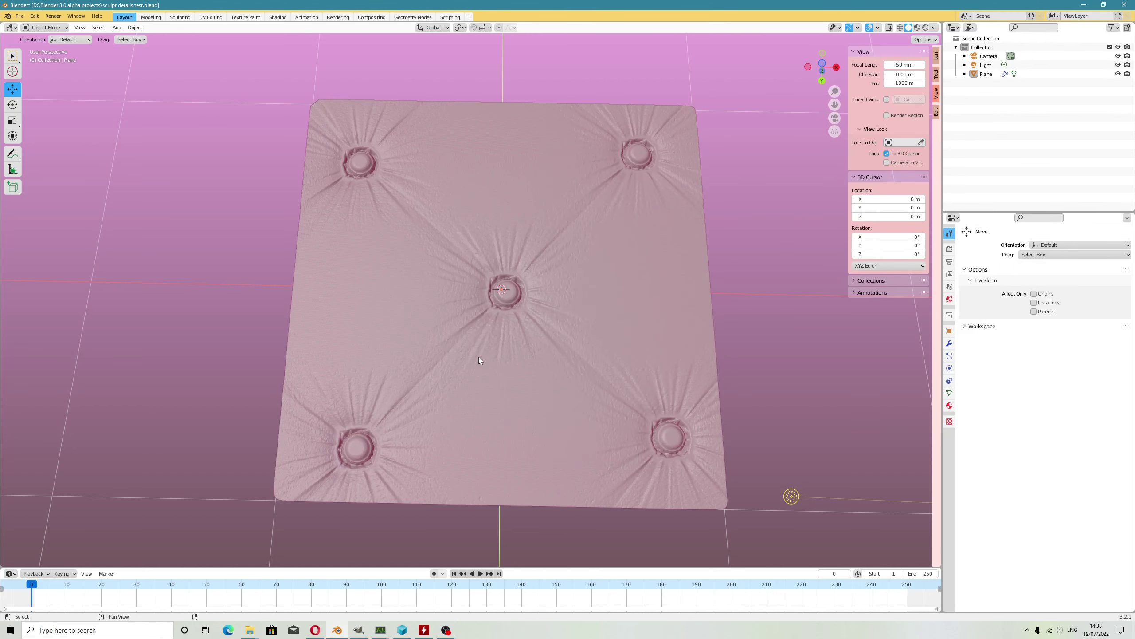
- Examine the sculpted button and fold details on the plane from several angles
{"action": "mouse_move", "coordinate": [476, 387]}
{"action": "middle_mouse_down"}
{"action": "mouse_move", "coordinate": [509, 360]}
{"action": "mouse_move", "coordinate": [481, 341]}
{"action": "mouse_move", "coordinate": [487, 376]}
{"action": "mouse_move", "coordinate": [560, 419]}
{"action": "mouse_move", "coordinate": [436, 286]}
{"action": "mouse_move", "coordinate": [593, 375]}
{"action": "mouse_move", "coordinate": [568, 322]}
{"action": "mouse_move", "coordinate": [600, 406]}
{"action": "middle_mouse_up"}
{"action": "scroll", "coordinate": [597, 394], "scroll_direction": "up", "scroll_amount": 6}
{"action": "scroll", "coordinate": [555, 333], "scroll_direction": "down", "scroll_amount": 6}
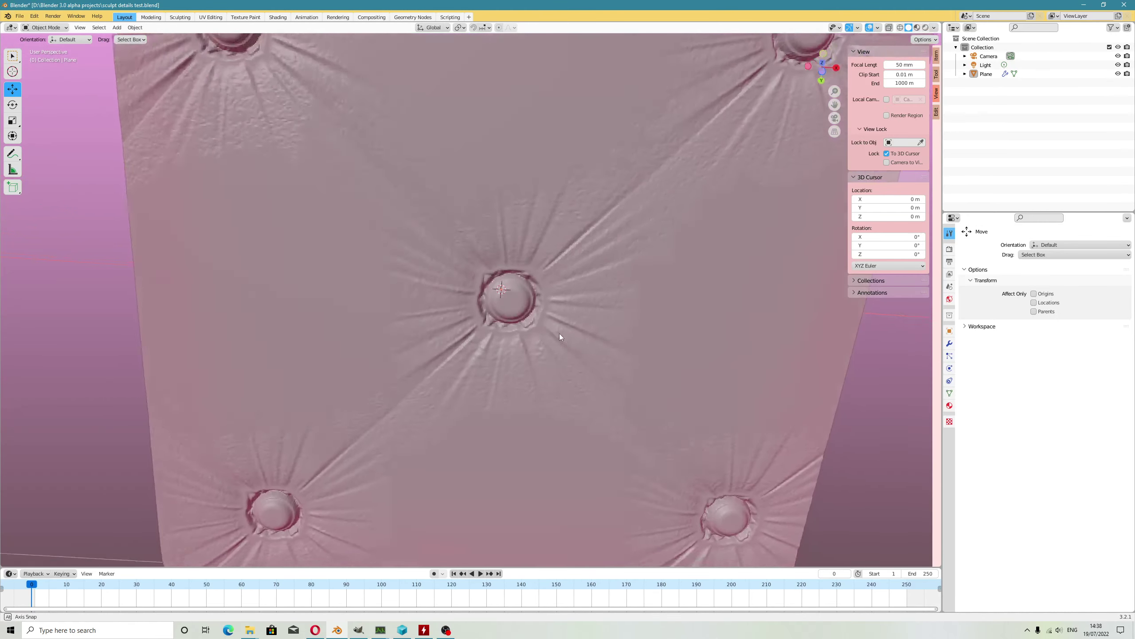
{"action": "mouse_move", "coordinate": [558, 334]}
{"action": "middle_mouse_down"}
{"action": "mouse_move", "coordinate": [556, 310]}
{"action": "mouse_move", "coordinate": [557, 328]}
{"action": "mouse_move", "coordinate": [548, 319]}
{"action": "middle_mouse_up"}
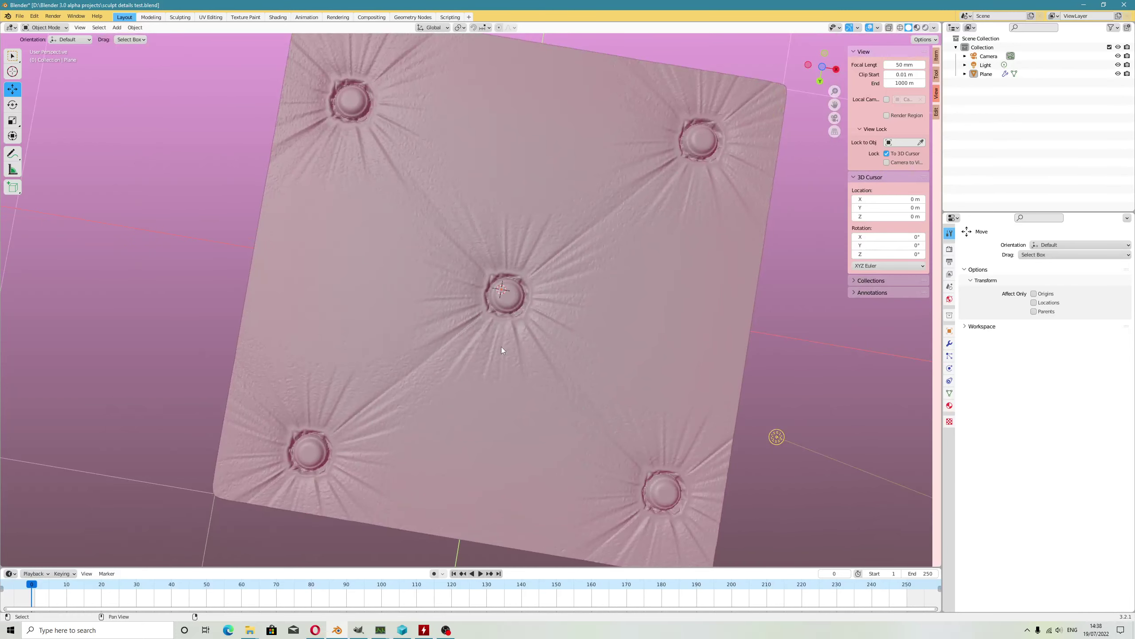
{"action": "middle_click_drag", "start_coordinate": [501, 351], "coordinate": [508, 308]}
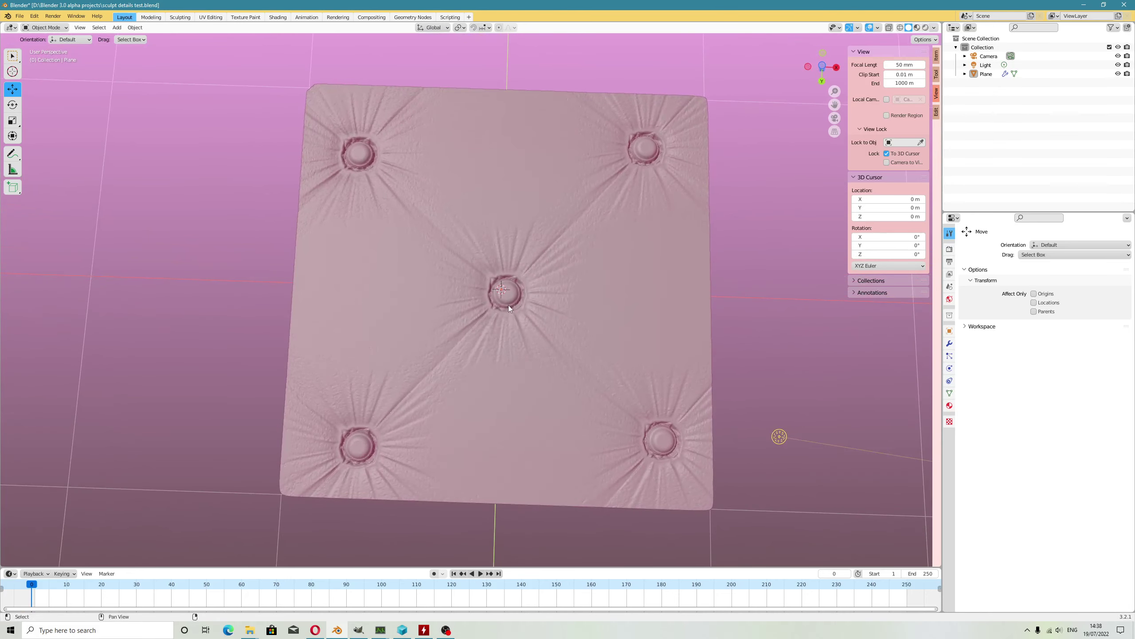
- Switch to the Opera browser, search Google Images for "engrave in blender", and return to Blender
{"action": "left_click", "coordinate": [315, 630]}
{"action": "left_click", "coordinate": [515, 6]}
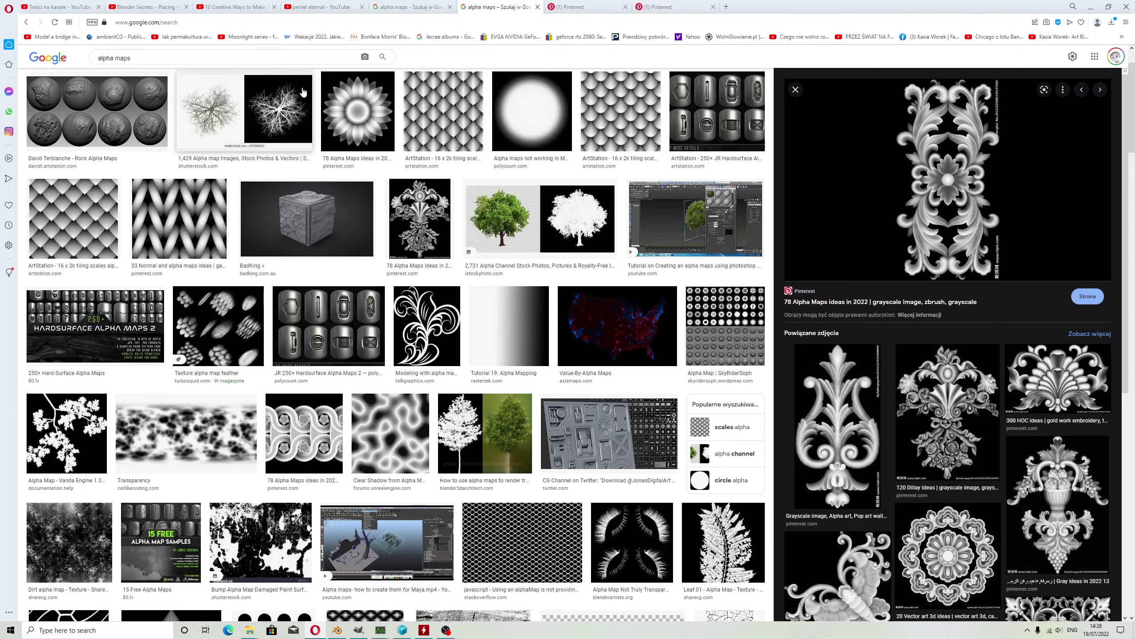
{"action": "left_click", "coordinate": [78, 58]}
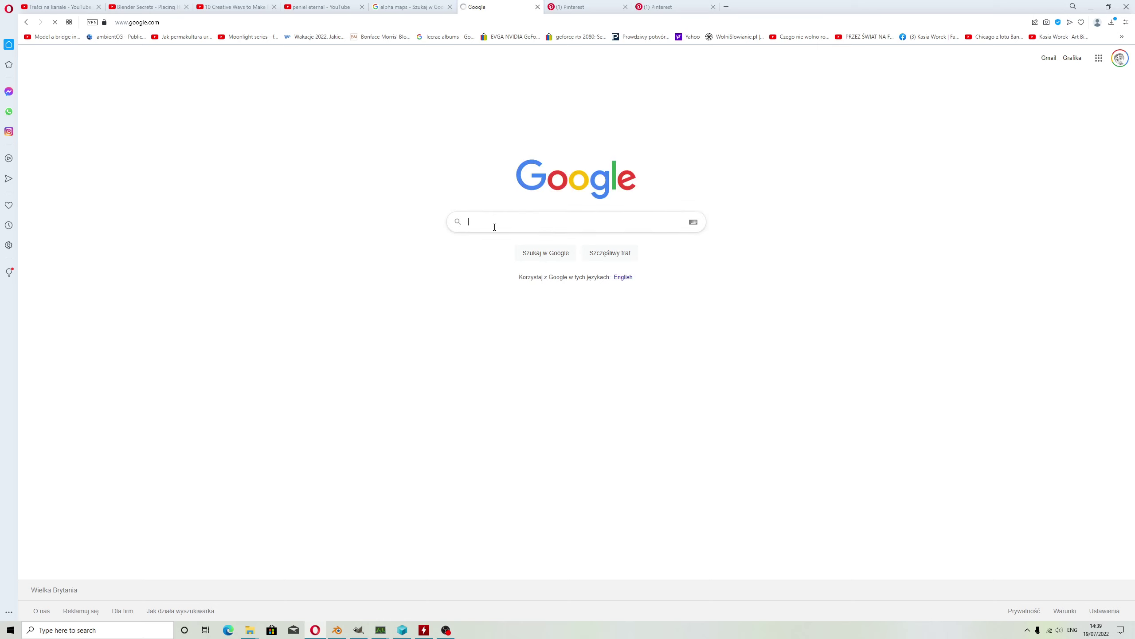
{"action": "type", "text": "engrave"}
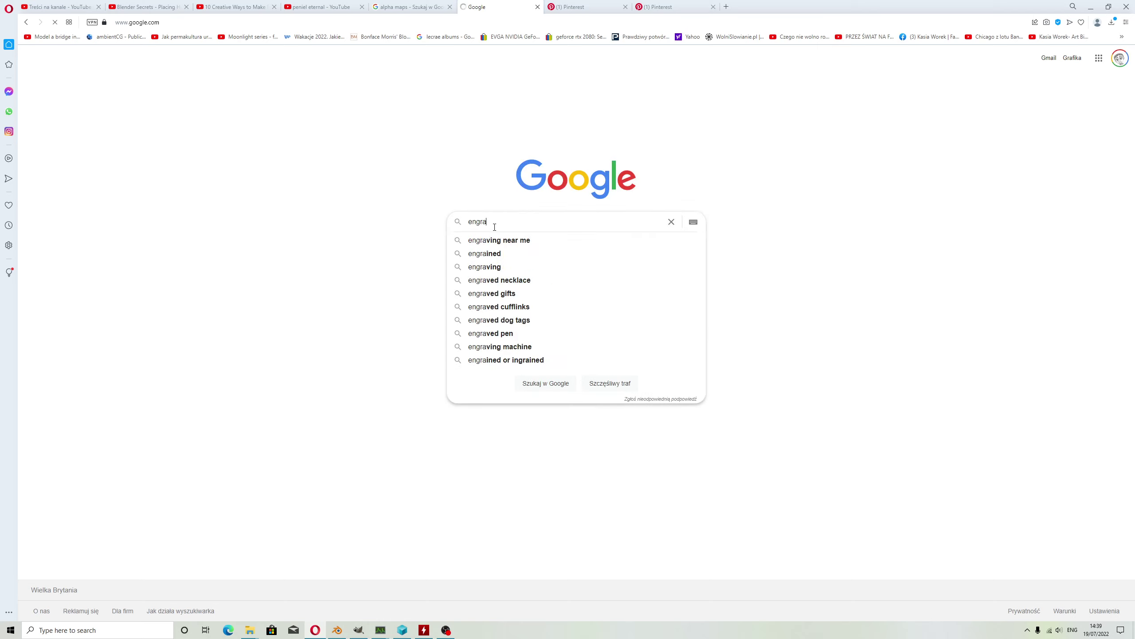
{"action": "type", "text": " in blender"}
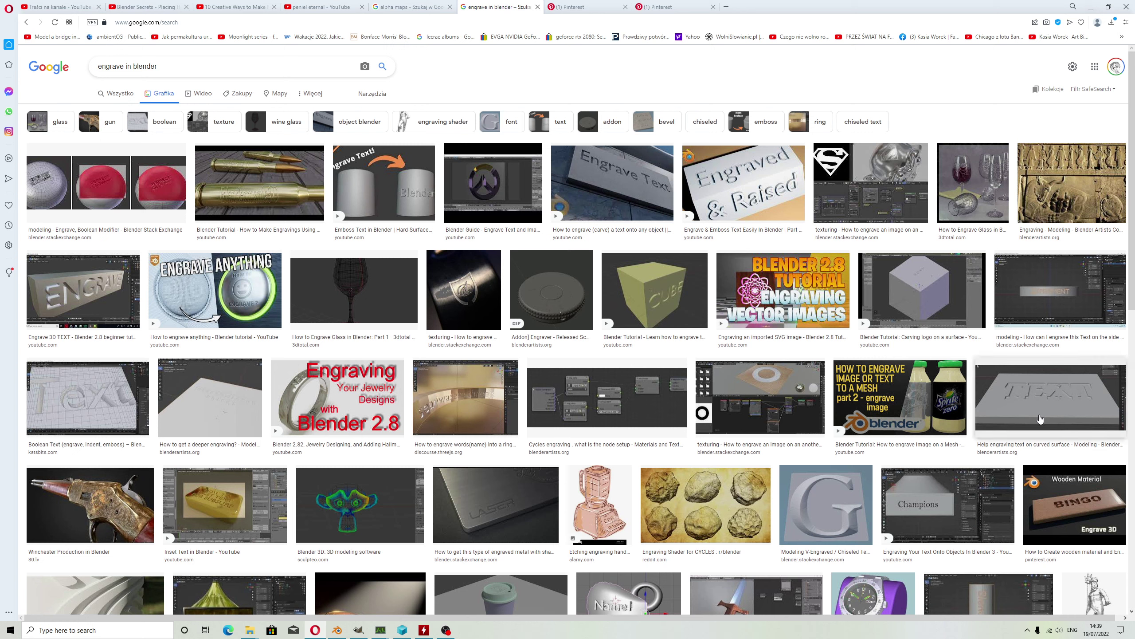
{"action": "left_click", "coordinate": [1091, 7]}
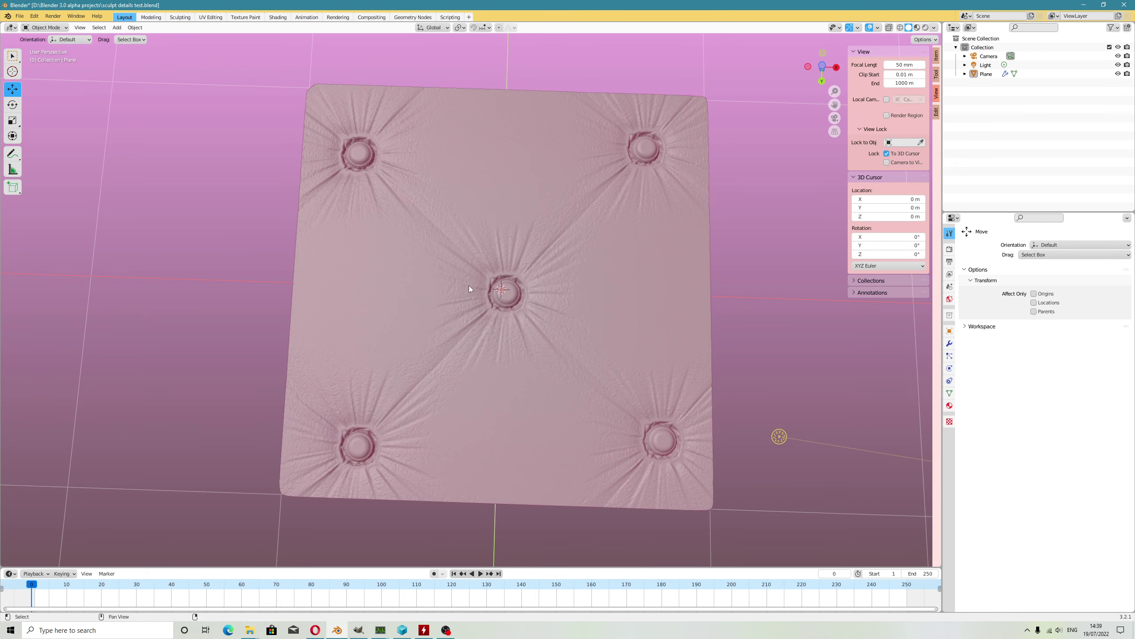
{"action": "mouse_move", "coordinate": [507, 271]}
{"action": "middle_mouse_down"}
{"action": "mouse_move", "coordinate": [630, 330]}
{"action": "mouse_move", "coordinate": [618, 300]}
{"action": "mouse_move", "coordinate": [599, 357]}
{"action": "mouse_move", "coordinate": [579, 355]}
{"action": "mouse_move", "coordinate": [603, 309]}
{"action": "mouse_move", "coordinate": [599, 326]}
{"action": "middle_mouse_up"}
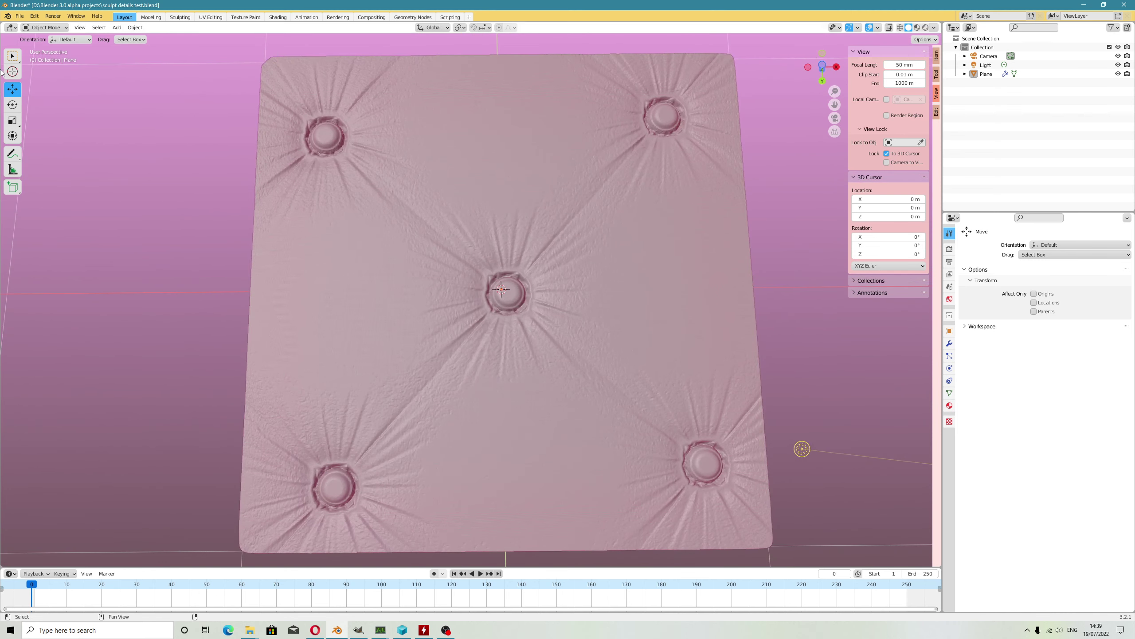
{"action": "left_click", "coordinate": [50, 28]}
{"action": "key", "text": "Return"}
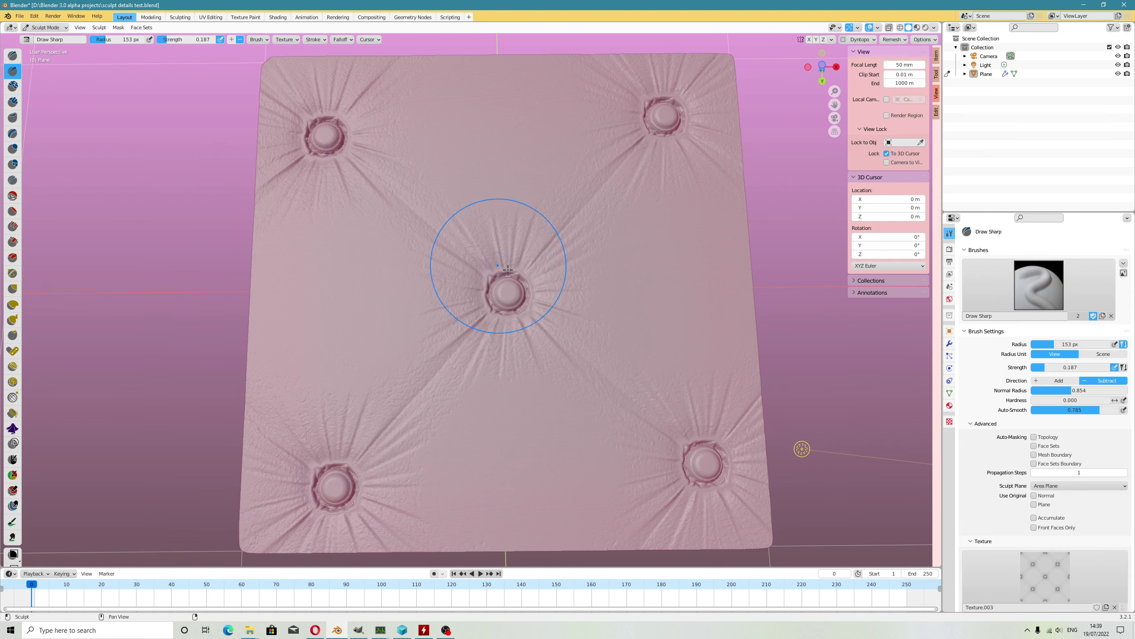
{"action": "key", "text": "ctrl+z"}
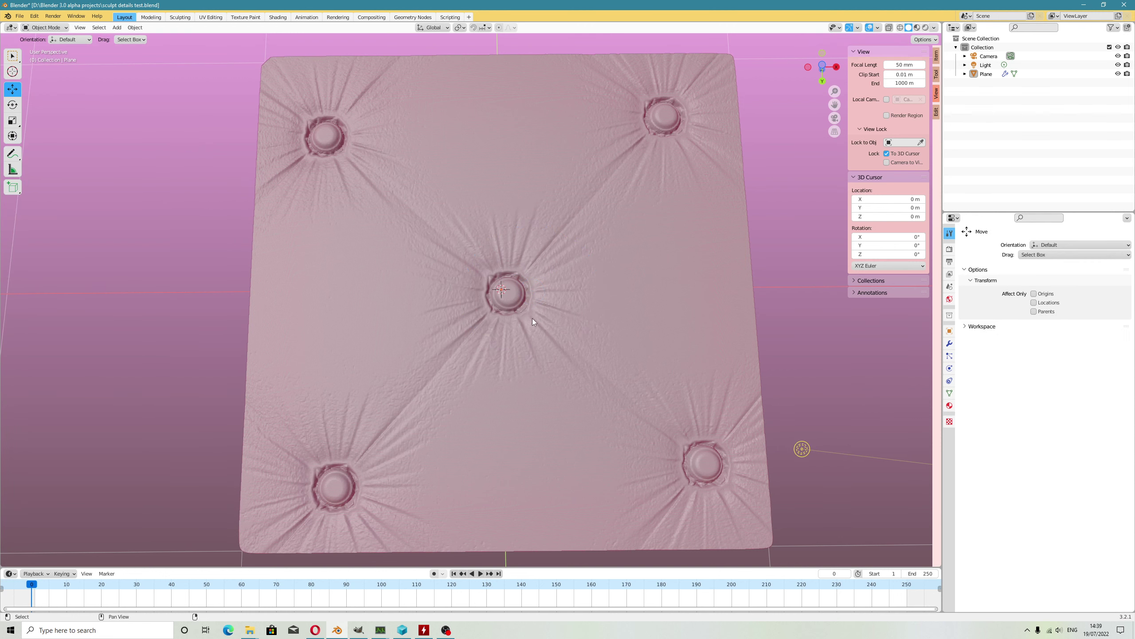
- Select the plane, enter Sculpt Mode and undo the sculpted button detail
{"action": "left_click", "coordinate": [533, 324]}
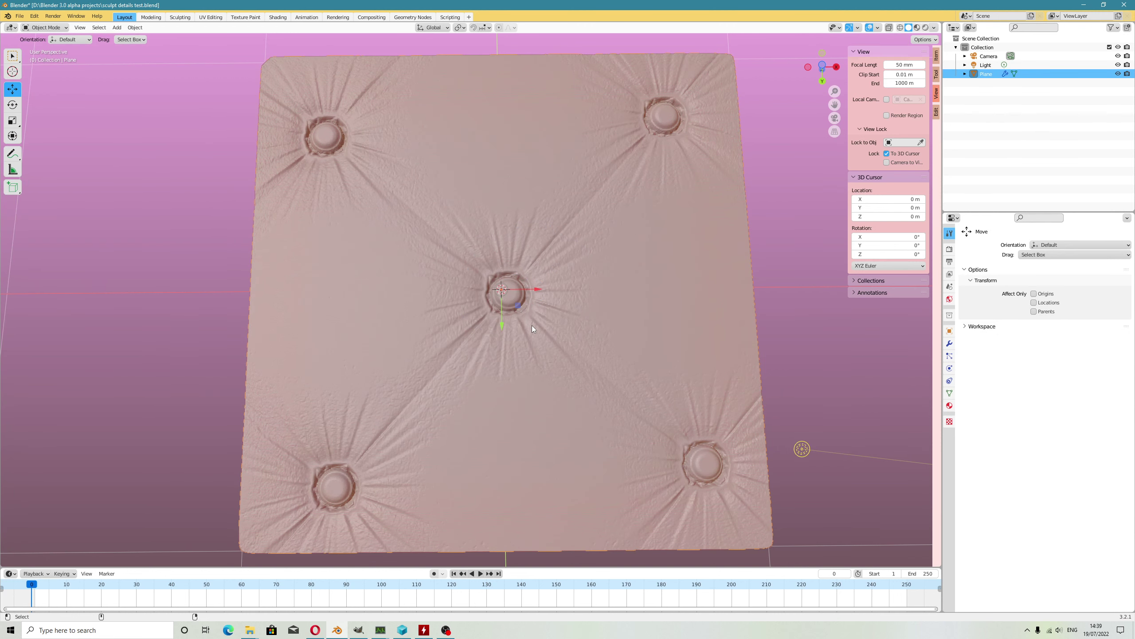
{"action": "key", "text": "ctrl+Tab"}
{"action": "key", "text": "ctrl+z"}
{"action": "scroll", "coordinate": [531, 325], "scroll_direction": "down", "scroll_amount": 1}
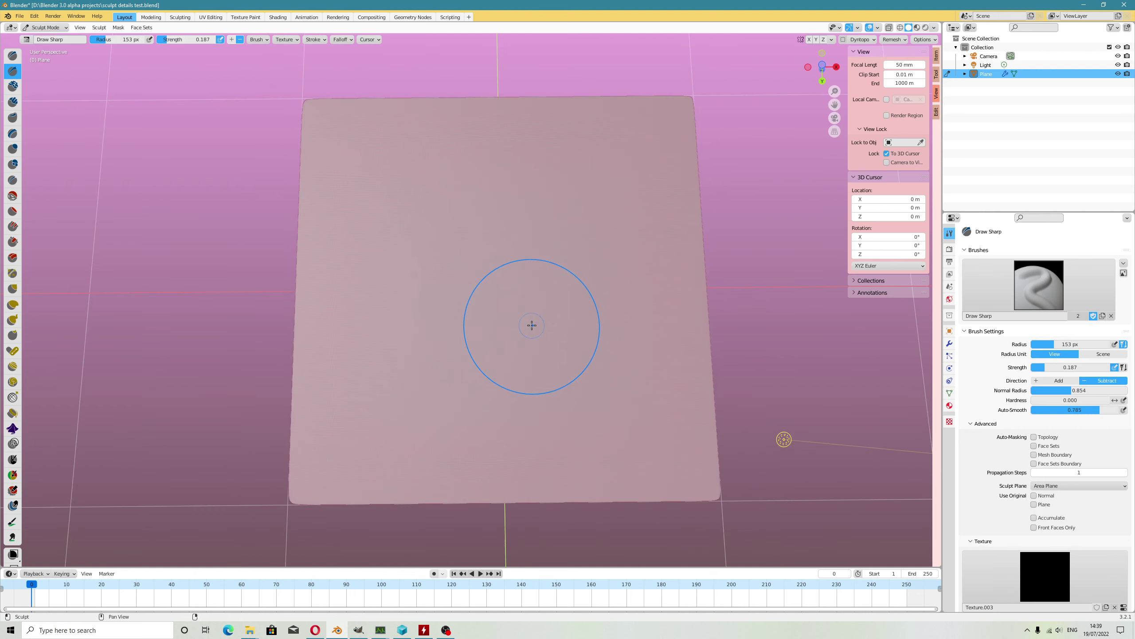
{"action": "mouse_move", "coordinate": [558, 311]}
{"action": "middle_mouse_down"}
{"action": "mouse_move", "coordinate": [563, 337]}
{"action": "mouse_move", "coordinate": [563, 322]}
{"action": "middle_mouse_up"}
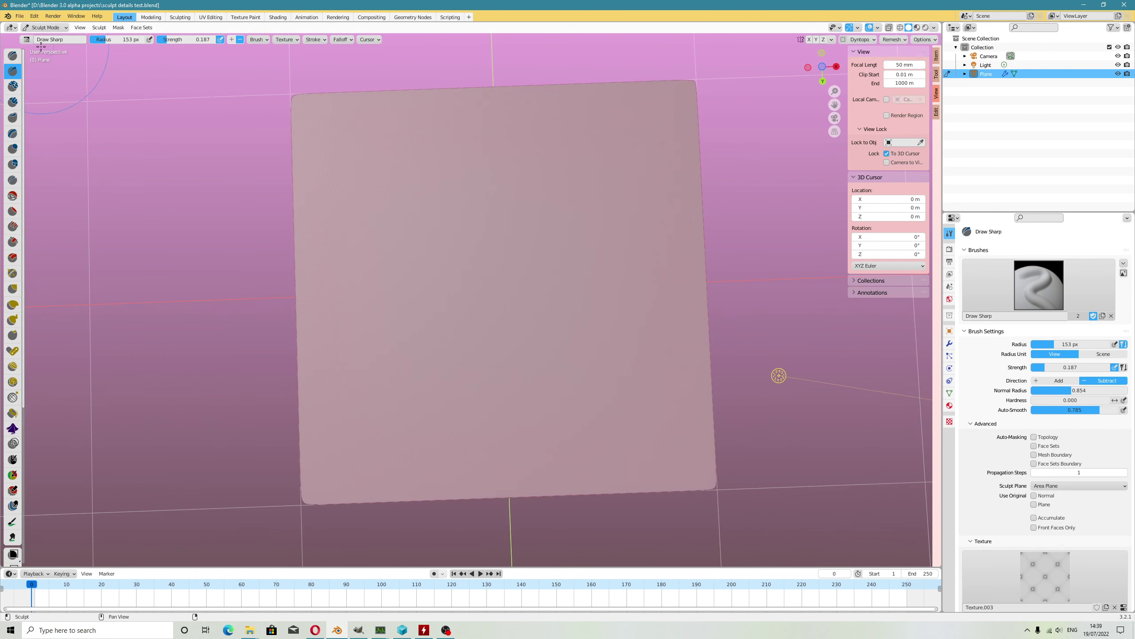
- Return the plane to Object Mode and remove its Multires modifier
{"action": "left_click", "coordinate": [46, 27]}
{"action": "left_click", "coordinate": [48, 39]}
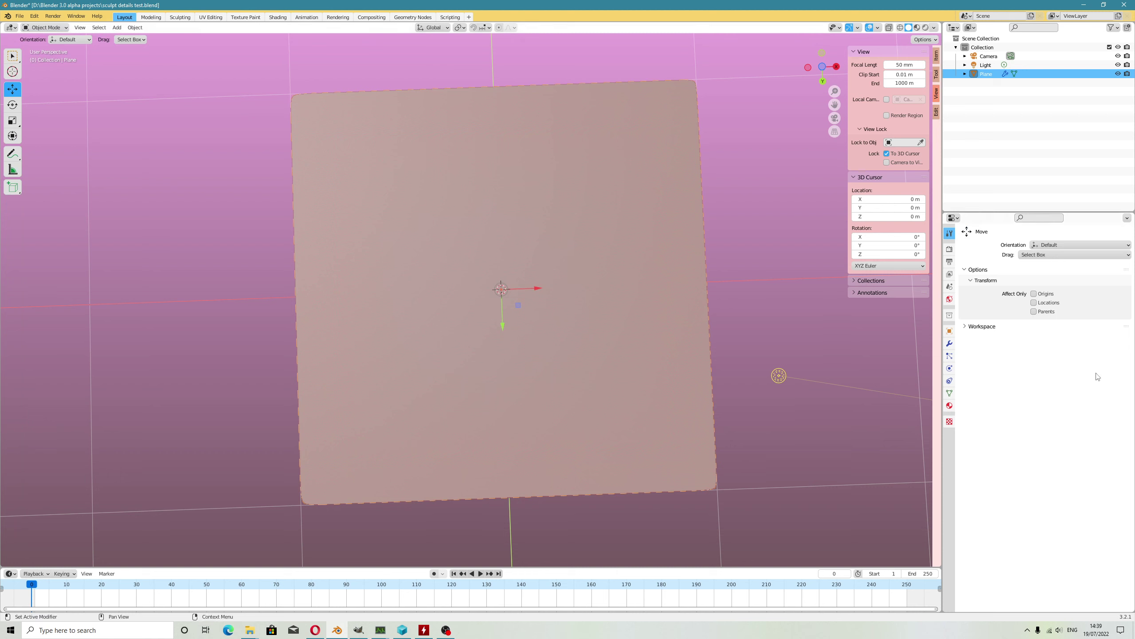
{"action": "left_click", "coordinate": [949, 343]}
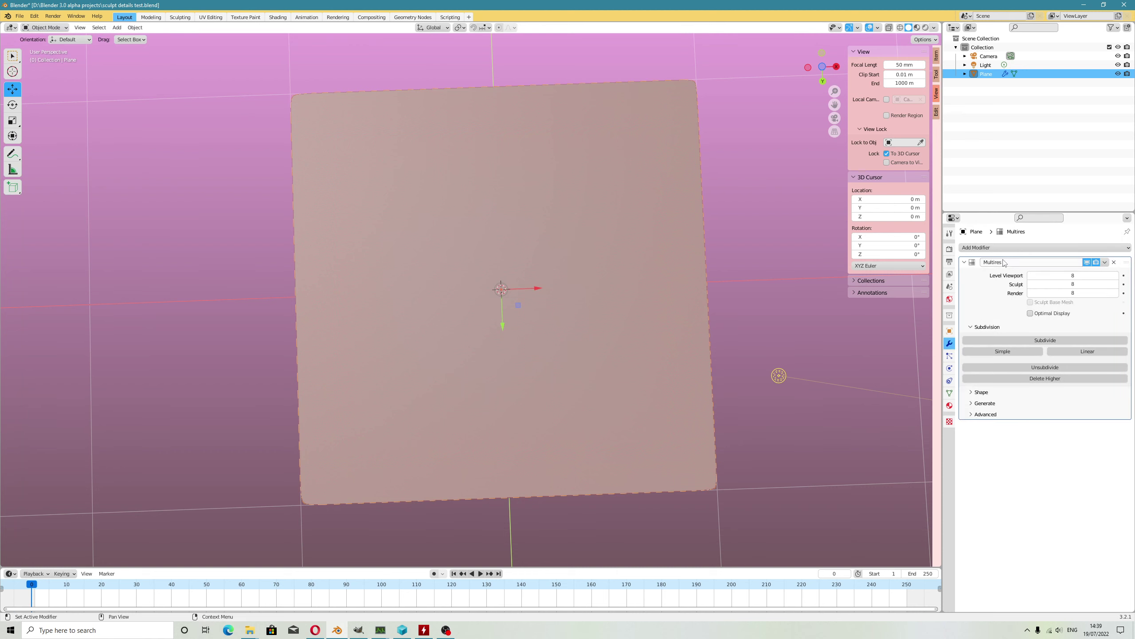
{"action": "left_click", "coordinate": [1115, 263]}
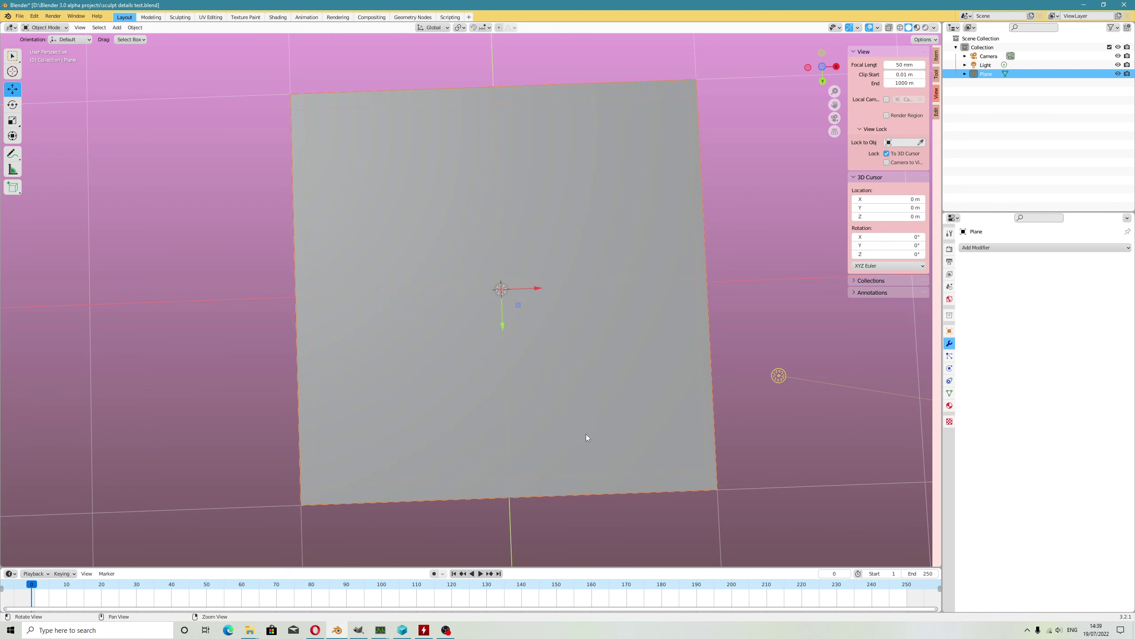
- In Edit Mode, move one inner border edge loop about 0.065 m along Y toward the plane's outer edge, and return to Object Mode
{"action": "middle_click_drag", "start_coordinate": [586, 437], "coordinate": [588, 397]}
{"action": "key", "text": "Tab"}
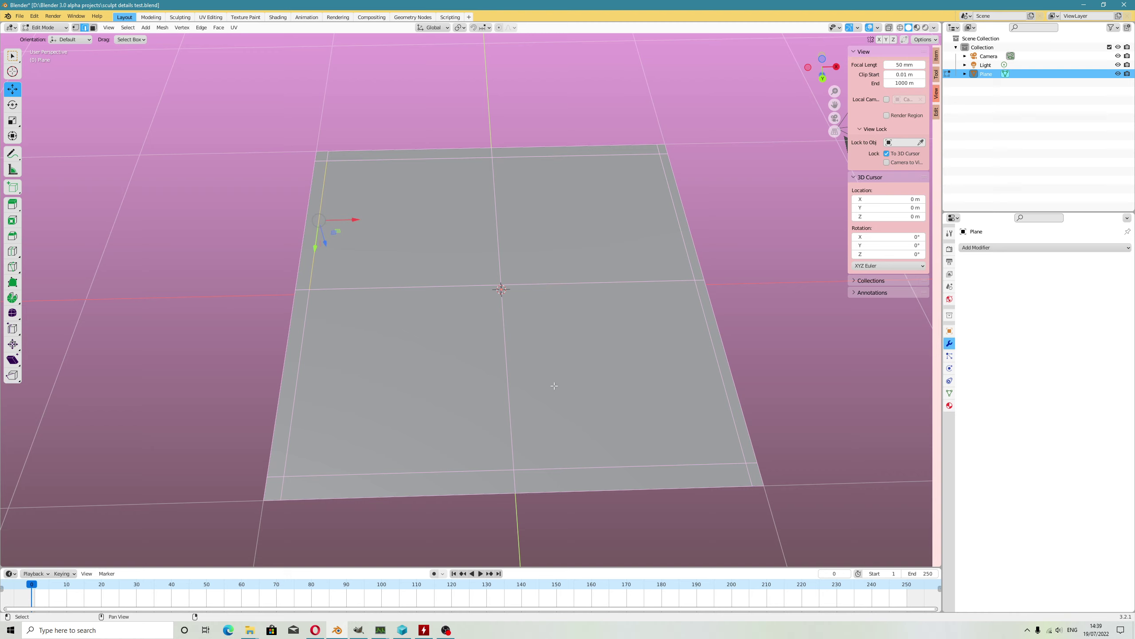
{"action": "middle_click_drag", "start_coordinate": [705, 417], "coordinate": [741, 397]}
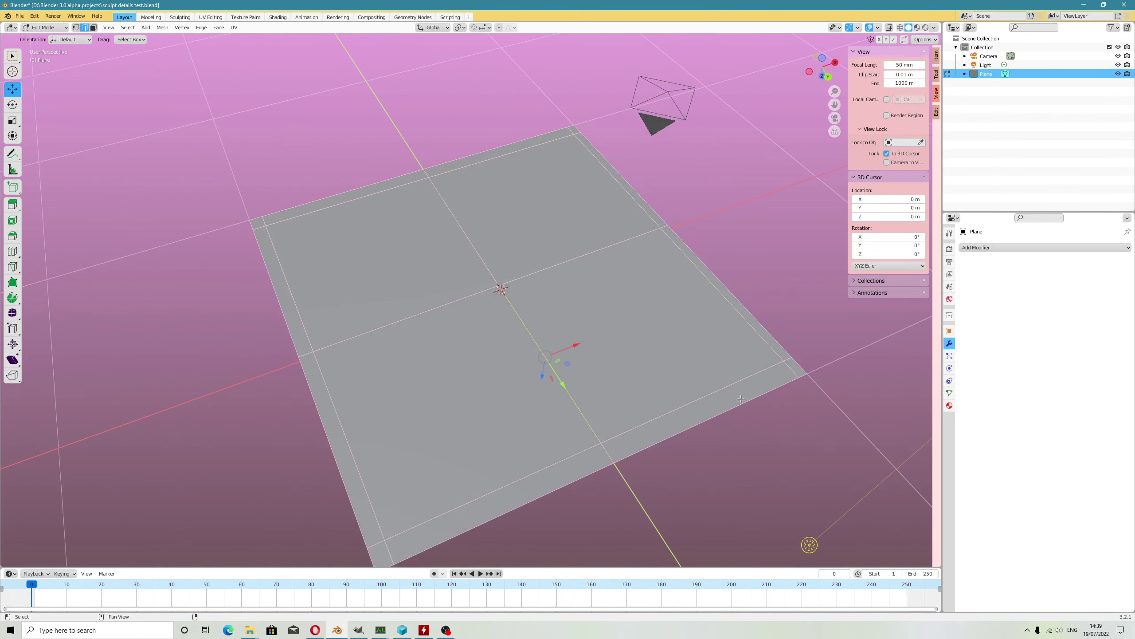
{"action": "middle_click_drag", "start_coordinate": [397, 271], "coordinate": [261, 330]}
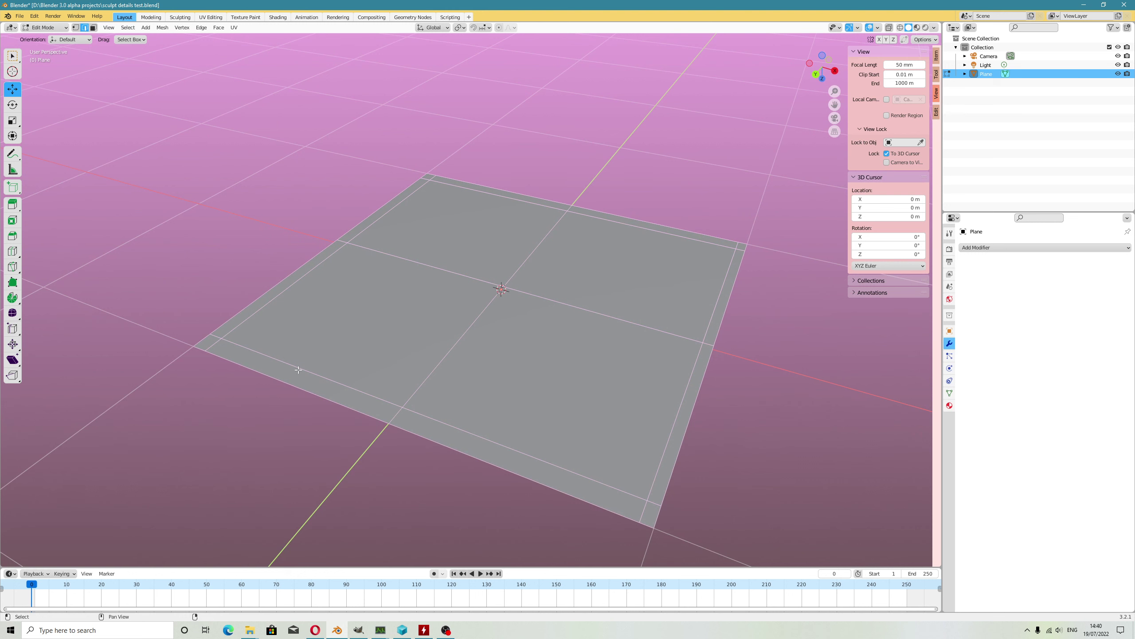
{"action": "middle_click_drag", "start_coordinate": [298, 369], "coordinate": [424, 479]}
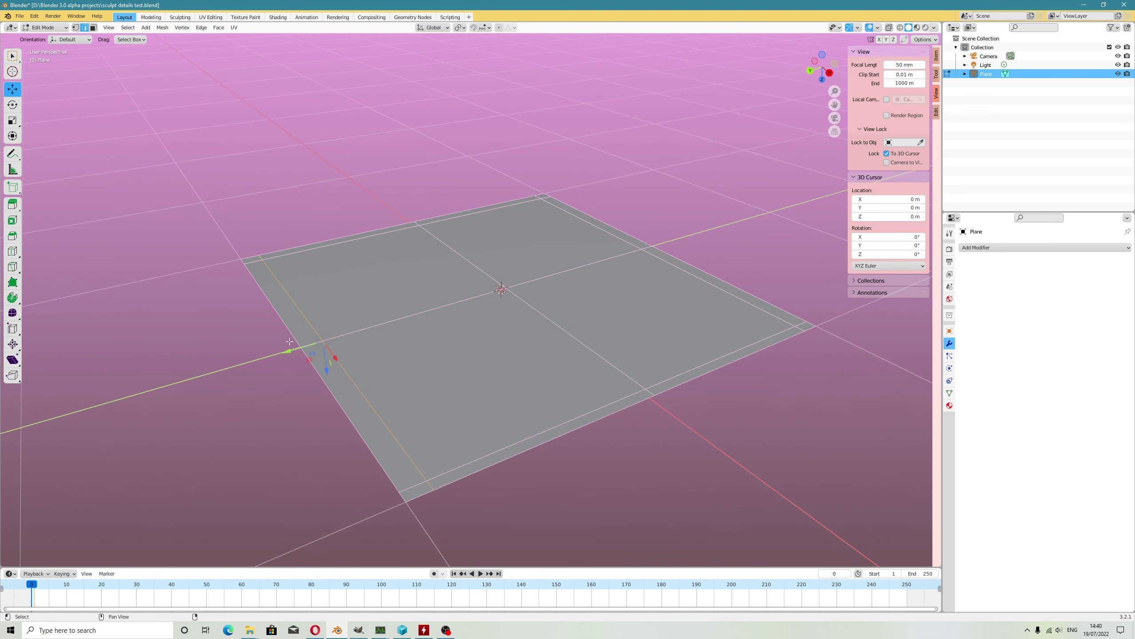
{"action": "left_click_drag", "start_coordinate": [297, 348], "coordinate": [283, 352]}
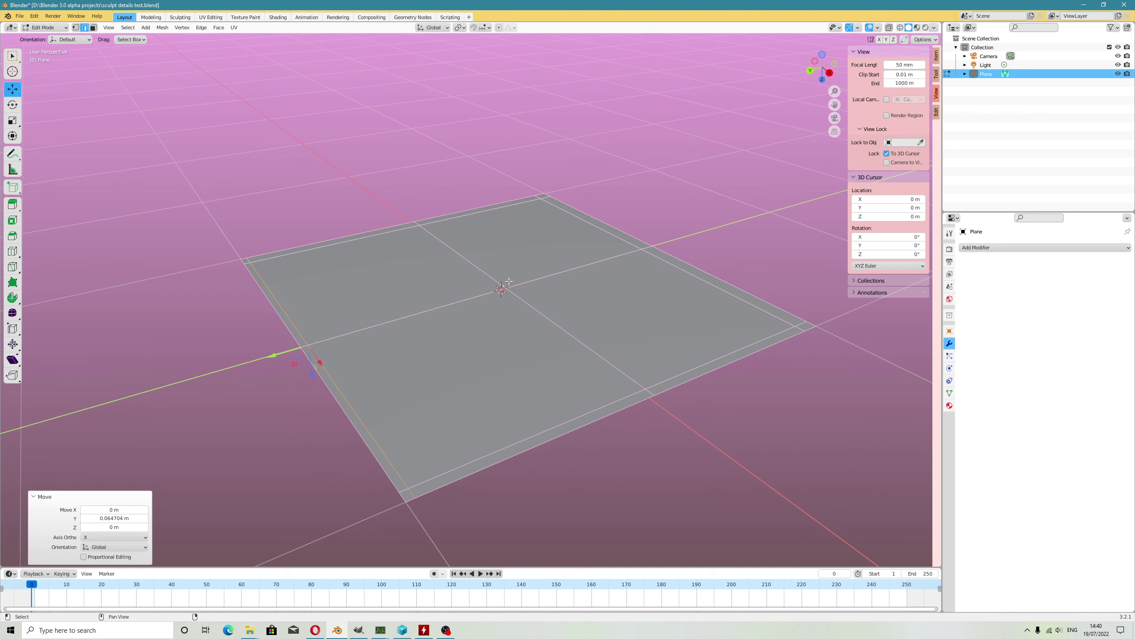
{"action": "left_click", "coordinate": [501, 105]}
{"action": "left_click", "coordinate": [45, 27]}
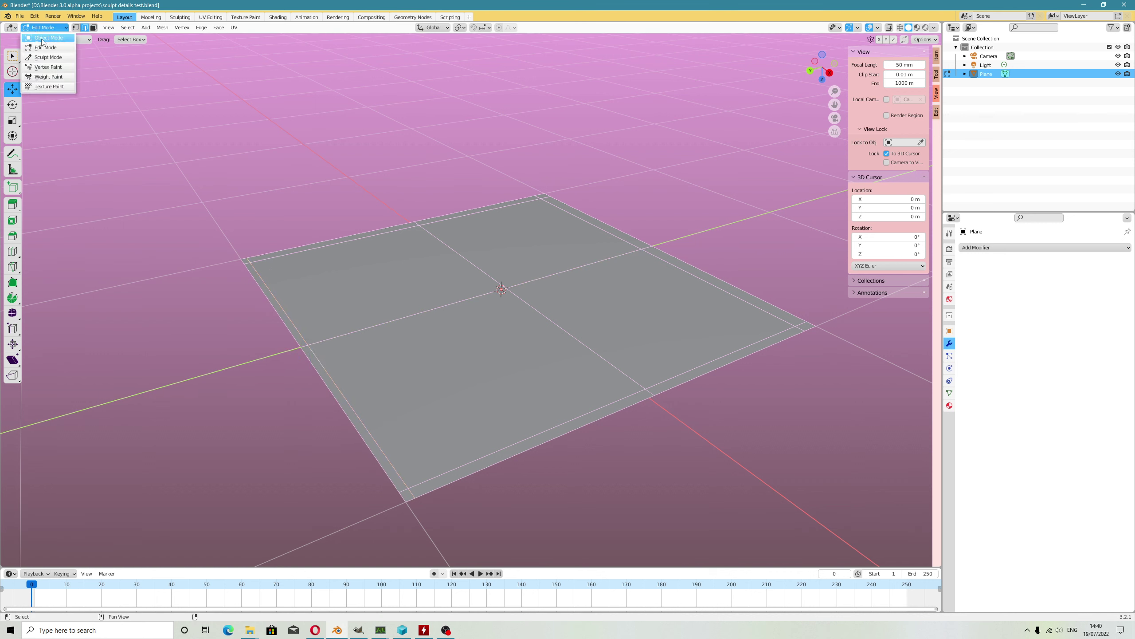
{"action": "left_click", "coordinate": [43, 35]}
- Add a Multiresolution modifier to the plane and subdivide it to level 3
{"action": "left_click", "coordinate": [973, 248]}
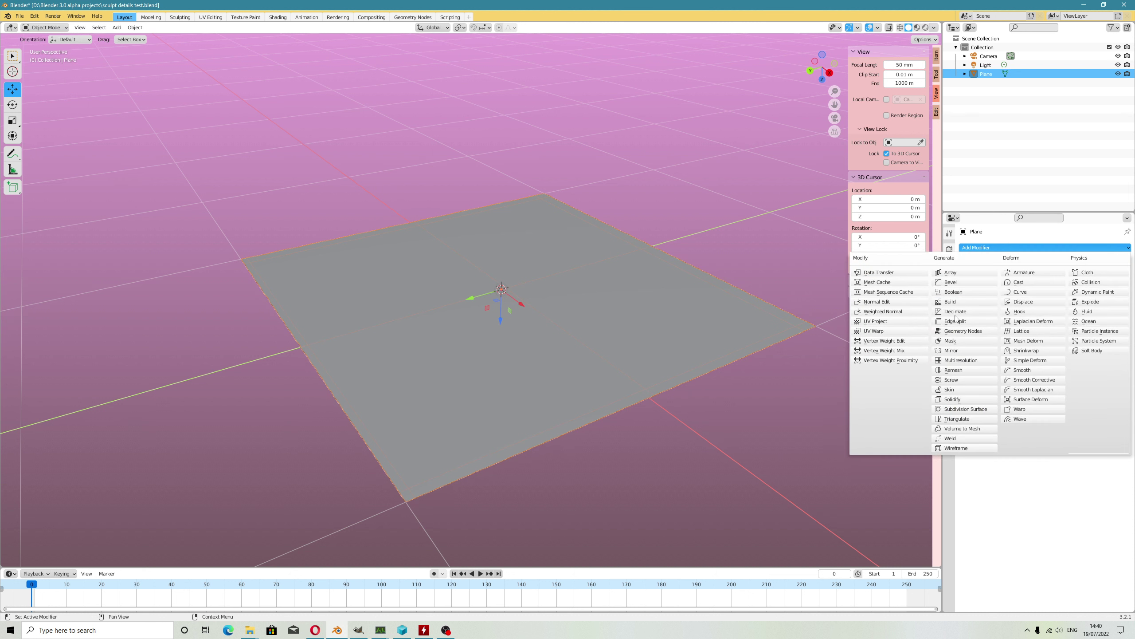
{"action": "left_click", "coordinate": [965, 360]}
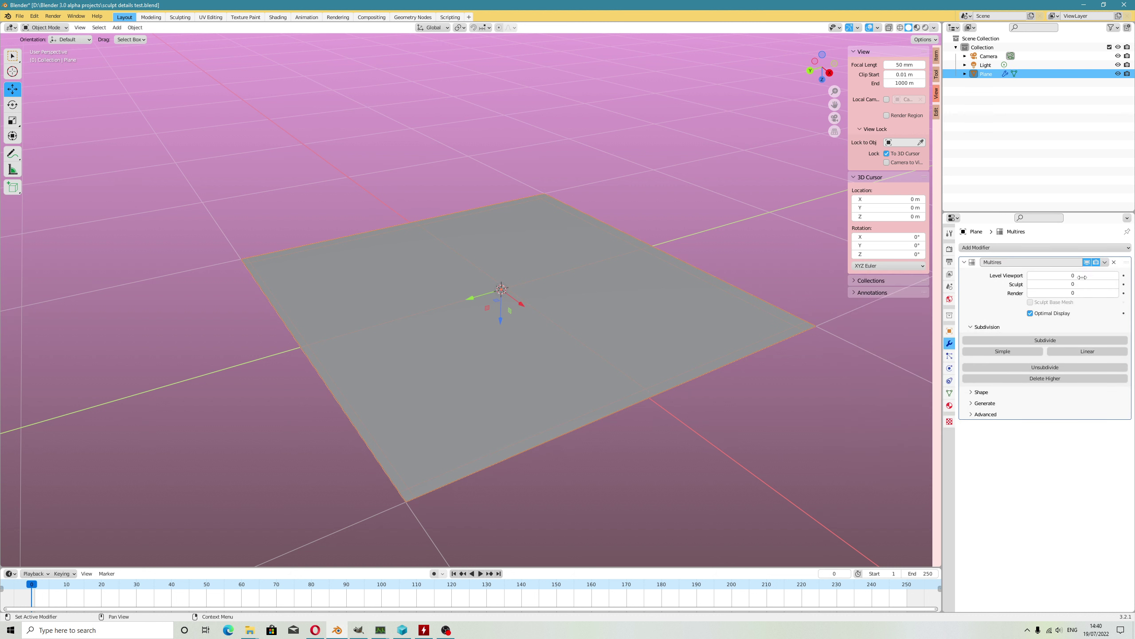
{"action": "left_click", "coordinate": [1073, 343]}
{"action": "left_click", "coordinate": [1074, 342]}
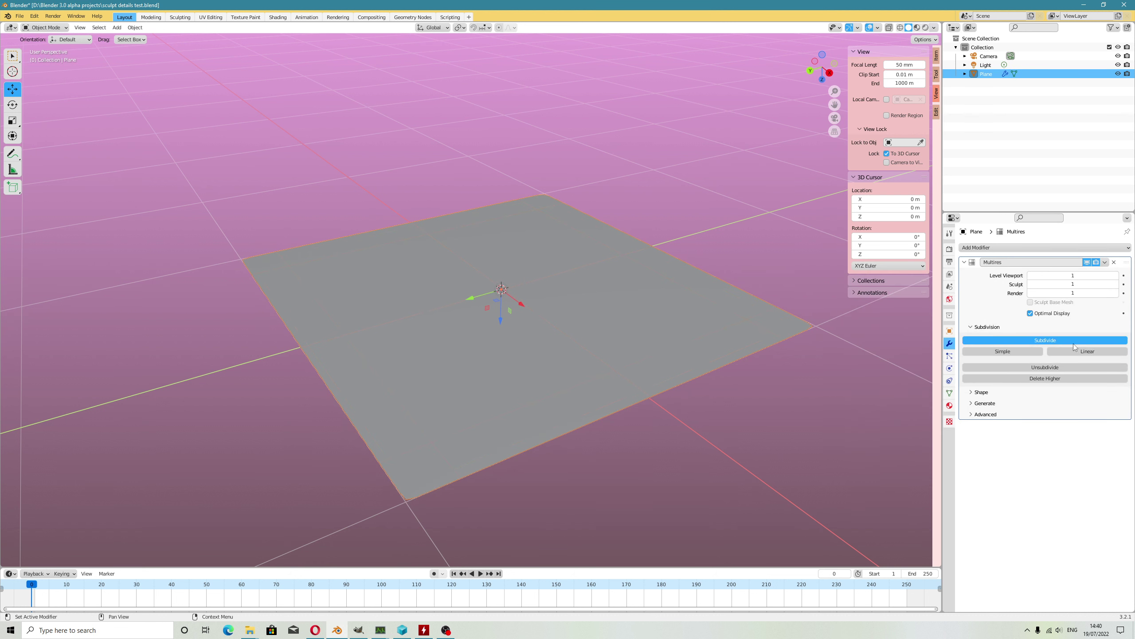
{"action": "left_click_drag", "start_coordinate": [488, 308], "coordinate": [488, 308]}
{"action": "left_click", "coordinate": [651, 325]}
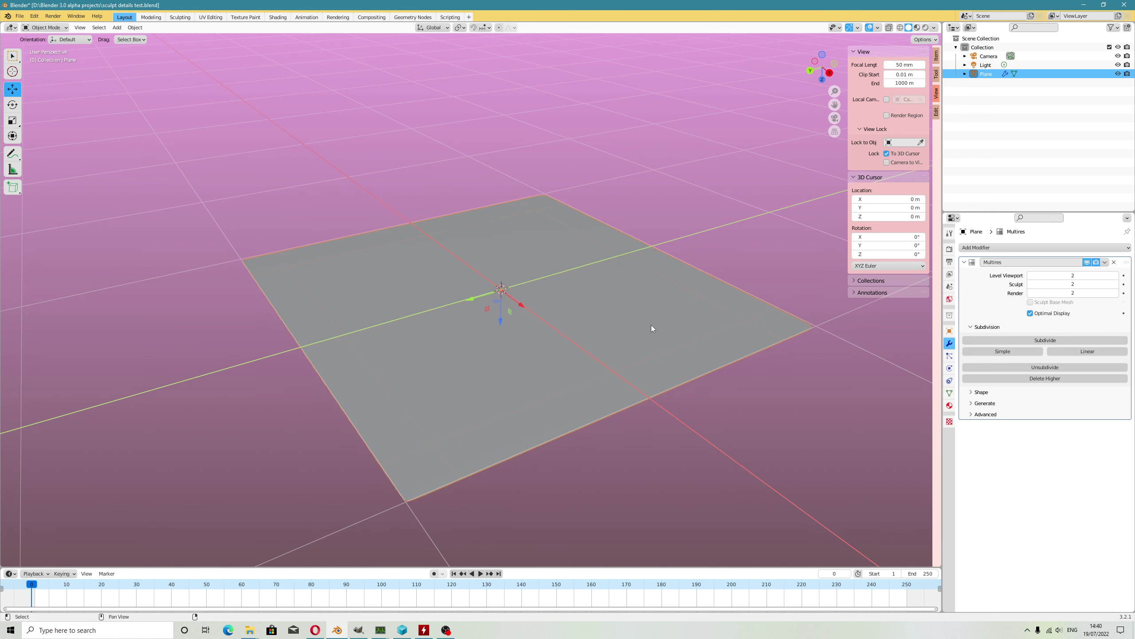
{"action": "left_click", "coordinate": [1058, 338]}
- Examine the plane's rounded corners and its border edge loops in Edit Mode, and return to Object Mode
{"action": "middle_click_drag", "start_coordinate": [680, 280], "coordinate": [731, 318]}
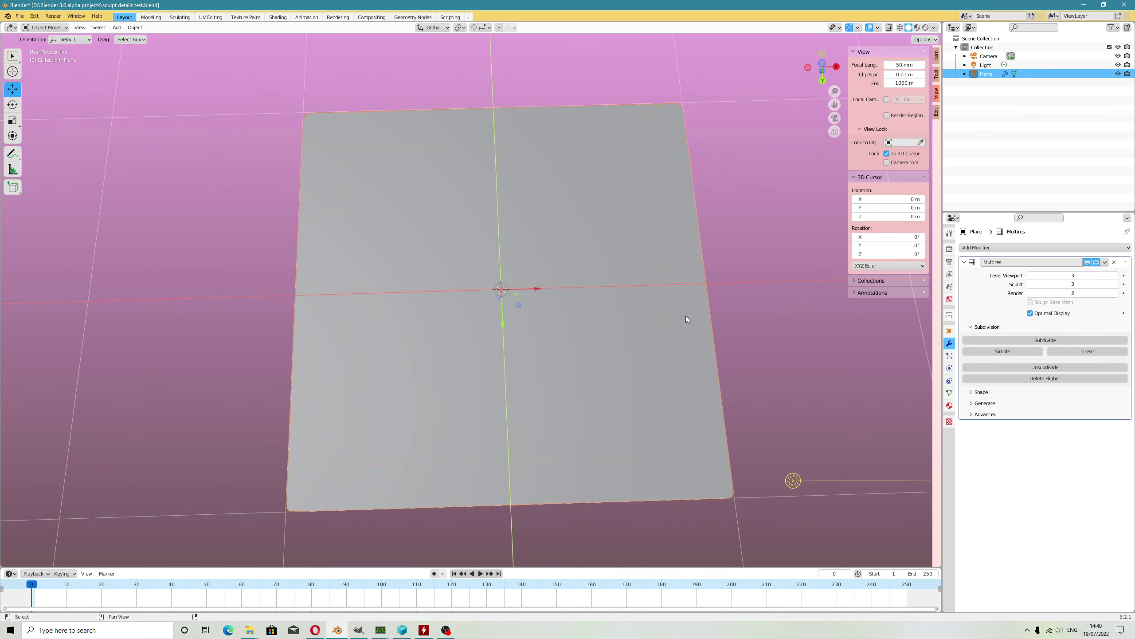
{"action": "scroll", "coordinate": [671, 318], "scroll_direction": "up", "scroll_amount": 2}
{"action": "middle_click_drag", "start_coordinate": [584, 326], "coordinate": [595, 291]}
{"action": "key", "text": "Tab"}
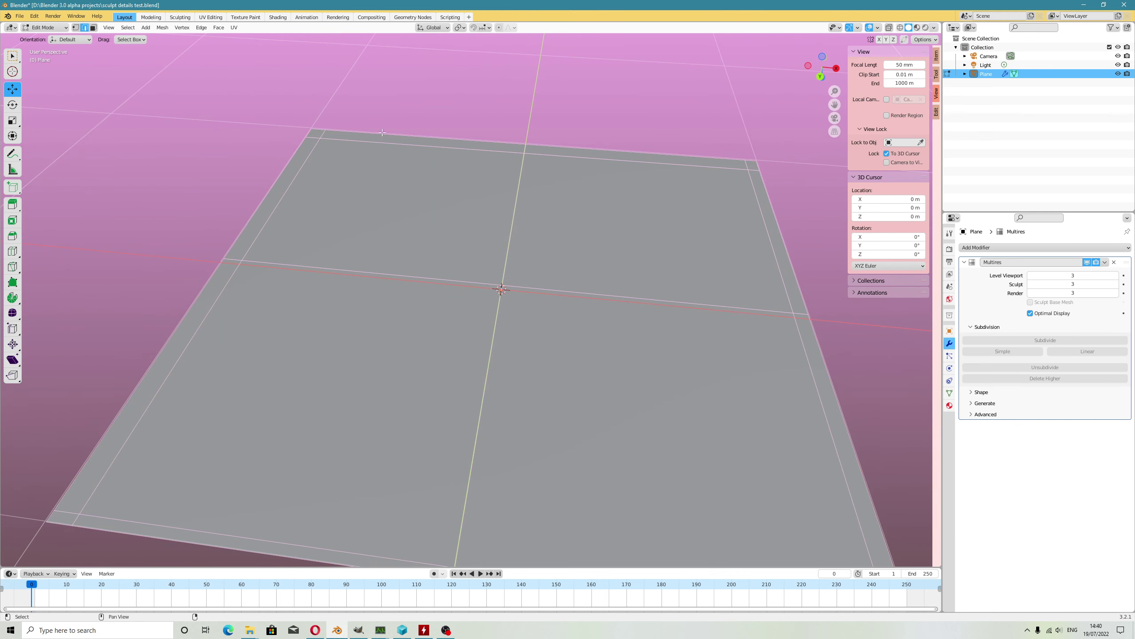
{"action": "left_click", "coordinate": [43, 27]}
{"action": "left_click", "coordinate": [42, 36]}
{"action": "scroll", "coordinate": [534, 198], "scroll_direction": "down", "scroll_amount": 4}
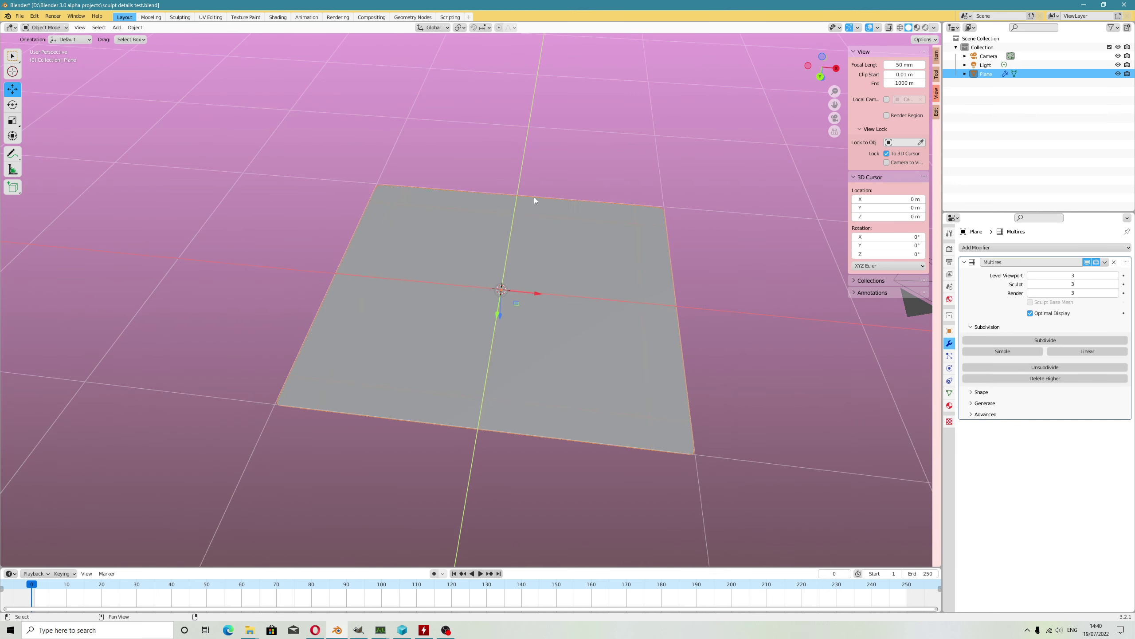
- Move the plane about -0.145 m along the Z axis
{"action": "left_click", "coordinate": [545, 264]}
{"action": "left_click_drag", "start_coordinate": [502, 314], "coordinate": [505, 296]}
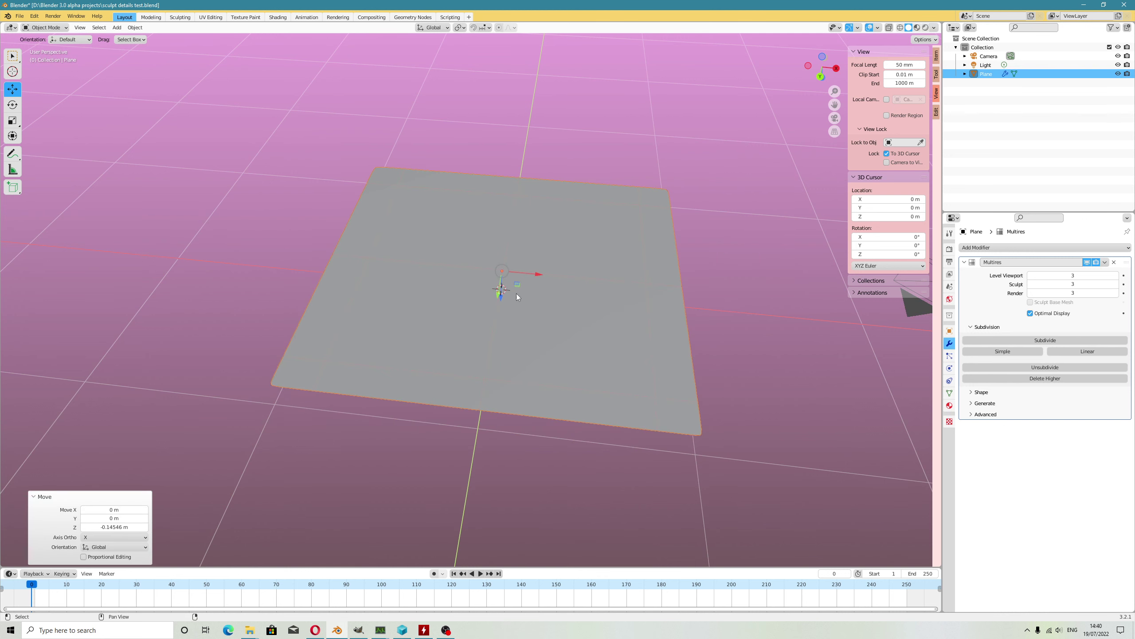
{"action": "middle_click_drag", "start_coordinate": [687, 165], "coordinate": [720, 169]}
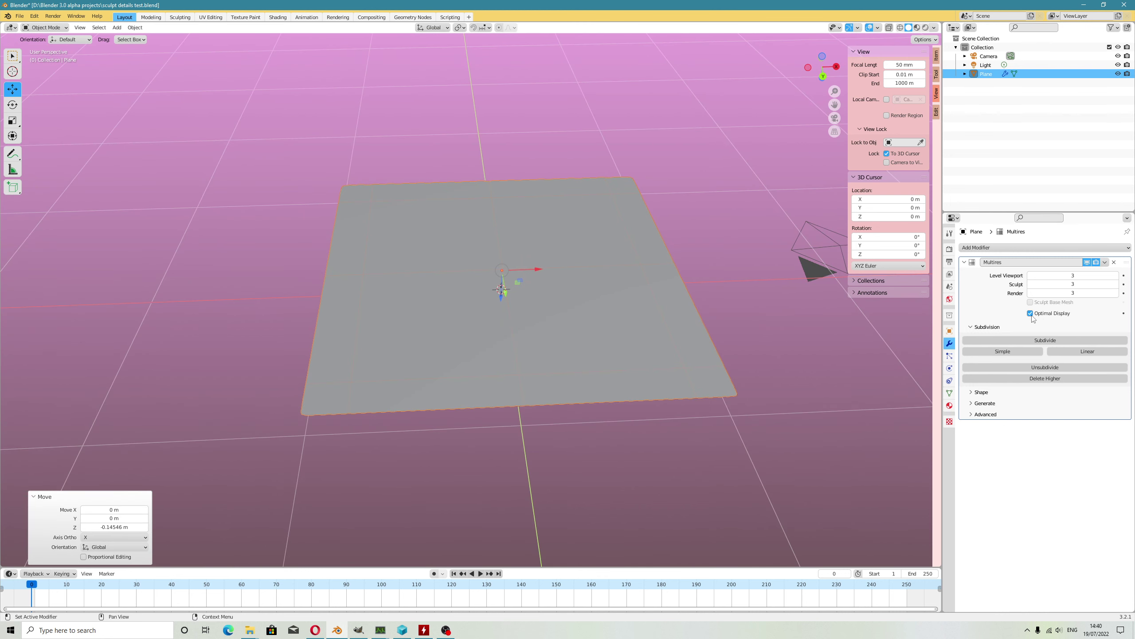
- Turn off Optimal Display on the Multires modifier and subdivide it further to level 7
{"action": "left_click", "coordinate": [1044, 339]}
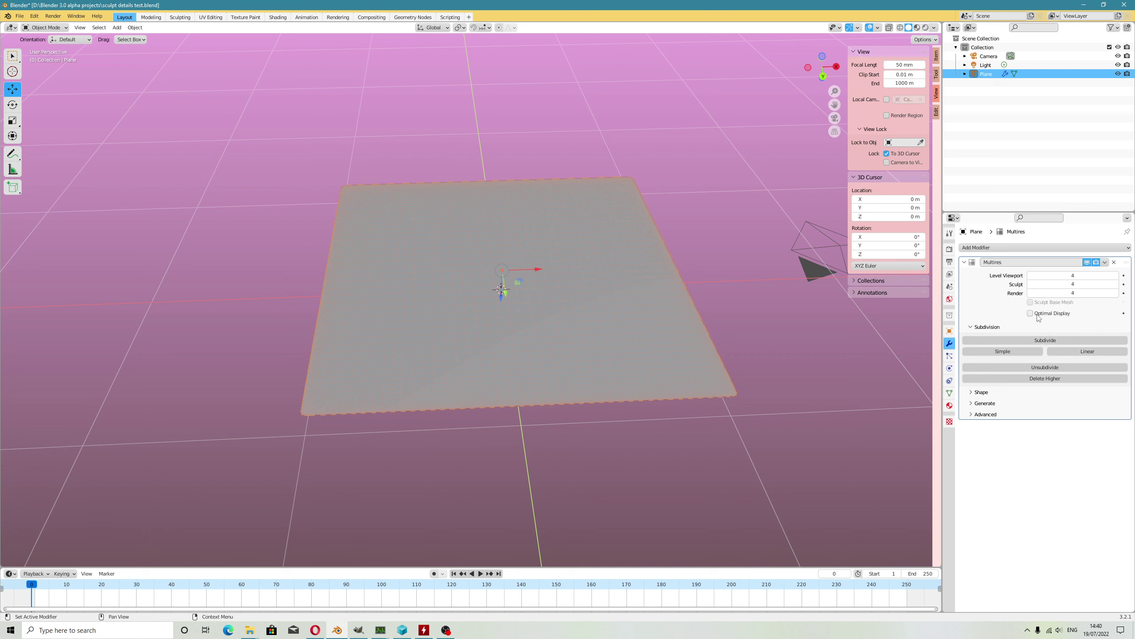
{"action": "left_click", "coordinate": [1058, 341]}
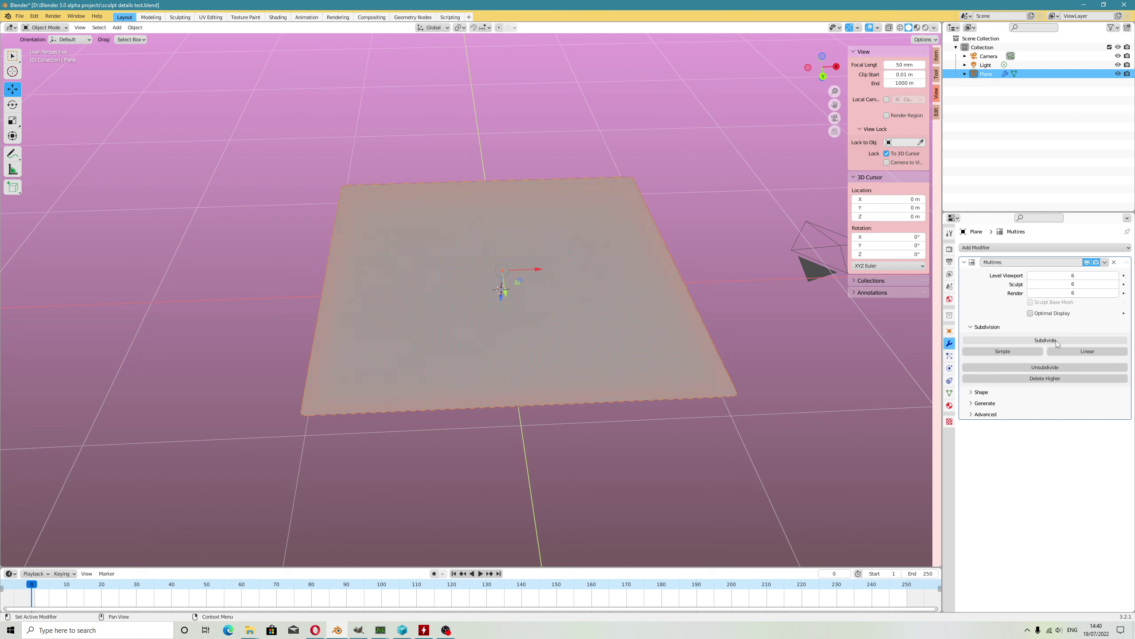
{"action": "left_click", "coordinate": [1057, 341]}
{"action": "left_click", "coordinate": [1057, 341]}
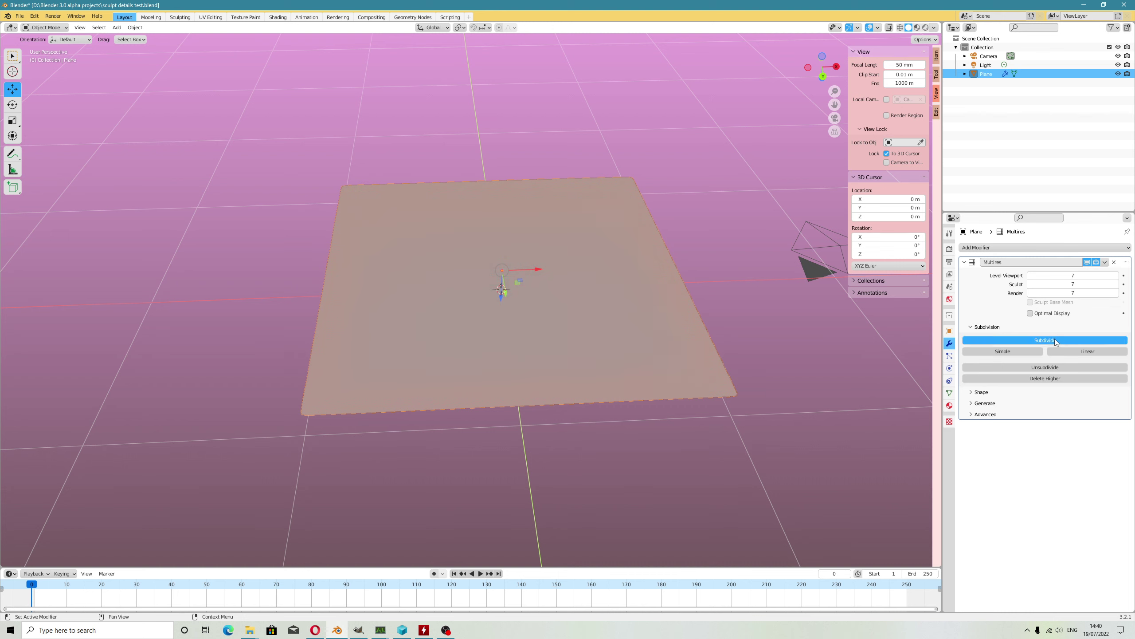
- Examine the computer's CPU and memory usage in the System Information window
{"action": "left_click", "coordinate": [380, 634]}
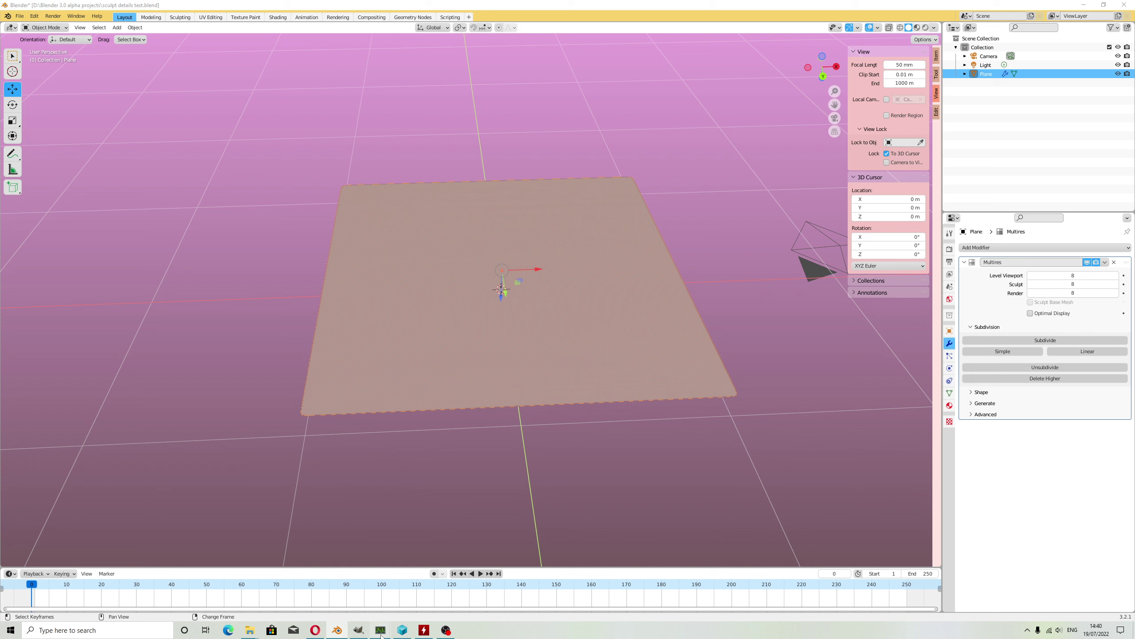
{"action": "left_click", "coordinate": [412, 606]}
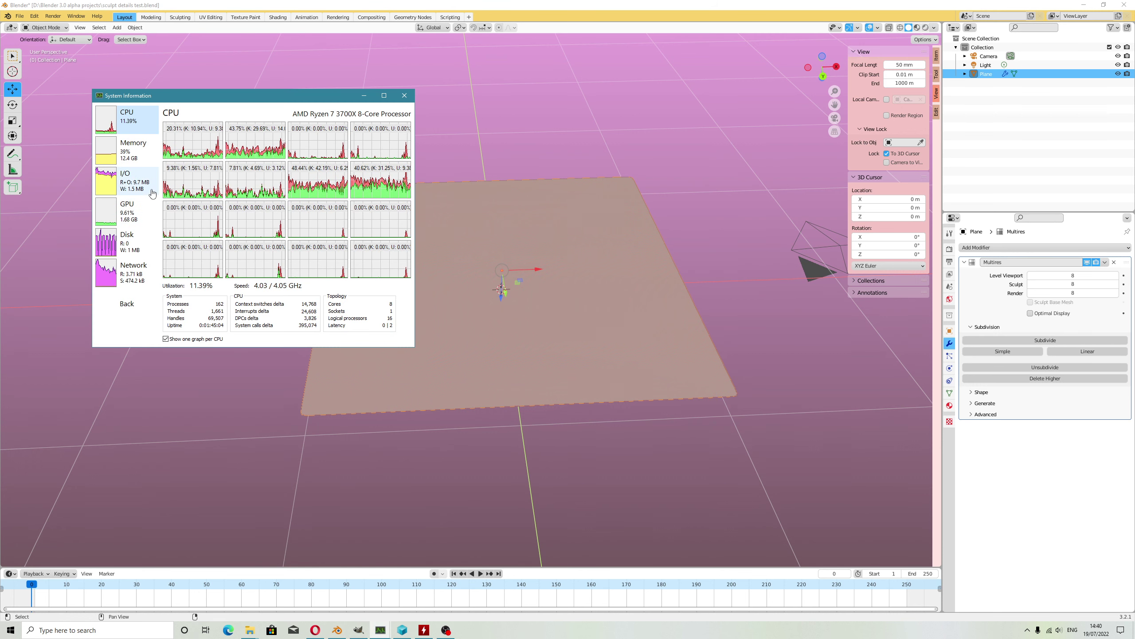
{"action": "left_click", "coordinate": [156, 155]}
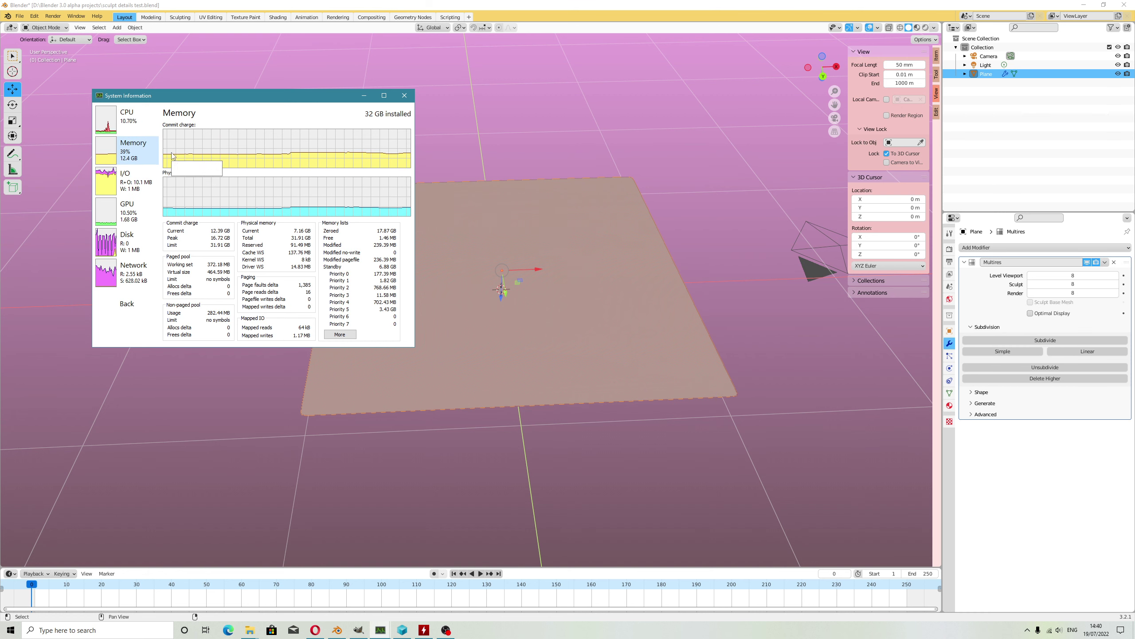
{"action": "left_click", "coordinate": [130, 120]}
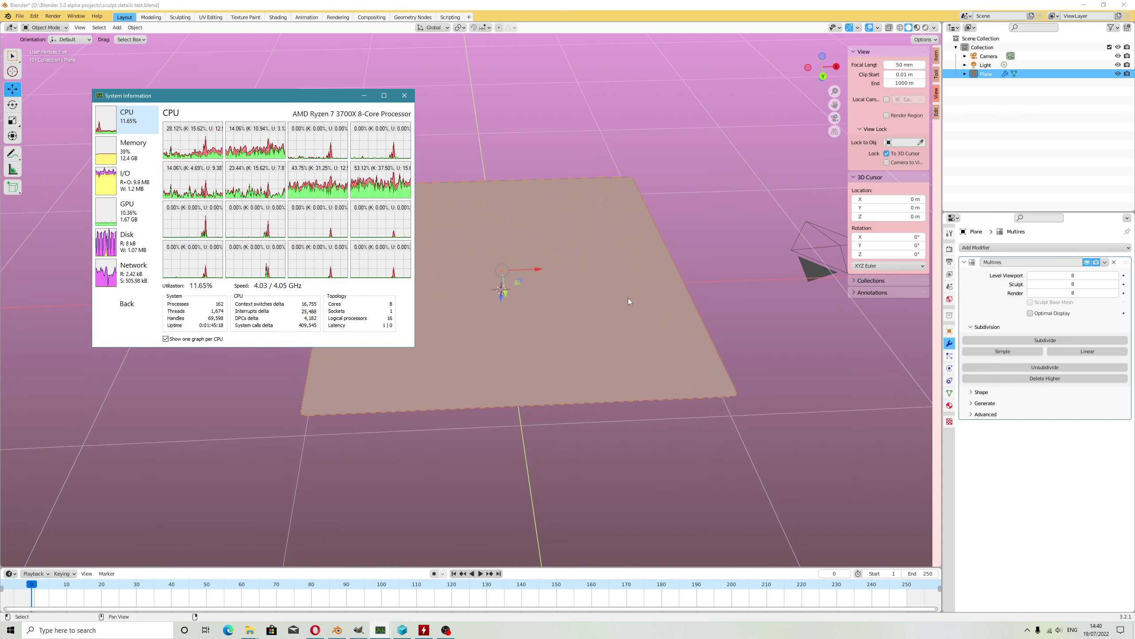
{"action": "middle_click_drag", "start_coordinate": [483, 165], "coordinate": [503, 203]}
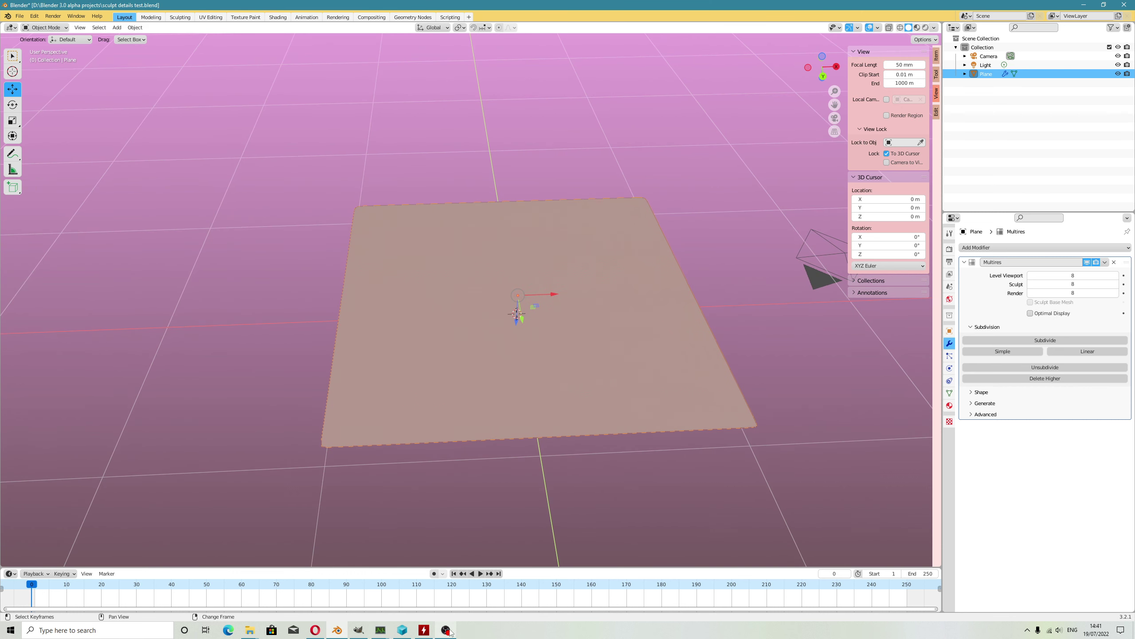
{"action": "left_click", "coordinate": [381, 629]}
{"action": "left_click", "coordinate": [417, 577]}
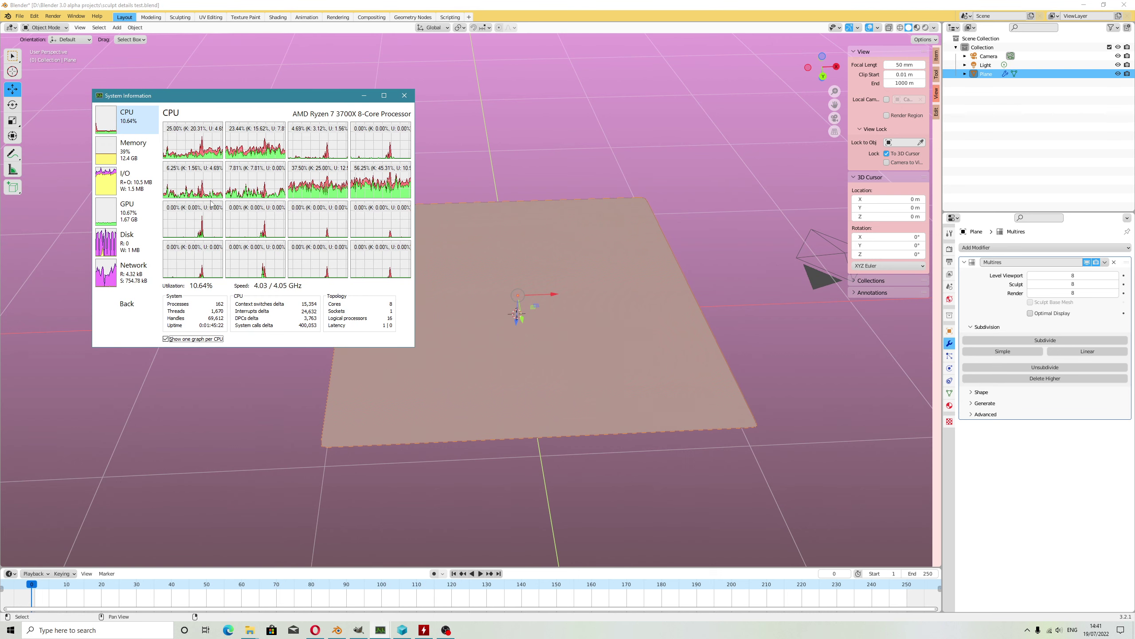
- Switch the plane to Sculpt Mode with the Draw Sharp brush active and the active tool settings shown in the properties
{"action": "middle_click_drag", "start_coordinate": [678, 158], "coordinate": [436, 328]}
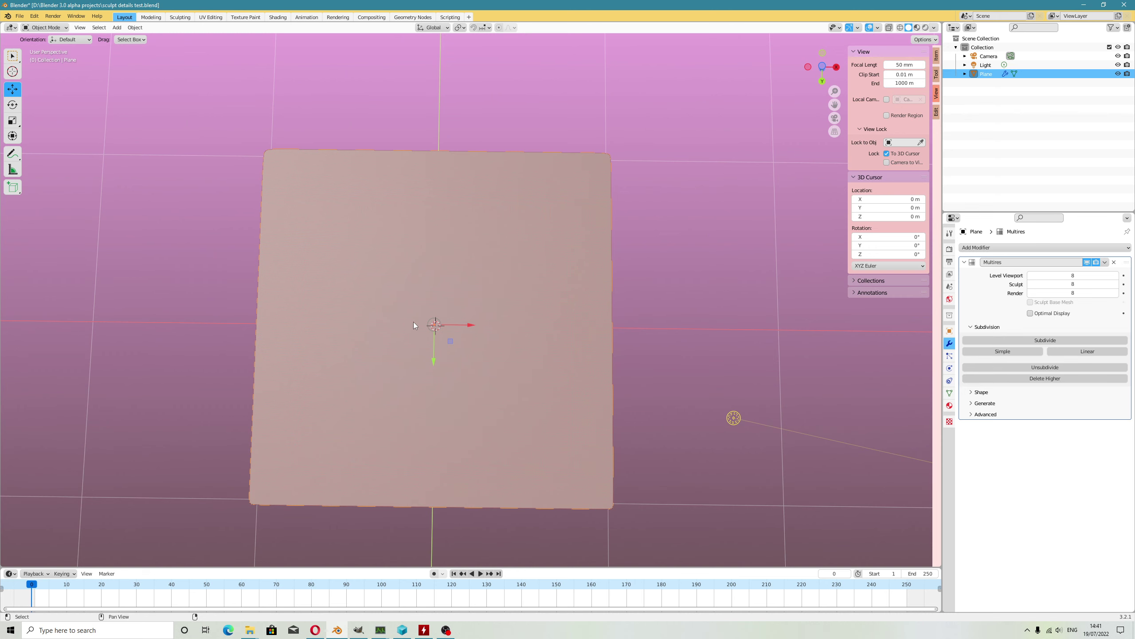
{"action": "middle_click_drag", "start_coordinate": [490, 266], "coordinate": [541, 248], "text": "shift"}
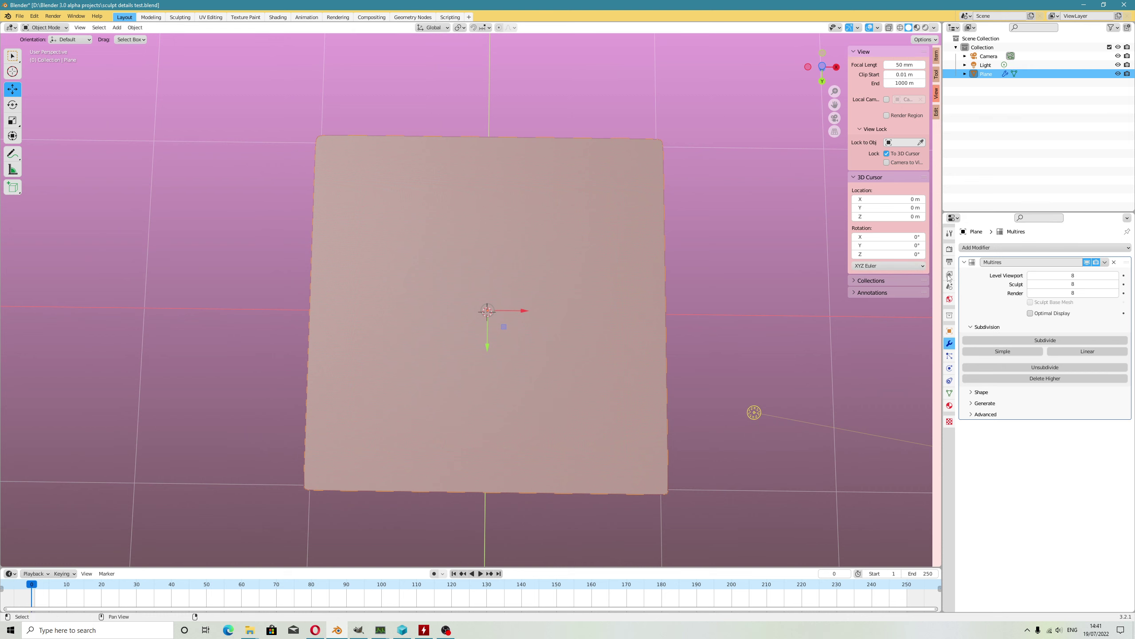
{"action": "left_click", "coordinate": [950, 233]}
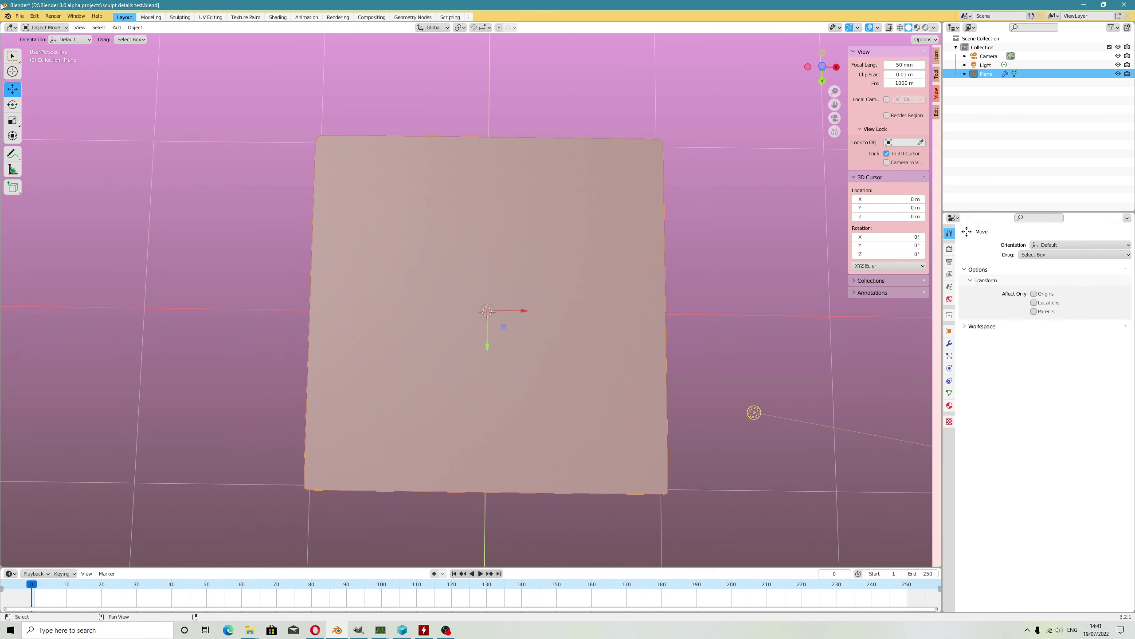
{"action": "left_click", "coordinate": [42, 27]}
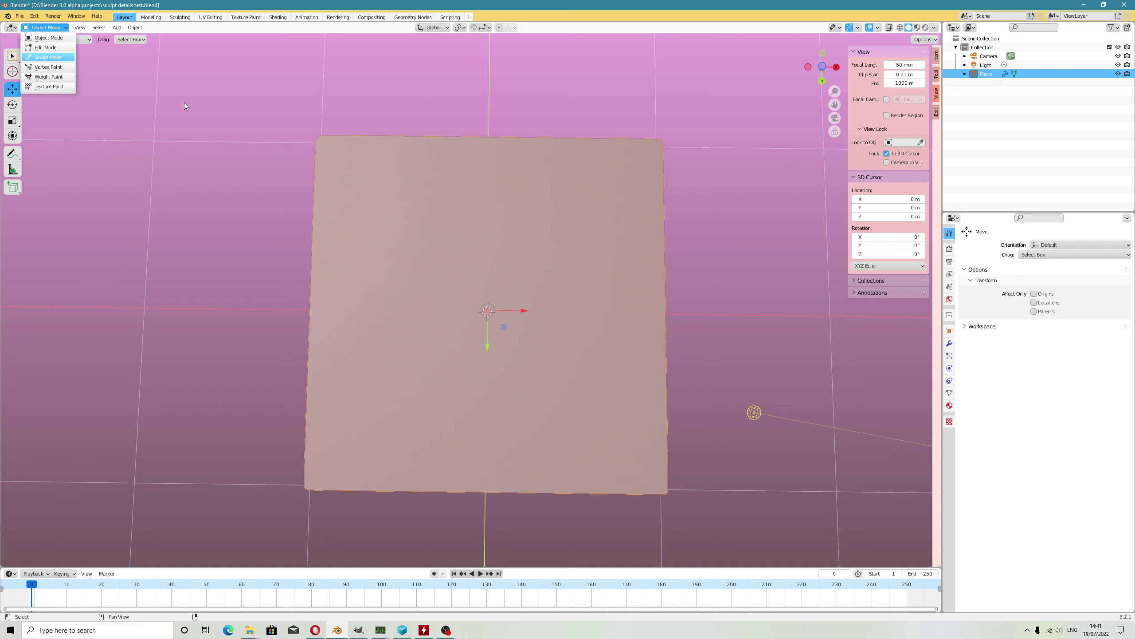
{"action": "left_click", "coordinate": [49, 57]}
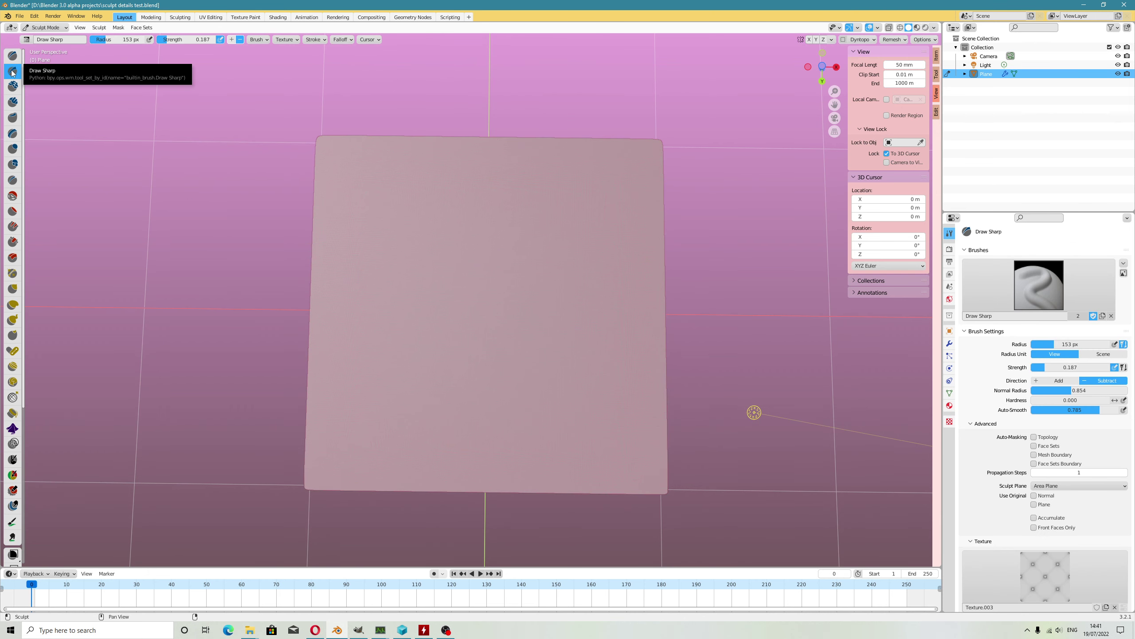
{"action": "left_click", "coordinate": [314, 40]}
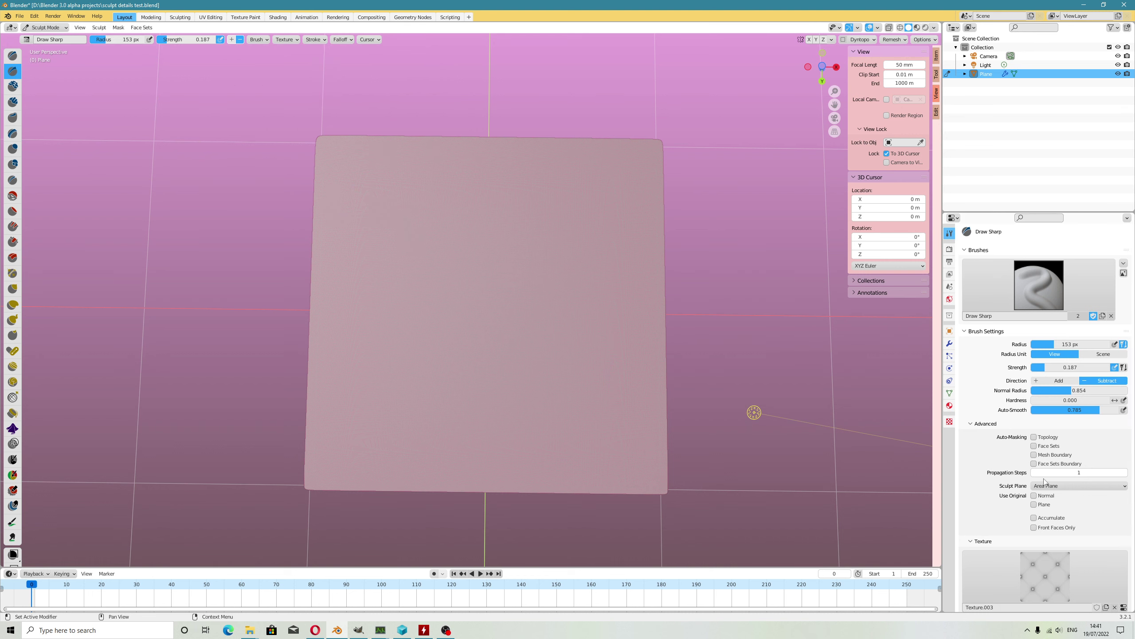
- Try stamping the brush's tufted button texture on the plane at 153 px radius, and undo the stamp
{"action": "scroll", "coordinate": [1041, 403], "scroll_direction": "down", "scroll_amount": 4}
{"action": "mouse_move", "coordinate": [349, 305]}
{"action": "left_mouse_down"}
{"action": "mouse_move", "coordinate": [412, 308]}
{"action": "mouse_move", "coordinate": [498, 342]}
{"action": "mouse_move", "coordinate": [470, 340]}
{"action": "left_mouse_up"}
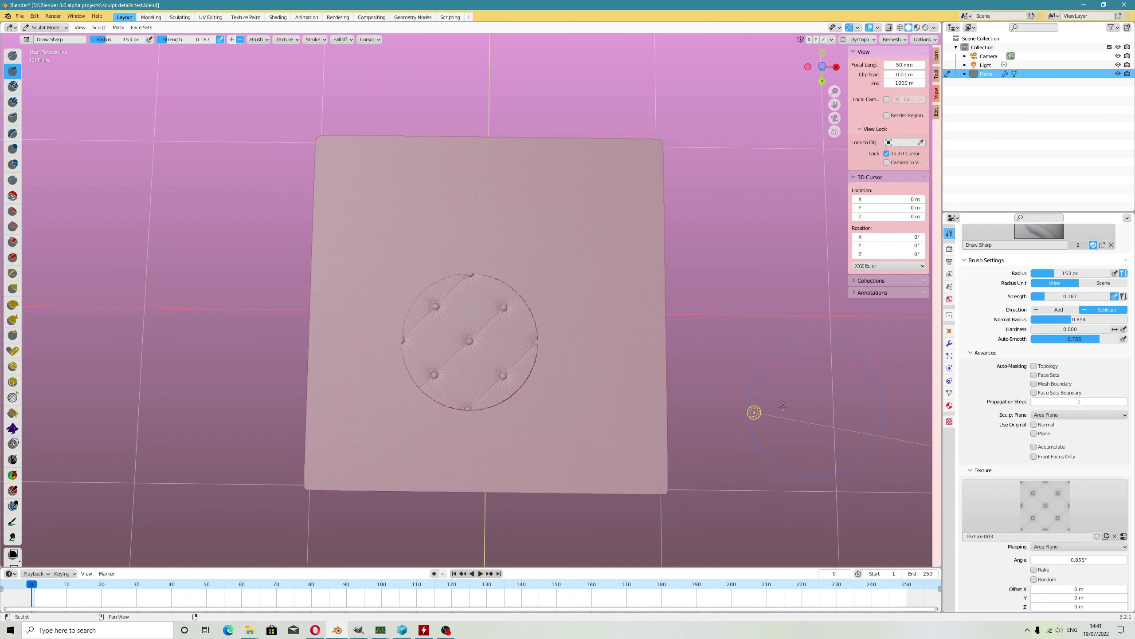
{"action": "key", "text": "ctrl+z"}
{"action": "scroll", "coordinate": [1068, 532], "scroll_direction": "down", "scroll_amount": 2}
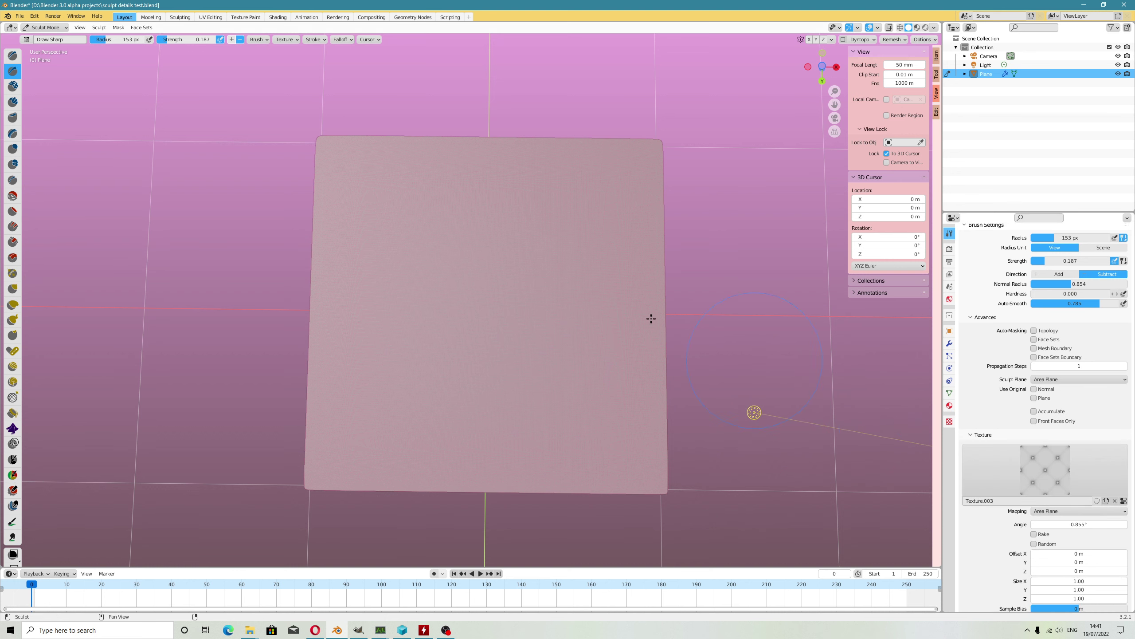
{"action": "scroll", "coordinate": [535, 279], "scroll_direction": "up", "scroll_amount": 1}
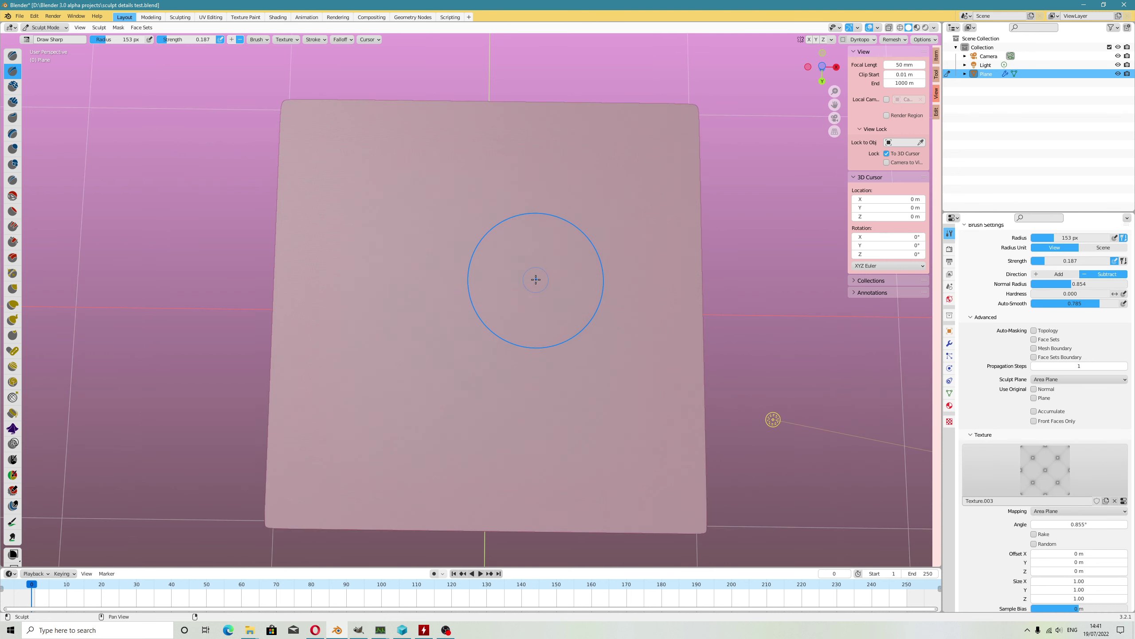
{"action": "scroll", "coordinate": [535, 282], "scroll_direction": "down", "scroll_amount": 1}
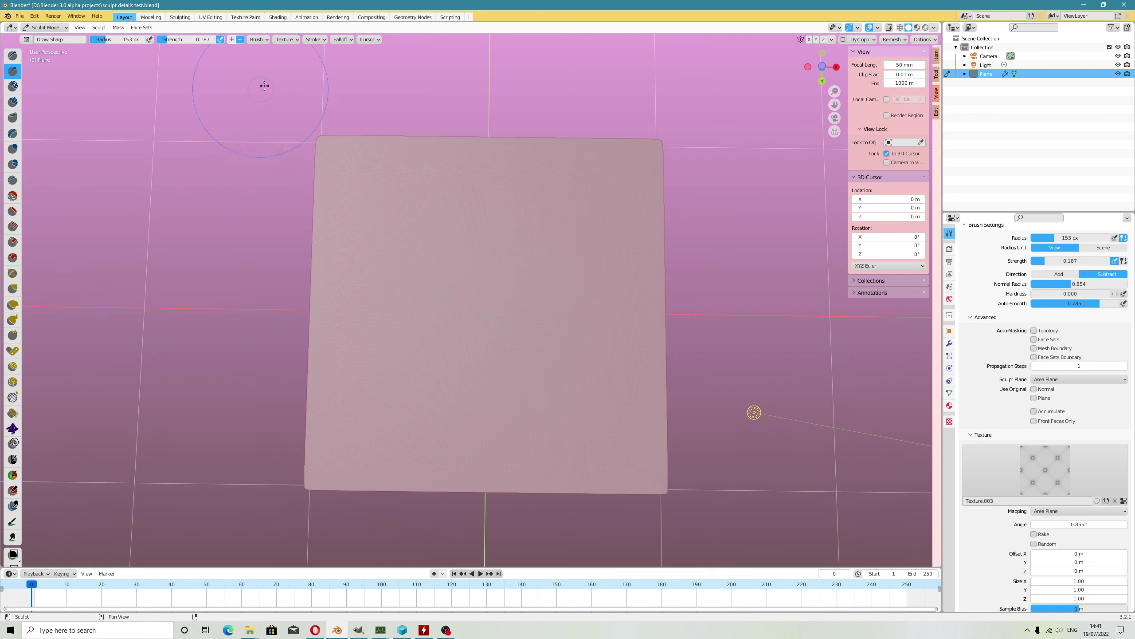
- Set the brush radius to 331 px, test it with one stamp of the tufted texture, and undo that stamp
{"action": "left_click_drag", "start_coordinate": [110, 41], "coordinate": [161, 43]}
{"action": "mouse_move", "coordinate": [507, 375]}
{"action": "left_mouse_down"}
{"action": "mouse_move", "coordinate": [481, 324]}
{"action": "mouse_move", "coordinate": [552, 425]}
{"action": "left_mouse_up"}
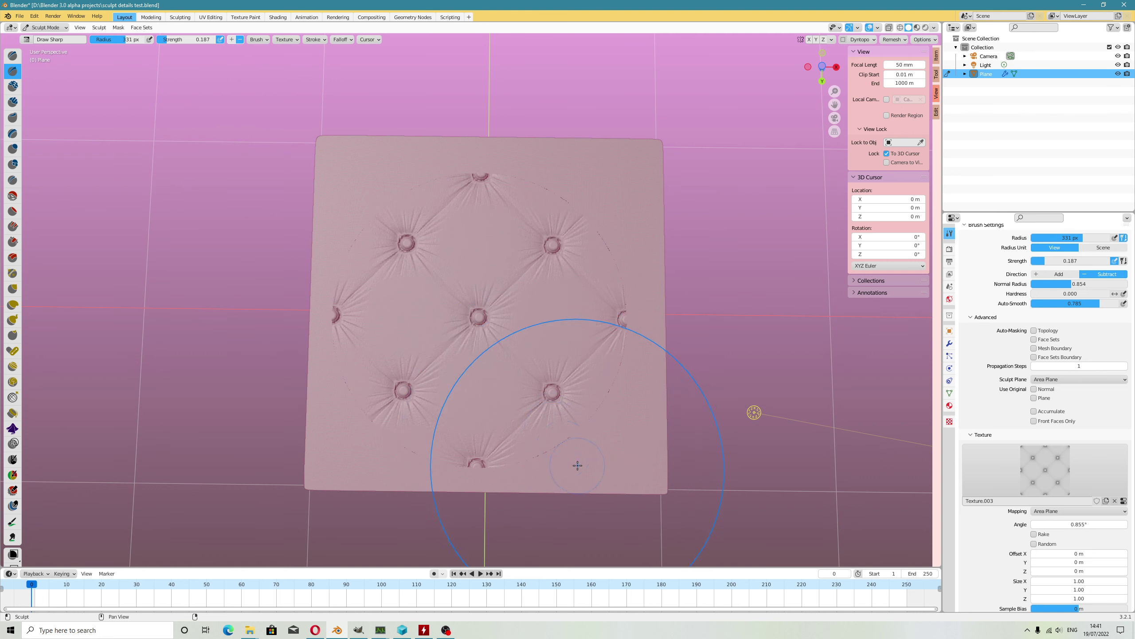
{"action": "key", "text": "ctrl+z"}
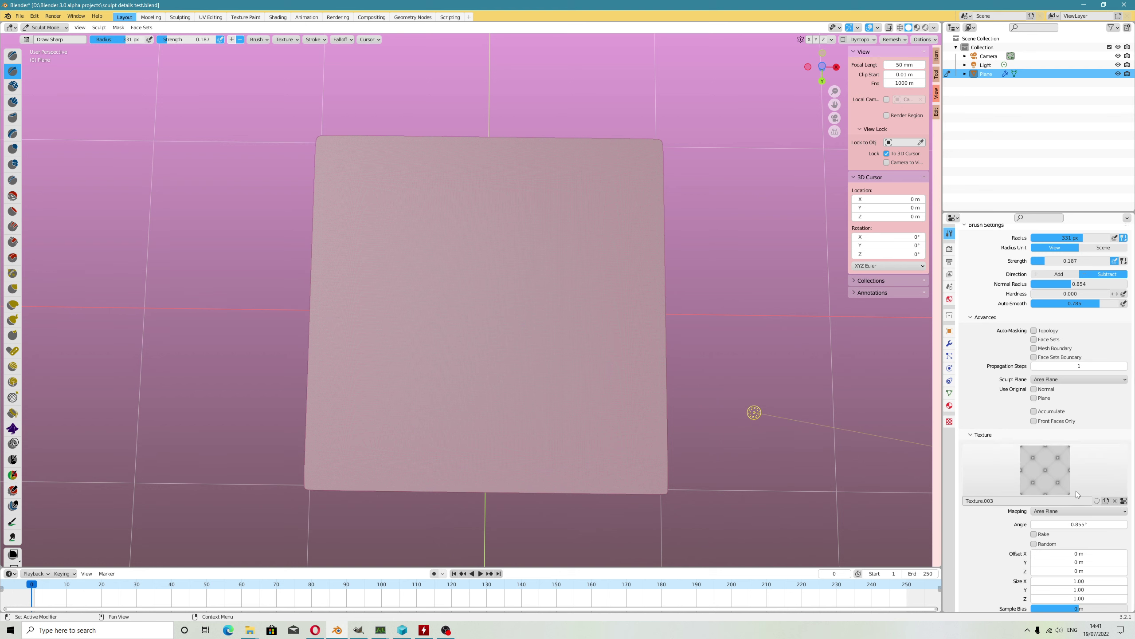
- Replace the brush's tufted texture with a new image texture using the round flower TIFF from the gimp 2.99.10 projects folder
{"action": "left_click", "coordinate": [1115, 501]}
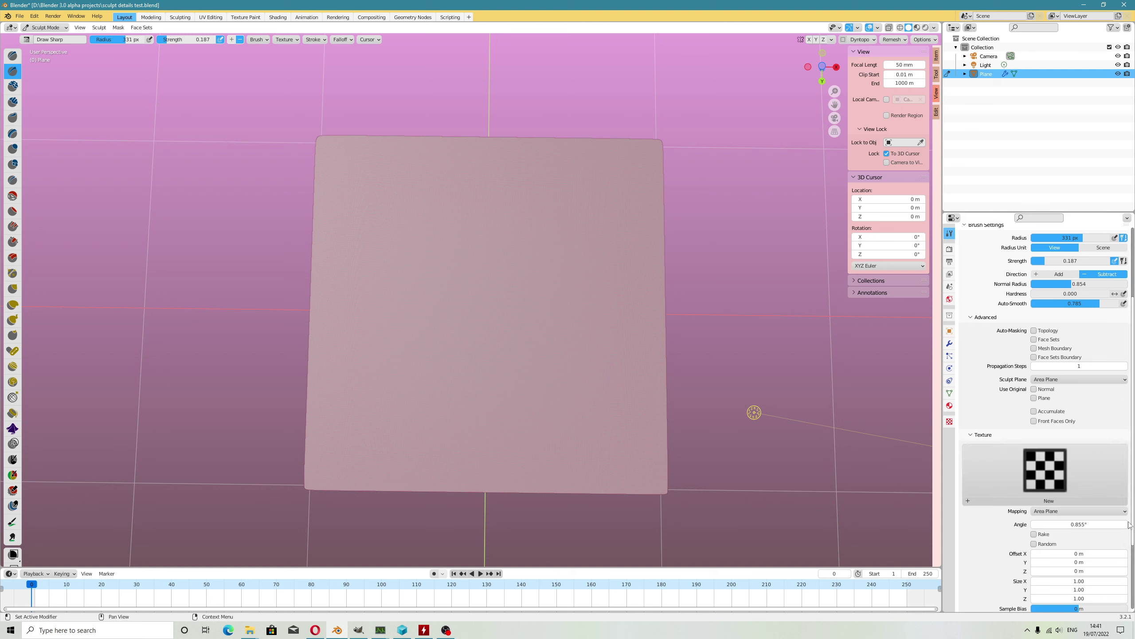
{"action": "left_click", "coordinate": [1049, 502]}
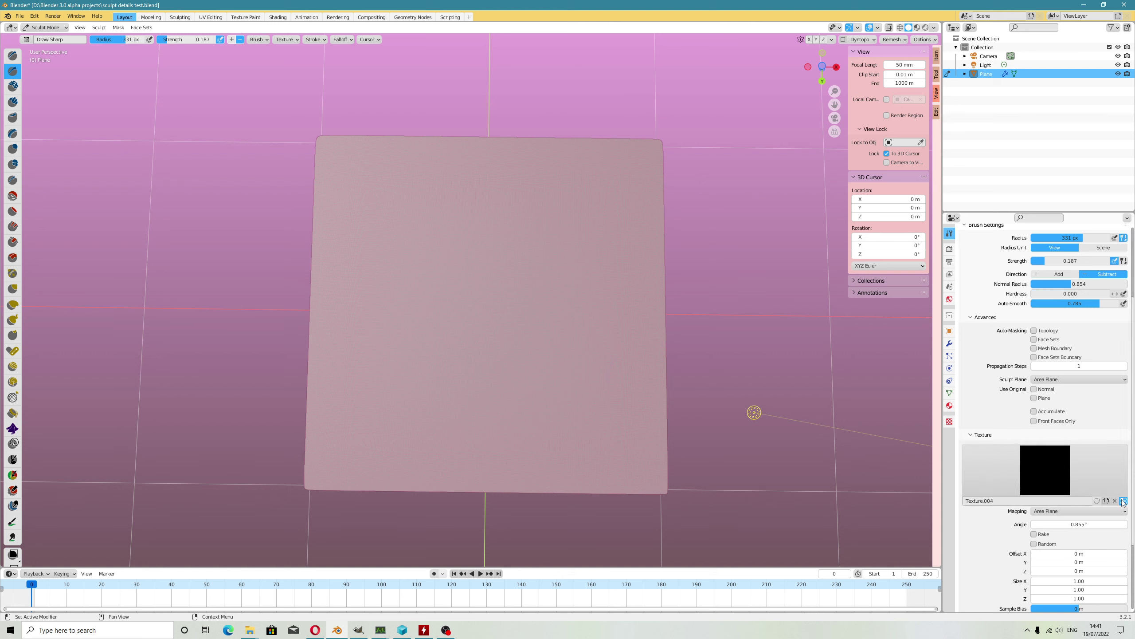
{"action": "left_click", "coordinate": [1124, 501]}
{"action": "left_click", "coordinate": [1087, 404]}
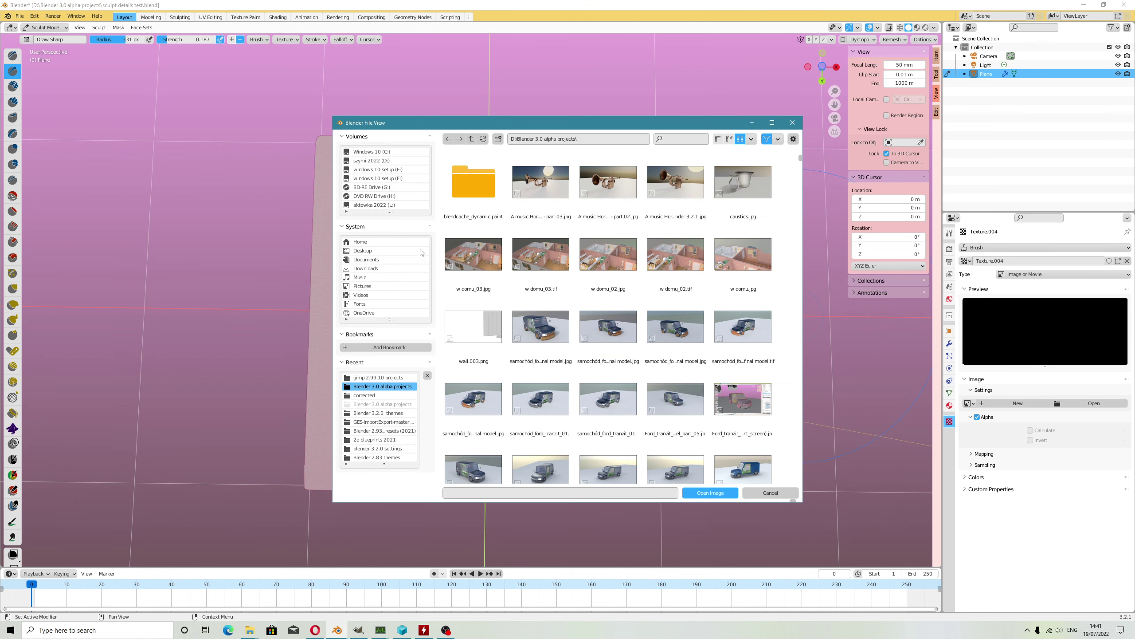
{"action": "left_click", "coordinate": [384, 378]}
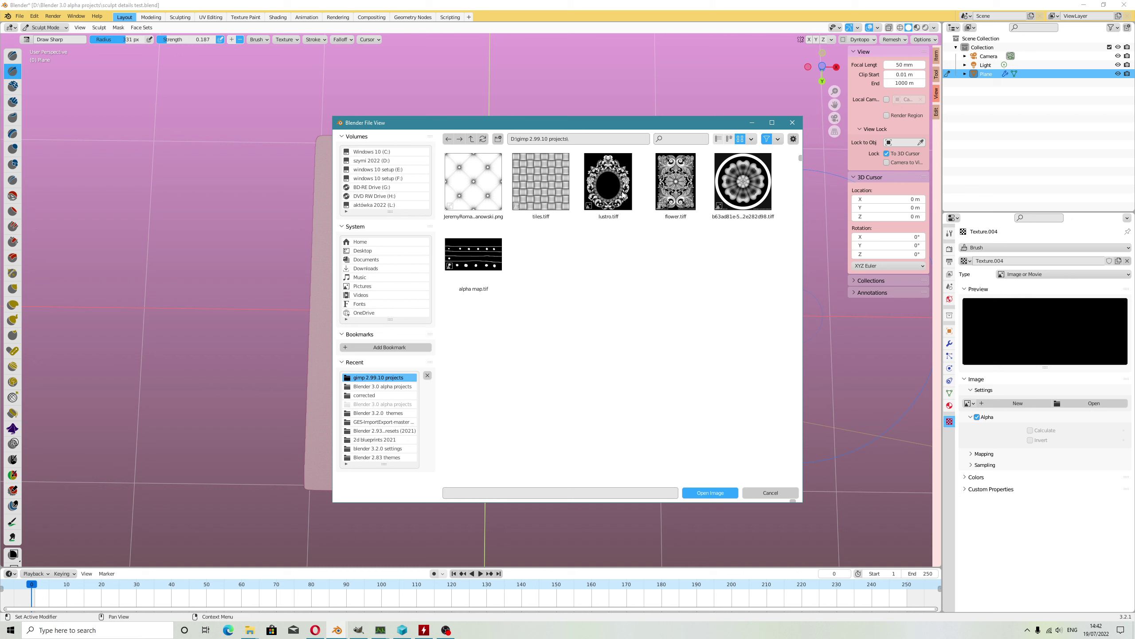
{"action": "left_click", "coordinate": [751, 185]}
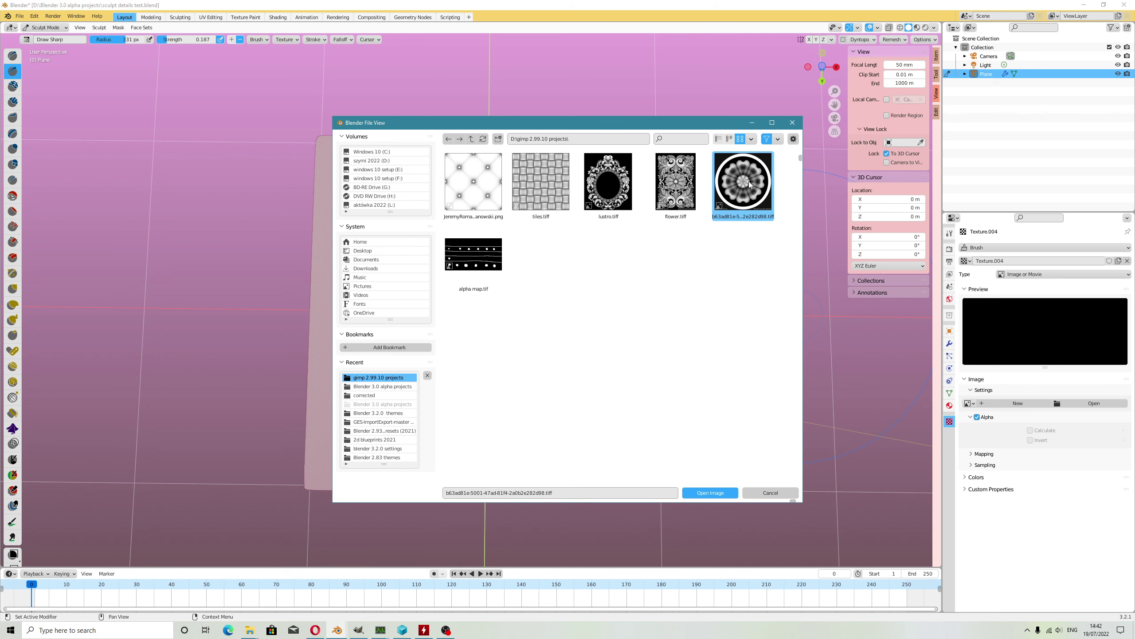
{"action": "left_click", "coordinate": [710, 492]}
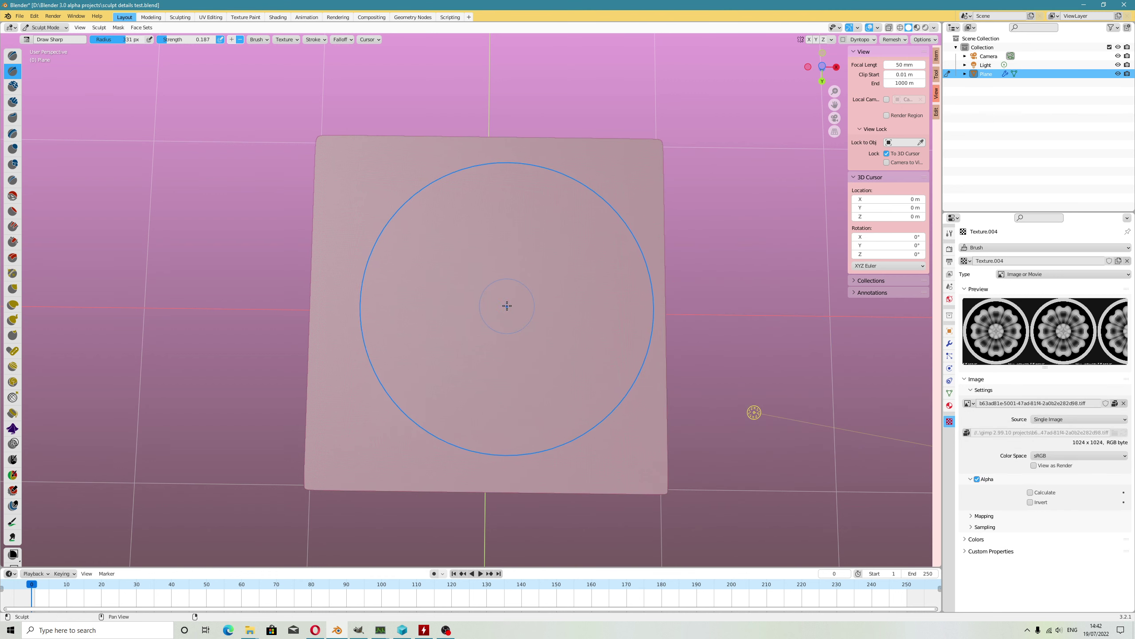
- Stamp the flower texture onto the middle of the plane with the Subtract direction and inspect the relief from an angle
{"action": "scroll", "coordinate": [494, 306], "scroll_direction": "down", "scroll_amount": 2}
{"action": "scroll", "coordinate": [493, 306], "scroll_direction": "up", "scroll_amount": 1}
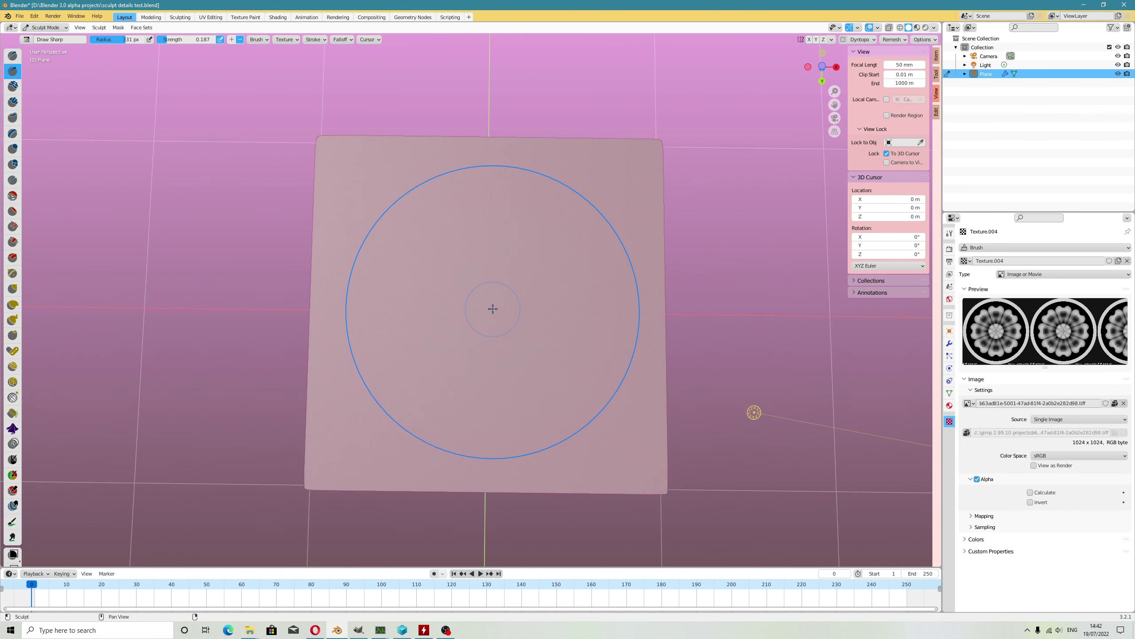
{"action": "scroll", "coordinate": [492, 314], "scroll_direction": "up", "scroll_amount": 1}
{"action": "middle_click_drag", "start_coordinate": [493, 318], "coordinate": [482, 321], "text": "ctrl"}
{"action": "left_click", "coordinate": [488, 315]}
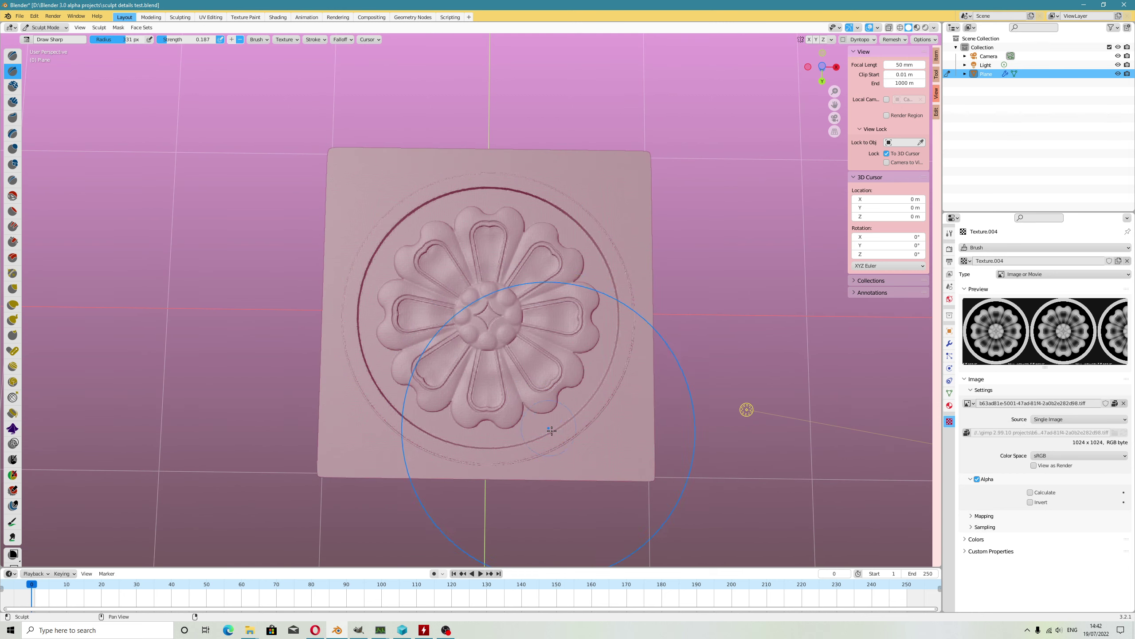
{"action": "mouse_move", "coordinate": [549, 428]}
{"action": "middle_mouse_down"}
{"action": "mouse_move", "coordinate": [654, 451]}
{"action": "mouse_move", "coordinate": [624, 416]}
{"action": "mouse_move", "coordinate": [664, 352]}
{"action": "middle_mouse_up"}
{"action": "scroll", "coordinate": [621, 409], "scroll_direction": "up", "scroll_amount": 4}
{"action": "mouse_move", "coordinate": [532, 360]}
{"action": "middle_mouse_down"}
{"action": "mouse_move", "coordinate": [653, 429]}
{"action": "mouse_move", "coordinate": [642, 395]}
{"action": "middle_mouse_up"}
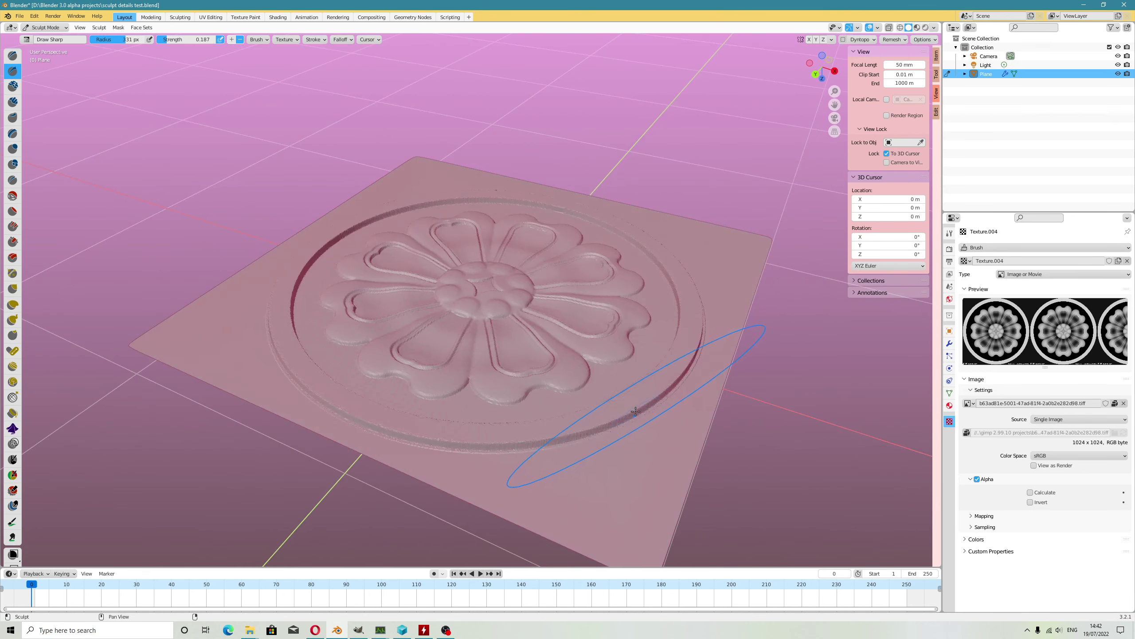
- Undo the flower stamp and set the Draw Sharp brush's direction to Add
{"action": "left_click", "coordinate": [950, 234]}
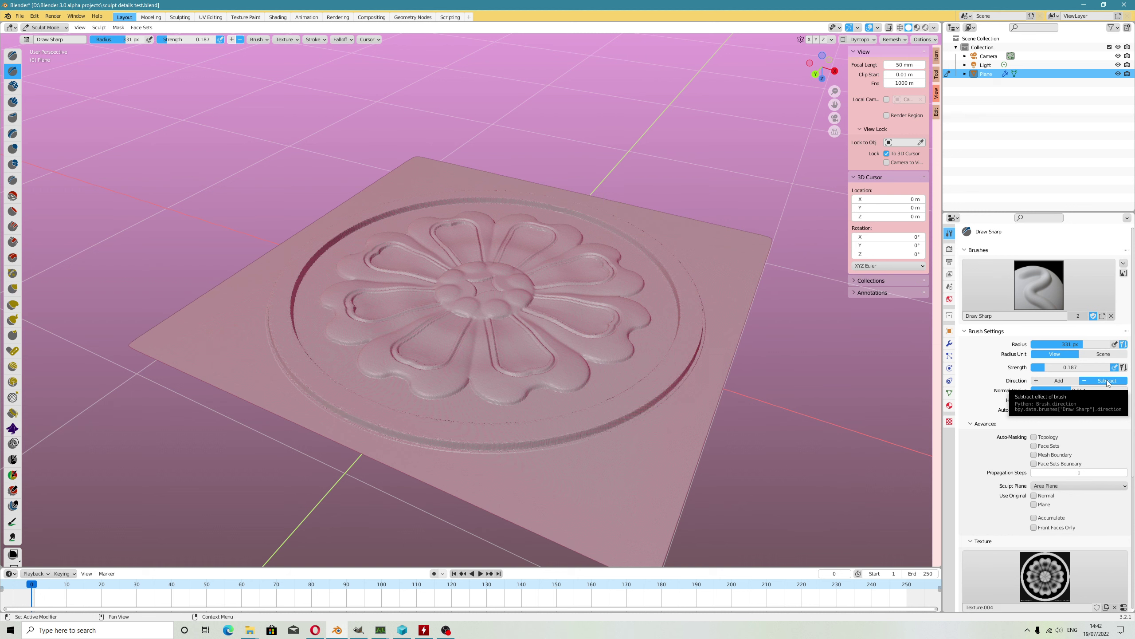
{"action": "mouse_move", "coordinate": [594, 342]}
{"action": "middle_mouse_down"}
{"action": "mouse_move", "coordinate": [596, 444]}
{"action": "mouse_move", "coordinate": [563, 381]}
{"action": "middle_mouse_up"}
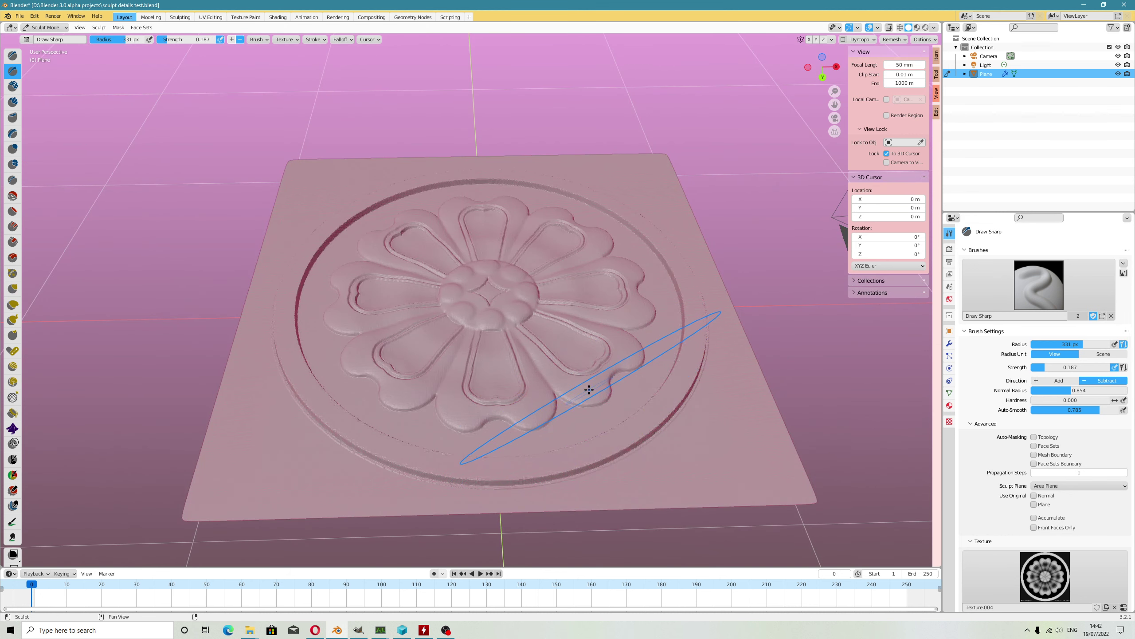
{"action": "key", "text": "ctrl+z"}
{"action": "left_click", "coordinate": [1059, 380]}
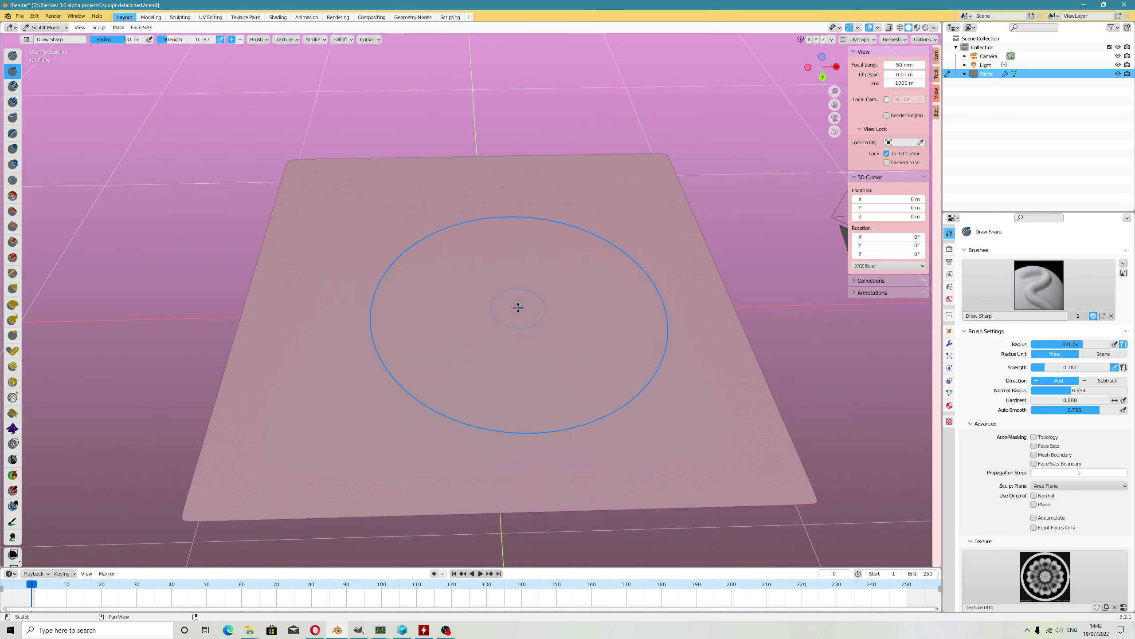
- Stamp the flower texture onto the middle of the plane with the Add direction and inspect its relief up close
{"action": "scroll", "coordinate": [509, 309], "scroll_direction": "down", "scroll_amount": 3}
{"action": "scroll", "coordinate": [491, 305], "scroll_direction": "up", "scroll_amount": 1}
{"action": "left_click", "coordinate": [490, 306]}
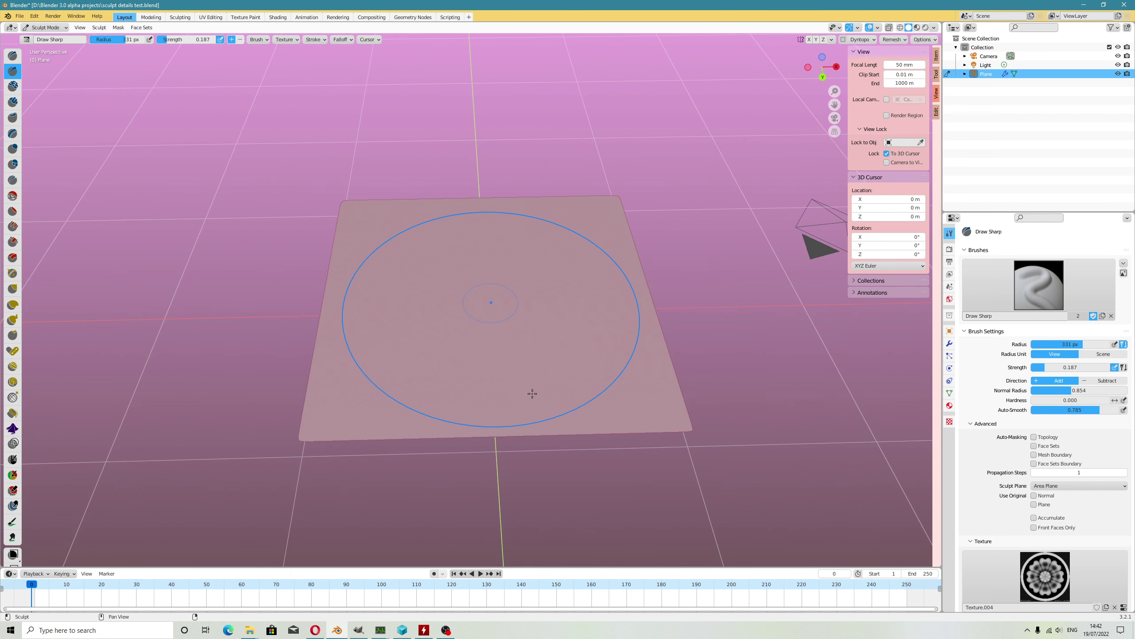
{"action": "scroll", "coordinate": [626, 434], "scroll_direction": "up", "scroll_amount": 1}
{"action": "left_click_drag", "start_coordinate": [692, 418], "coordinate": [685, 449], "text": "alt"}
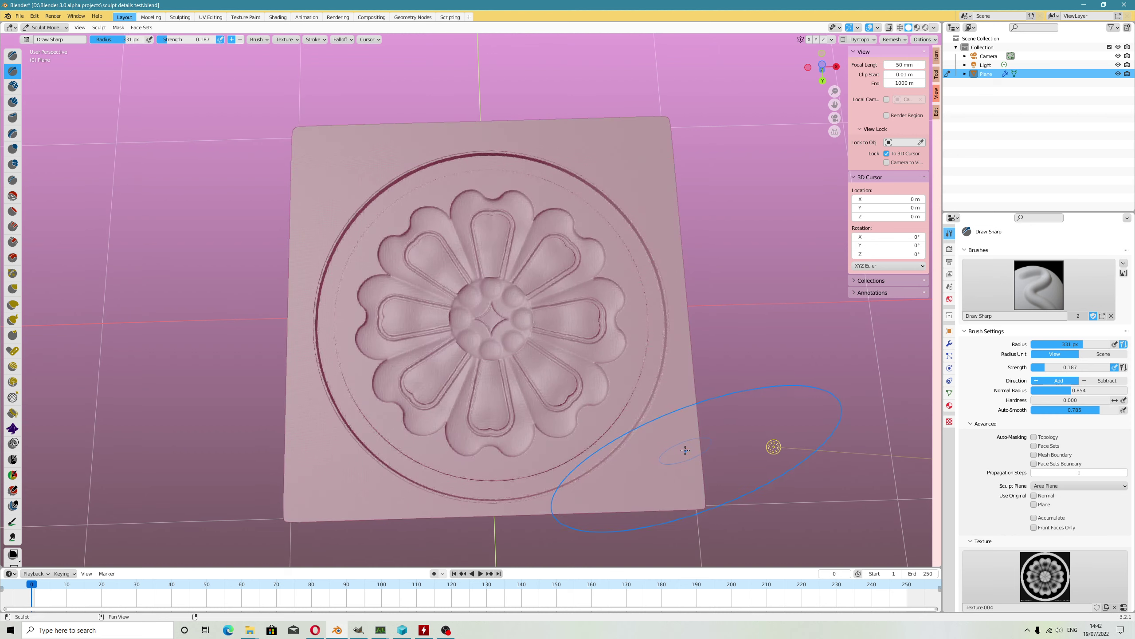
{"action": "scroll", "coordinate": [680, 444], "scroll_direction": "up", "scroll_amount": 1}
{"action": "middle_click_drag", "start_coordinate": [657, 472], "coordinate": [640, 440]}
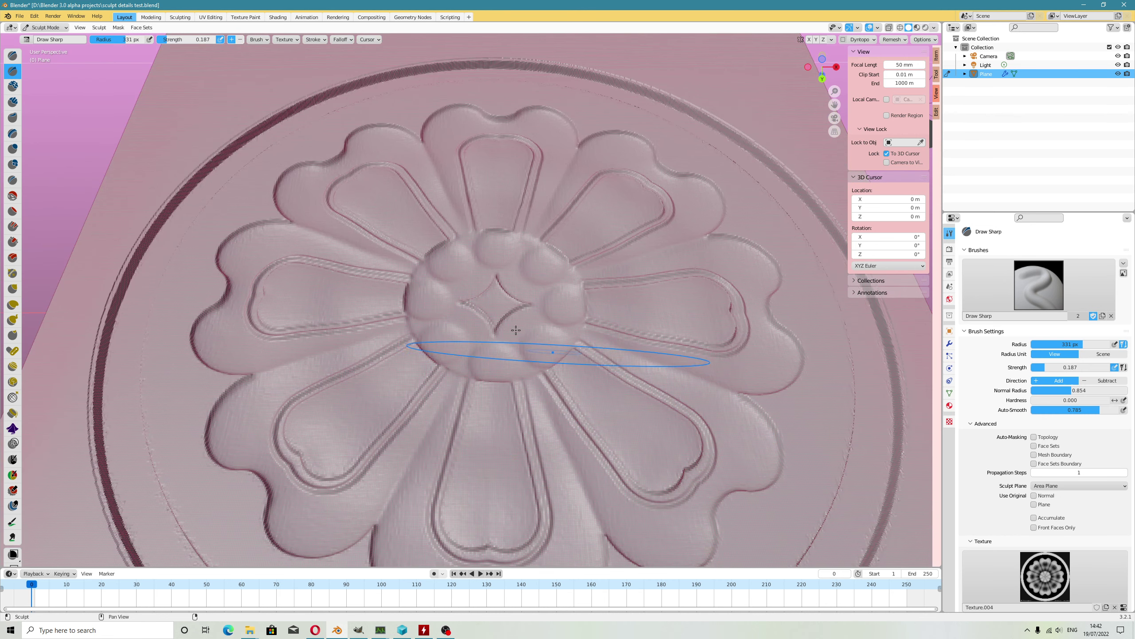
{"action": "scroll", "coordinate": [506, 316], "scroll_direction": "down", "scroll_amount": 2}
{"action": "scroll", "coordinate": [473, 340], "scroll_direction": "up", "scroll_amount": 1}
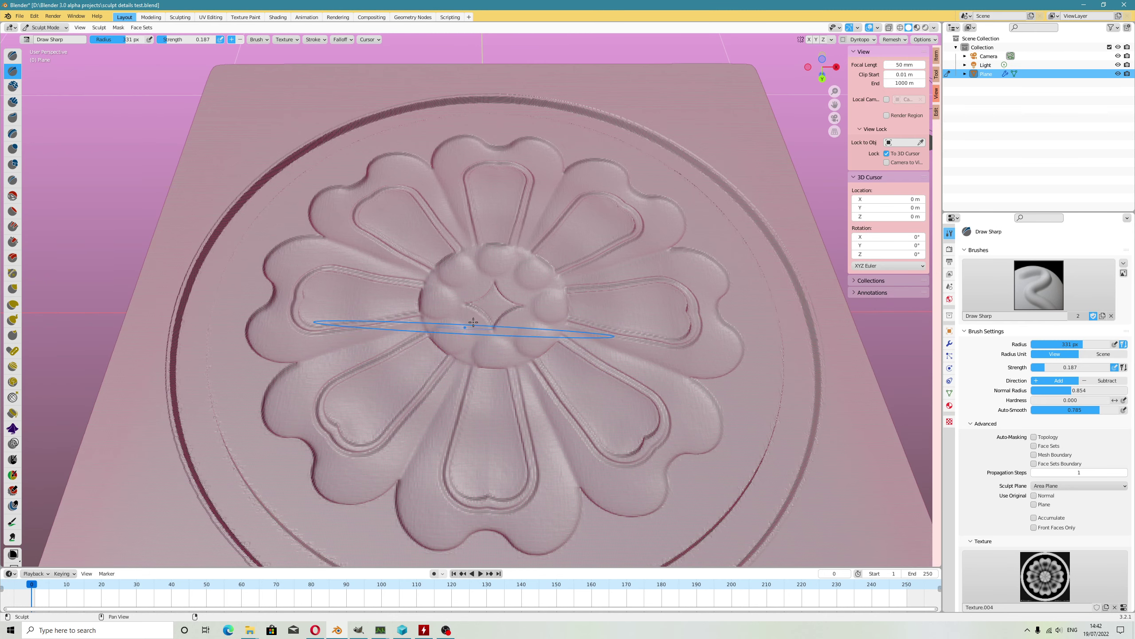
{"action": "left_click_drag", "start_coordinate": [506, 310], "coordinate": [490, 317]}
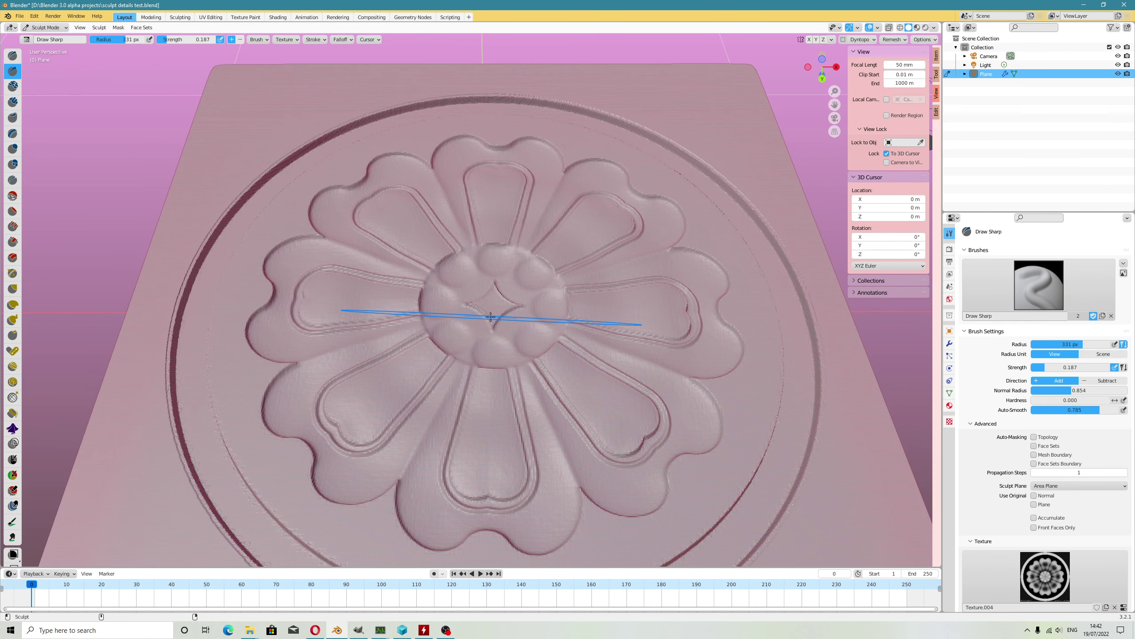
- Undo the last flower stamp and restamp the texture onto the middle of the plane with the Subtract direction
{"action": "key", "text": "ctrl+z"}
{"action": "left_click", "coordinate": [1104, 381]}
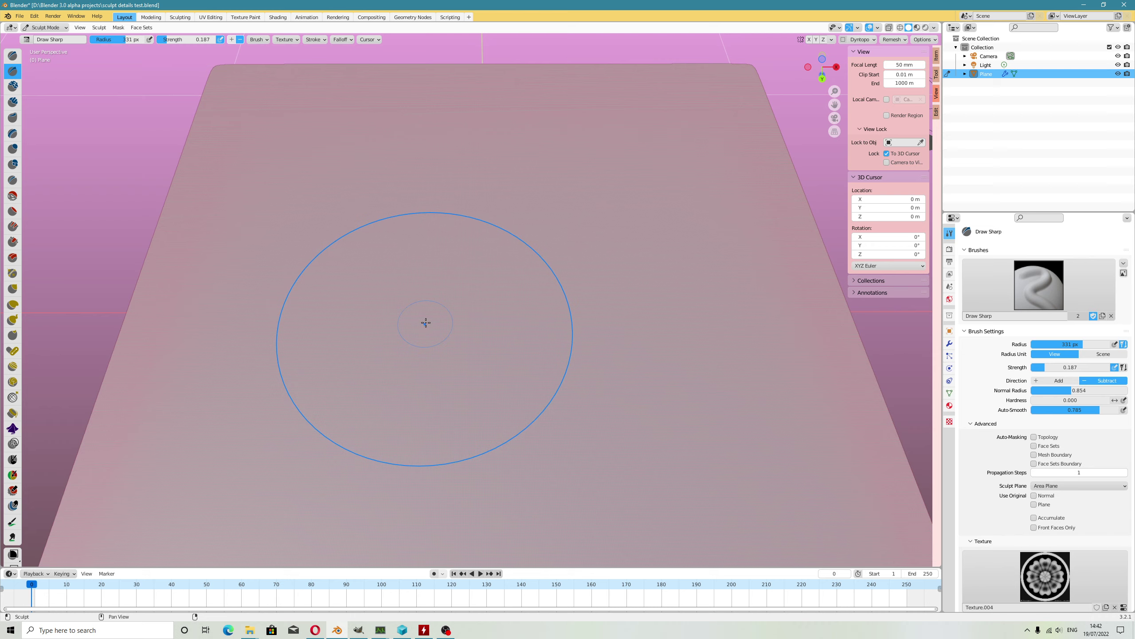
{"action": "scroll", "coordinate": [425, 323], "scroll_direction": "down", "scroll_amount": 2}
{"action": "mouse_move", "coordinate": [490, 315]}
{"action": "left_mouse_down"}
{"action": "mouse_move", "coordinate": [464, 393]}
{"action": "mouse_move", "coordinate": [497, 414]}
{"action": "left_mouse_up"}
{"action": "scroll", "coordinate": [501, 418], "scroll_direction": "up", "scroll_amount": 2}
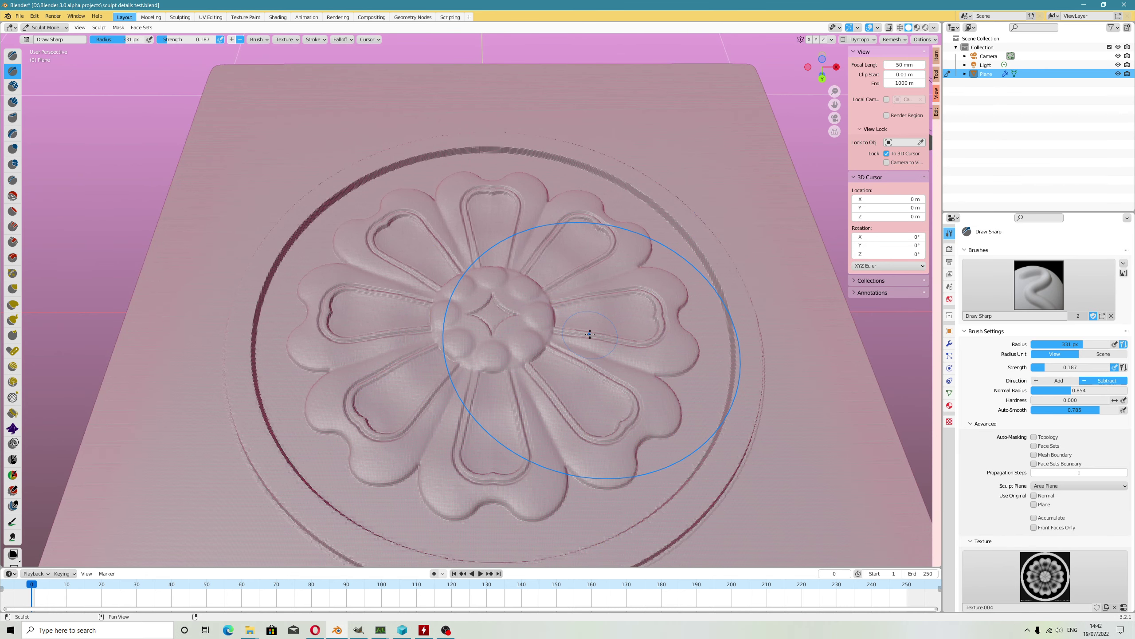
- Replace the flower stamp with one made at a Normal Radius of 1.527 and inspect its relief from an angle
{"action": "key", "text": "ctrl+z"}
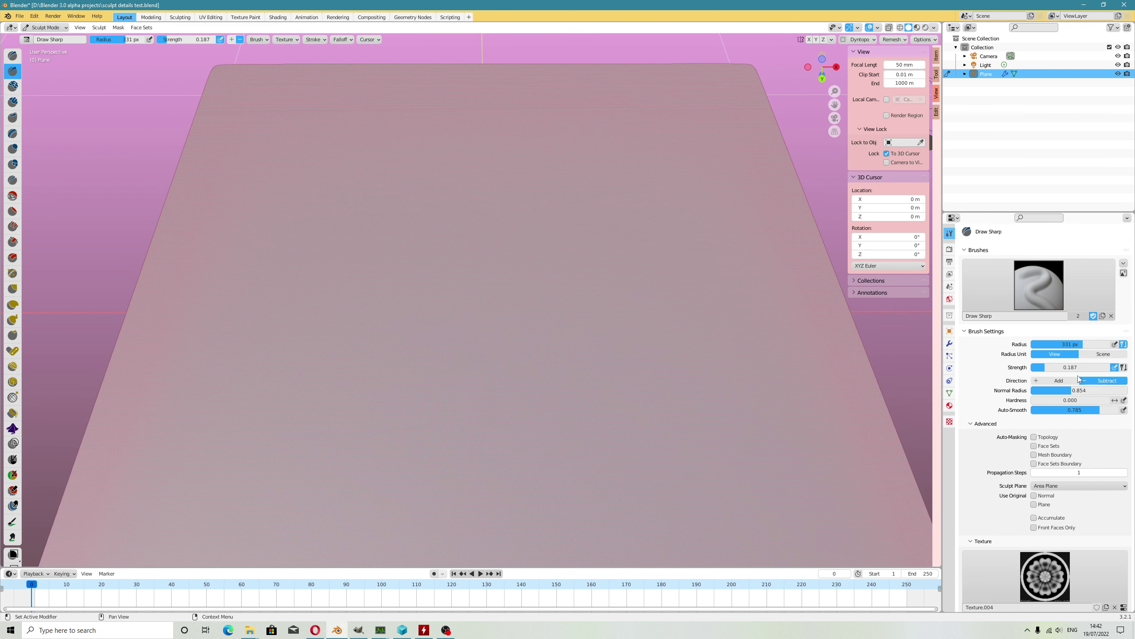
{"action": "left_click_drag", "start_coordinate": [1098, 390], "coordinate": [1103, 390]}
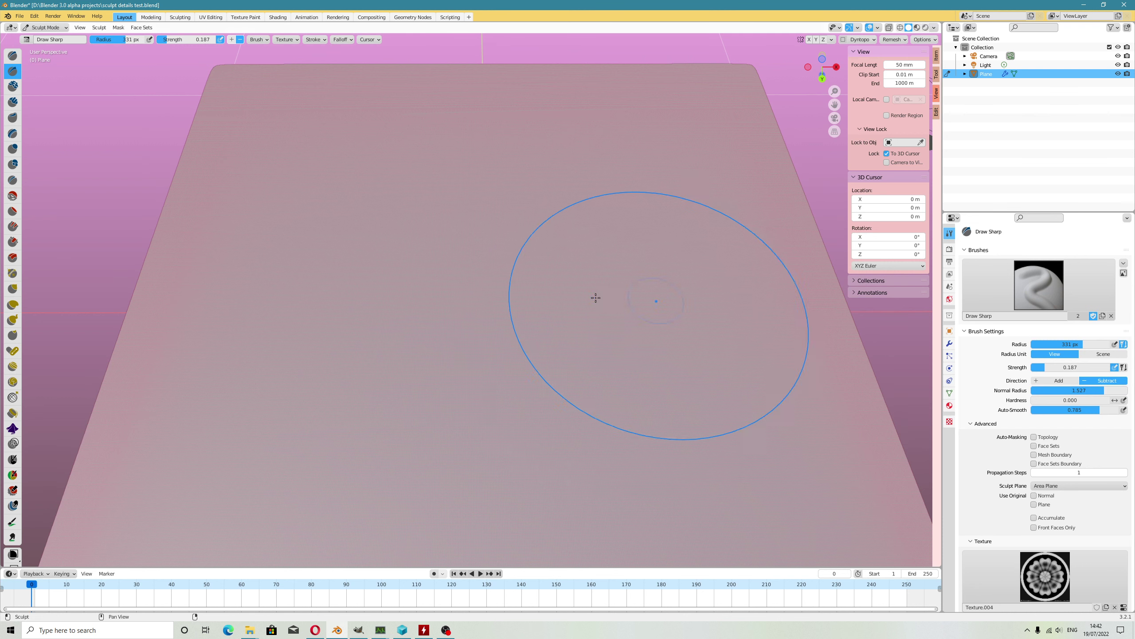
{"action": "scroll", "coordinate": [595, 297], "scroll_direction": "down", "scroll_amount": 4}
{"action": "left_click", "coordinate": [500, 302]}
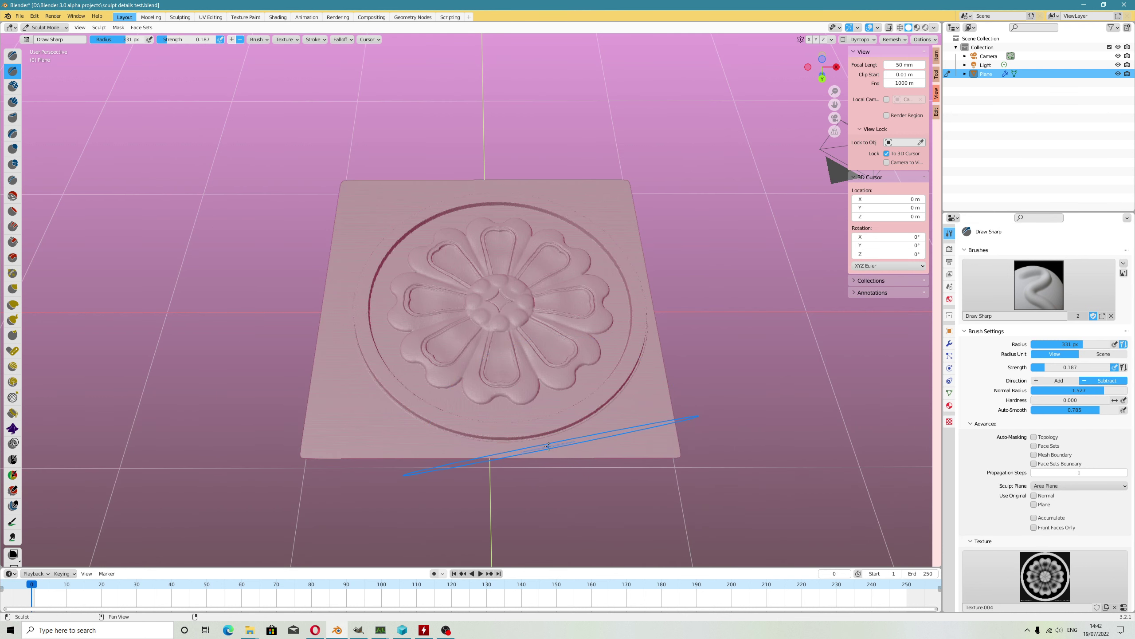
{"action": "scroll", "coordinate": [549, 446], "scroll_direction": "up", "scroll_amount": 3}
{"action": "middle_click_drag", "start_coordinate": [559, 446], "coordinate": [543, 424]}
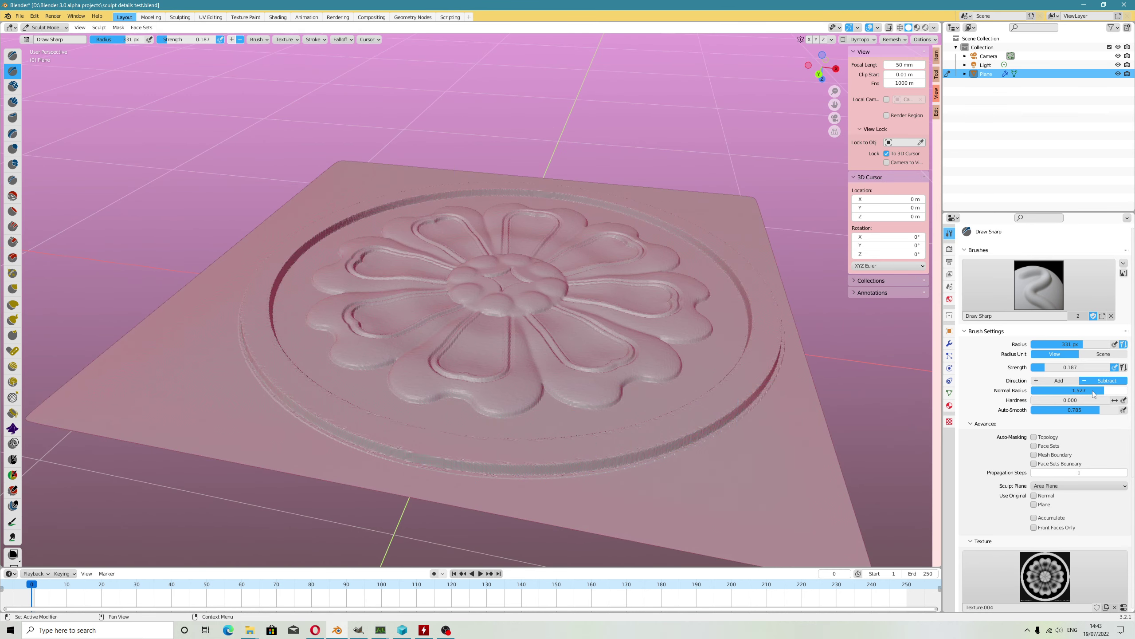
- Undo the stamp, lower the brush's Normal Radius to 0.527, and restamp the flower on the middle of the plane
{"action": "key", "text": "ctrl+z"}
{"action": "mouse_move", "coordinate": [458, 366]}
{"action": "middle_mouse_down"}
{"action": "mouse_move", "coordinate": [504, 411]}
{"action": "mouse_move", "coordinate": [494, 373]}
{"action": "middle_mouse_up"}
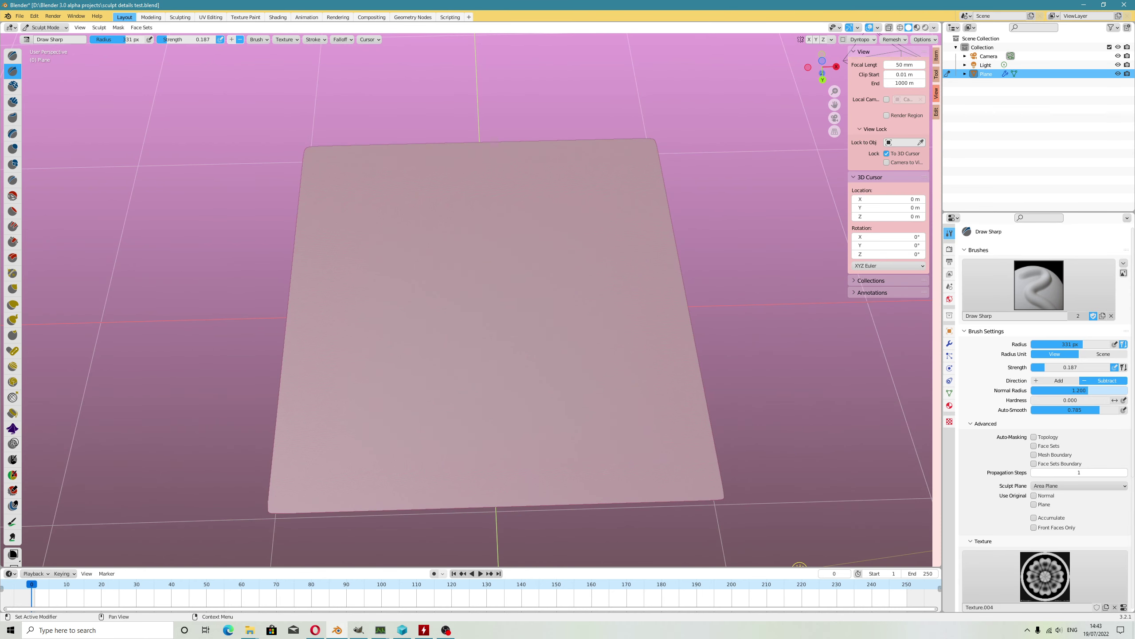
{"action": "left_click_drag", "start_coordinate": [1058, 390], "coordinate": [1056, 390]}
{"action": "scroll", "coordinate": [500, 333], "scroll_direction": "down", "scroll_amount": 1}
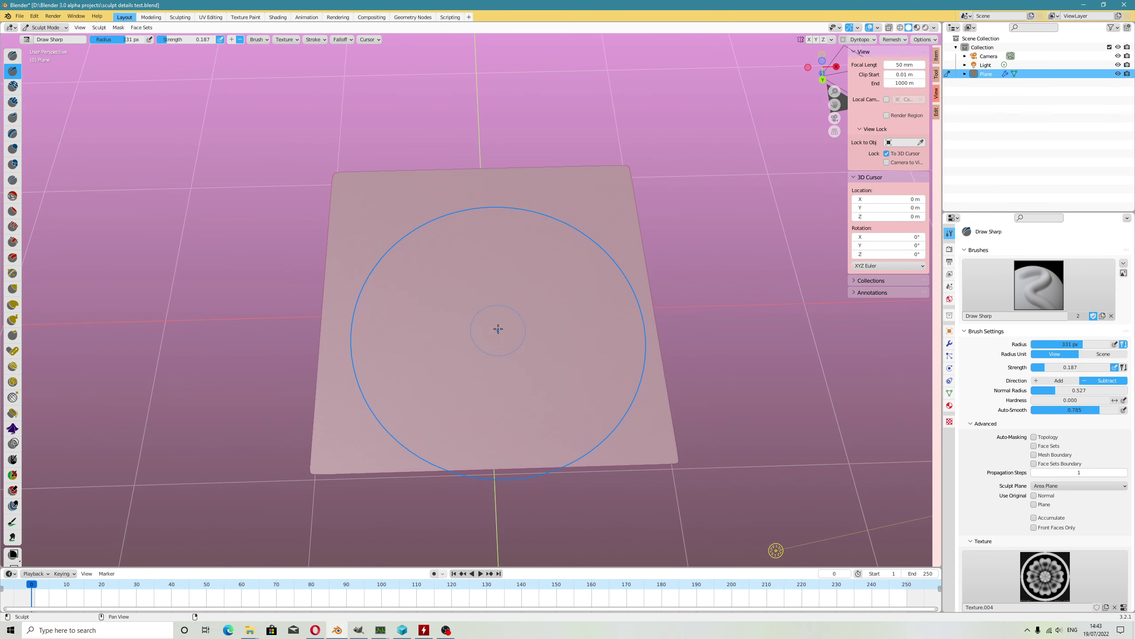
{"action": "left_click", "coordinate": [486, 300]}
{"action": "middle_click_drag", "start_coordinate": [521, 391], "coordinate": [560, 447]}
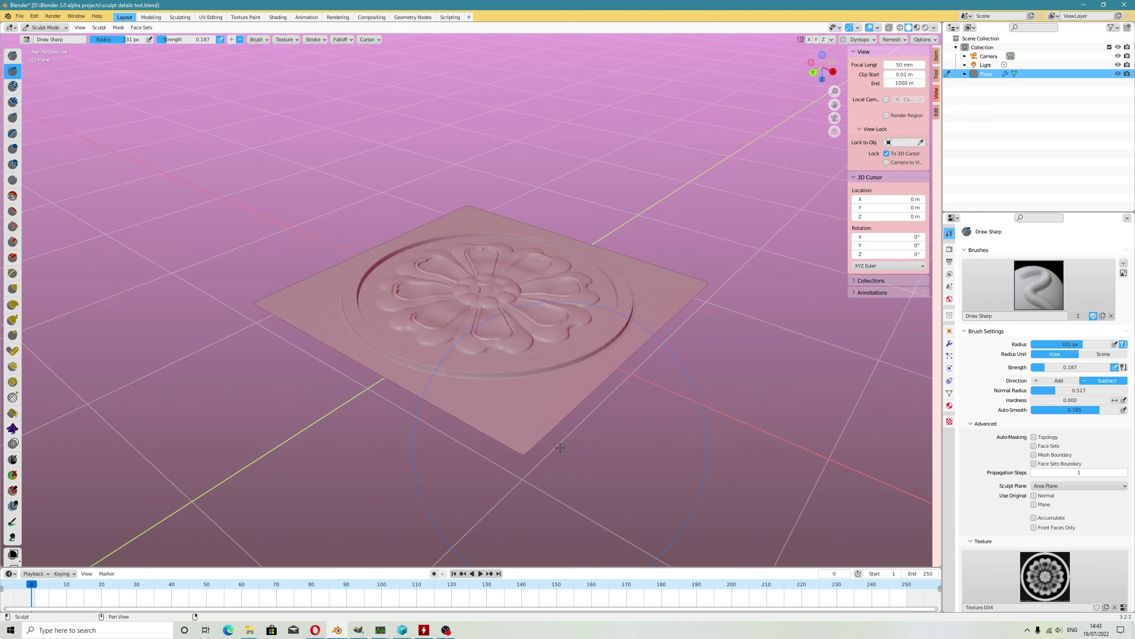
{"action": "scroll", "coordinate": [497, 379], "scroll_direction": "up", "scroll_amount": 4}
{"action": "middle_click_drag", "start_coordinate": [500, 381], "coordinate": [463, 407]}
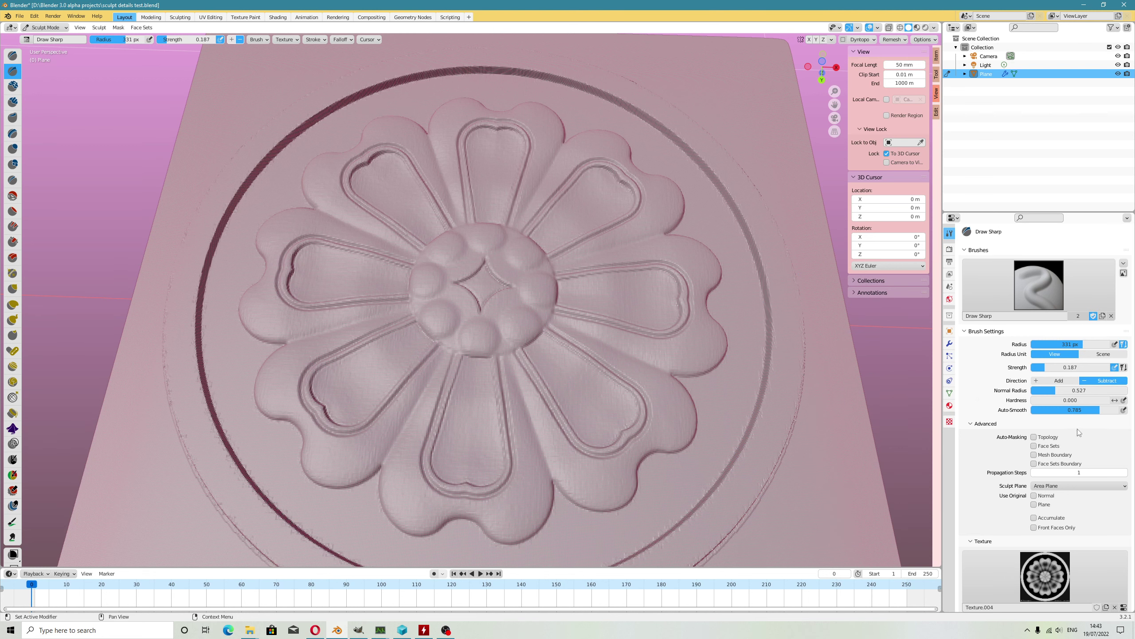
- Undo the stamp and restamp the flower on the middle of the plane with the brush falloff set to Smooth
{"action": "key", "text": "ctrl+z"}
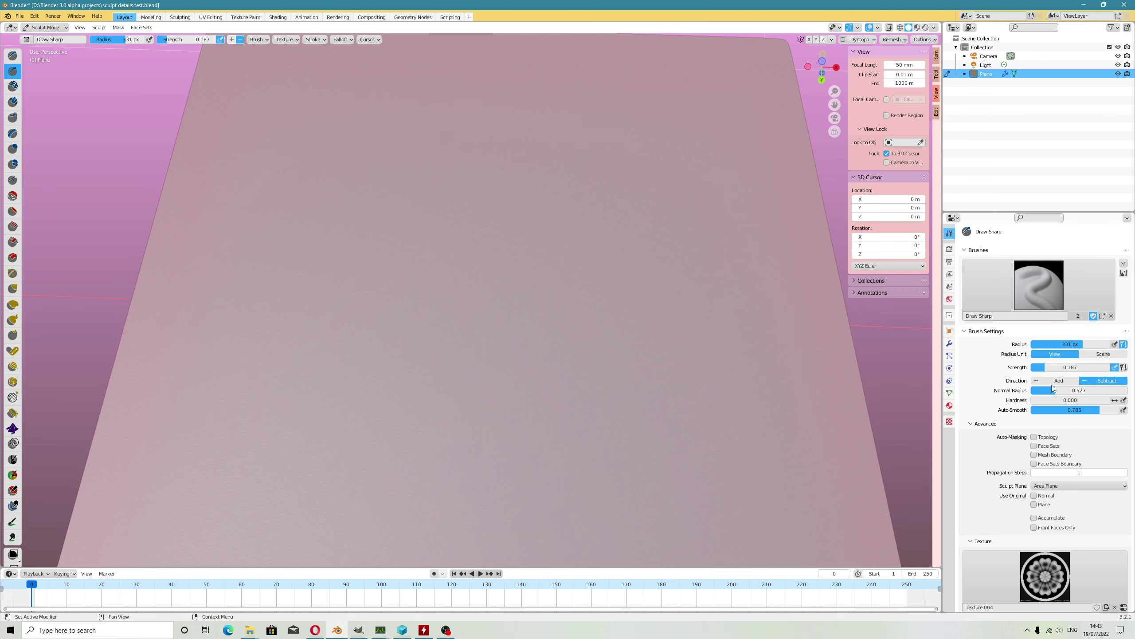
{"action": "scroll", "coordinate": [1090, 502], "scroll_direction": "down", "scroll_amount": 2}
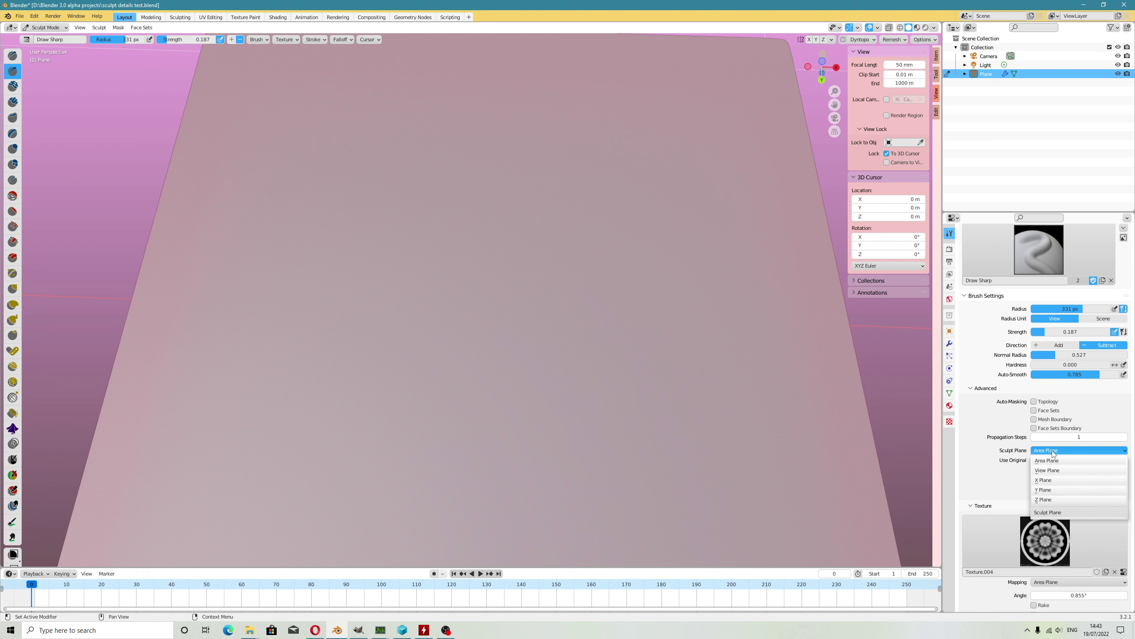
{"action": "scroll", "coordinate": [1057, 519], "scroll_direction": "down", "scroll_amount": 4}
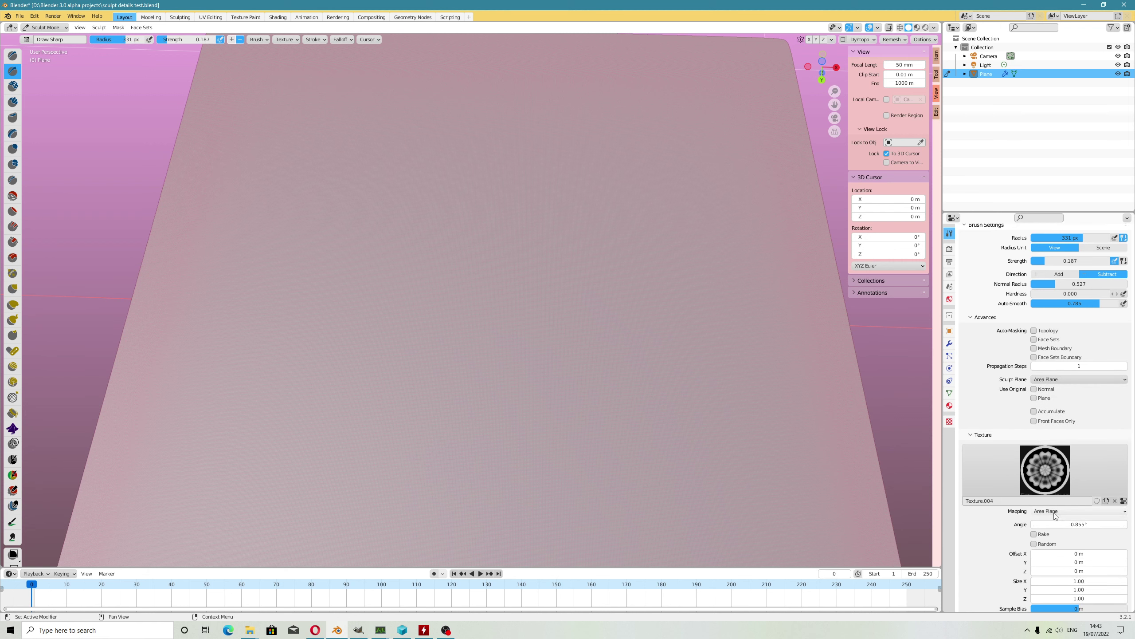
{"action": "scroll", "coordinate": [1053, 515], "scroll_direction": "up", "scroll_amount": 6}
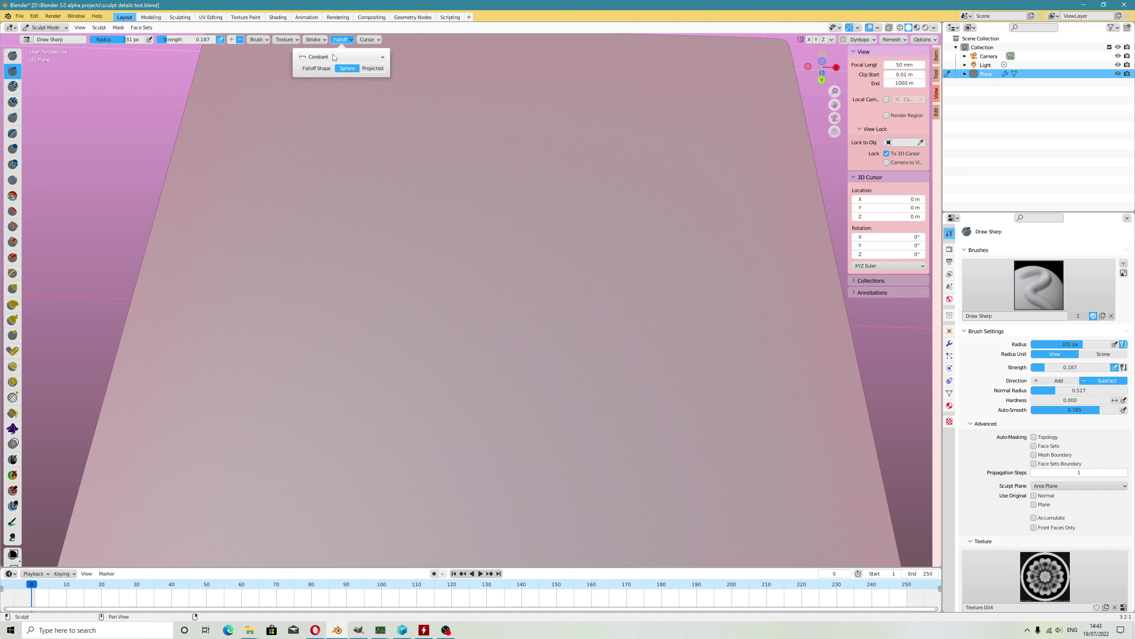
{"action": "left_click", "coordinate": [333, 57]}
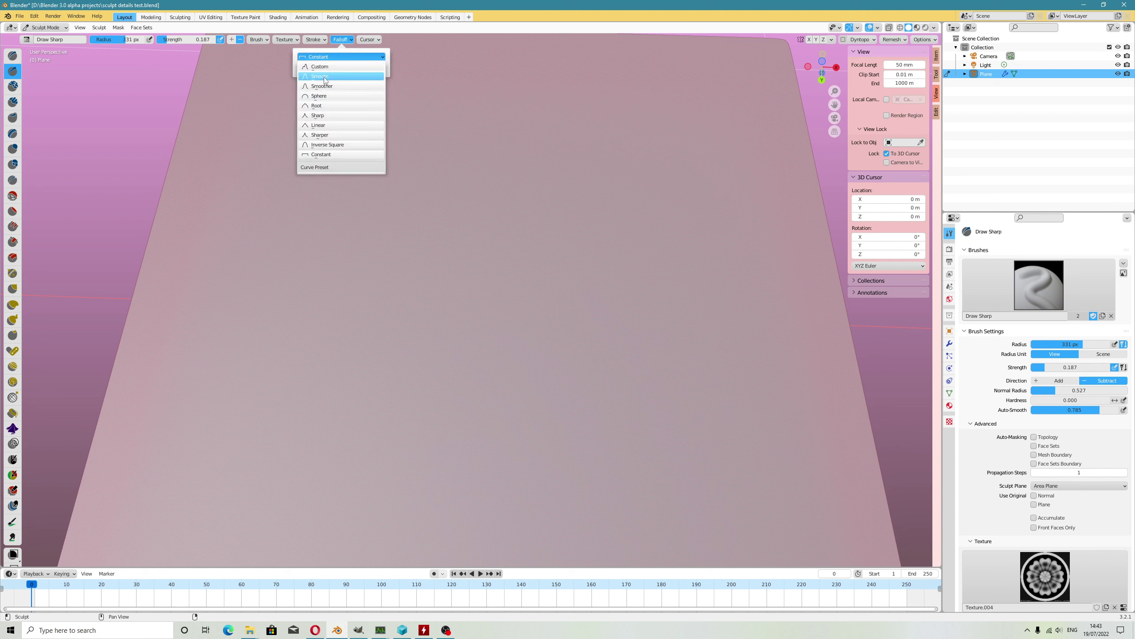
{"action": "left_click", "coordinate": [324, 77]}
{"action": "scroll", "coordinate": [499, 234], "scroll_direction": "down", "scroll_amount": 5}
{"action": "scroll", "coordinate": [503, 290], "scroll_direction": "up", "scroll_amount": 1}
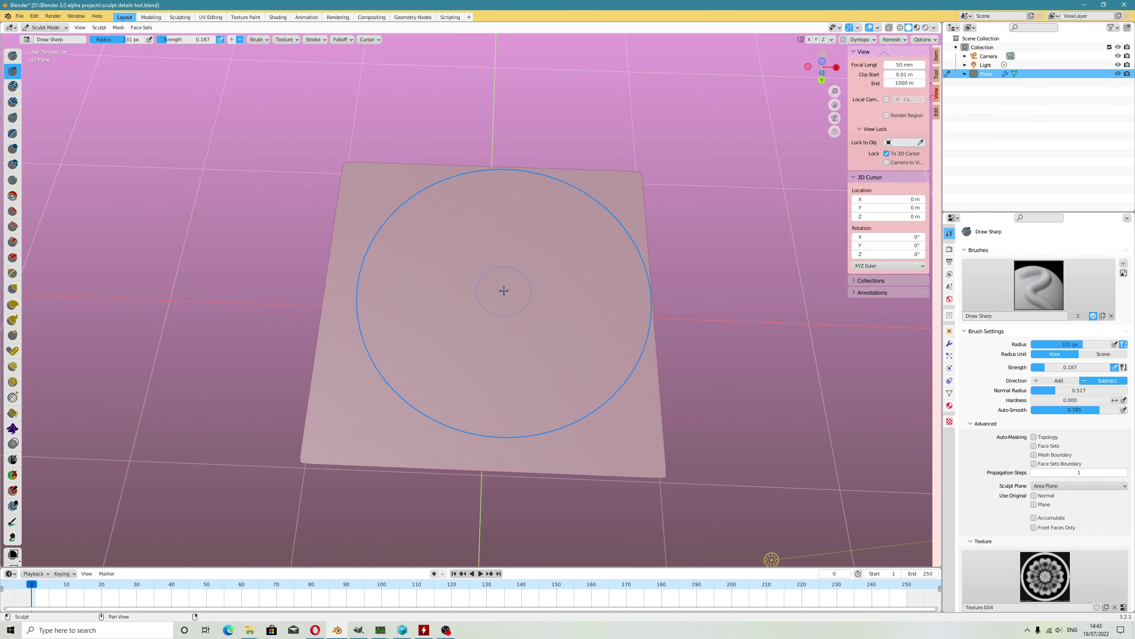
{"action": "left_click_drag", "start_coordinate": [497, 301], "coordinate": [621, 393]}
{"action": "scroll", "coordinate": [621, 392], "scroll_direction": "up", "scroll_amount": 2}
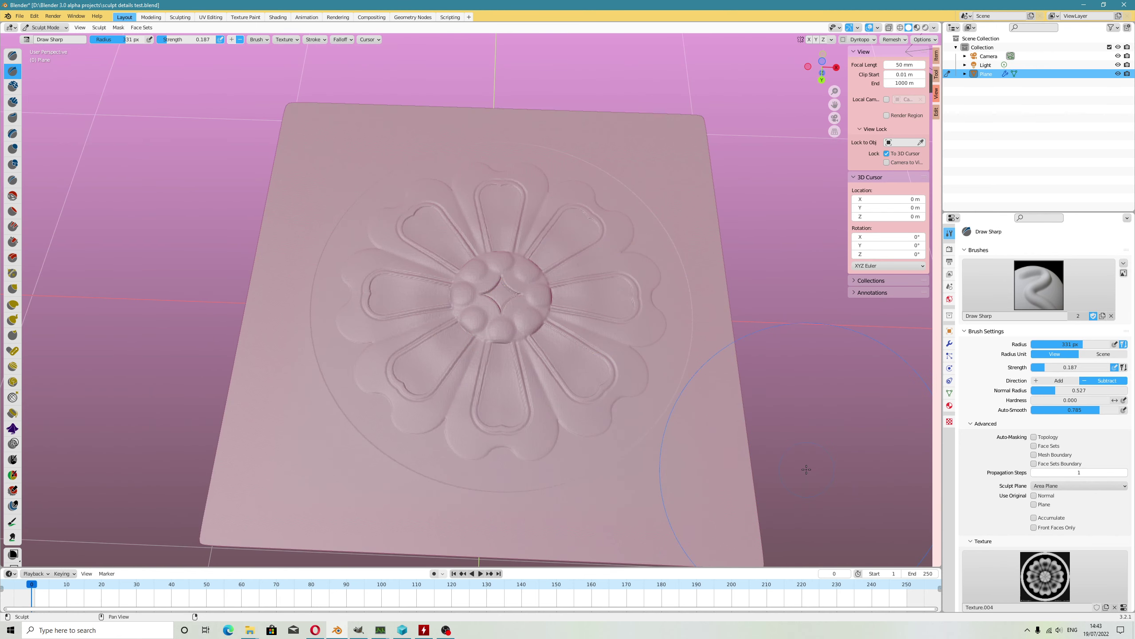
- Replace the Smooth falloff stamp with a flower stamped using the Sphere falloff curve
{"action": "key", "text": "ctrl+z"}
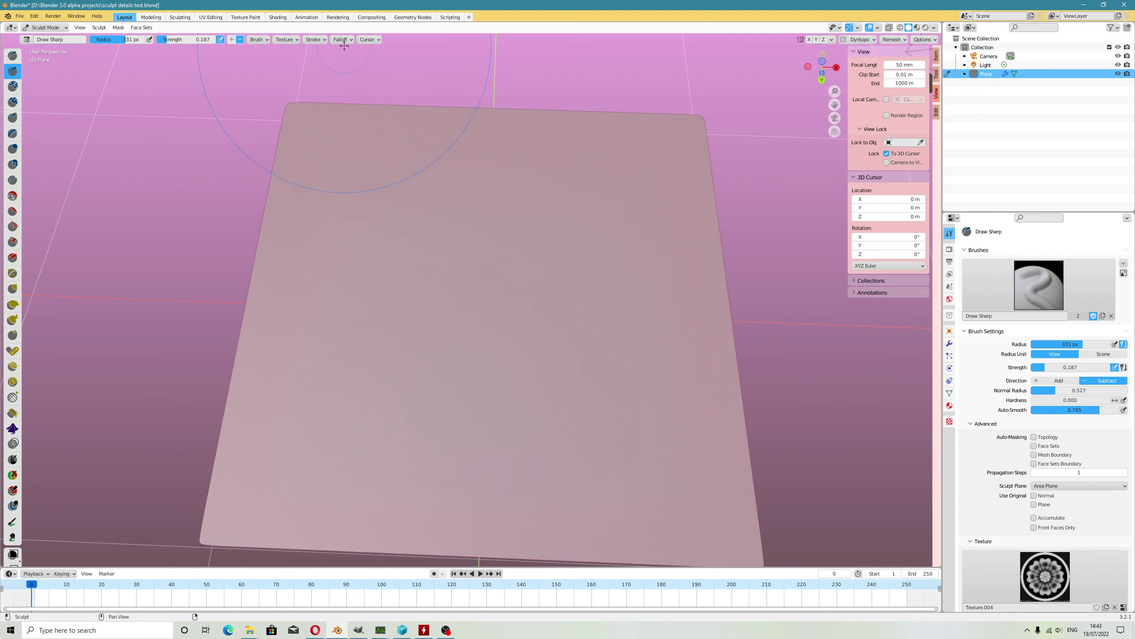
{"action": "left_click", "coordinate": [325, 58]}
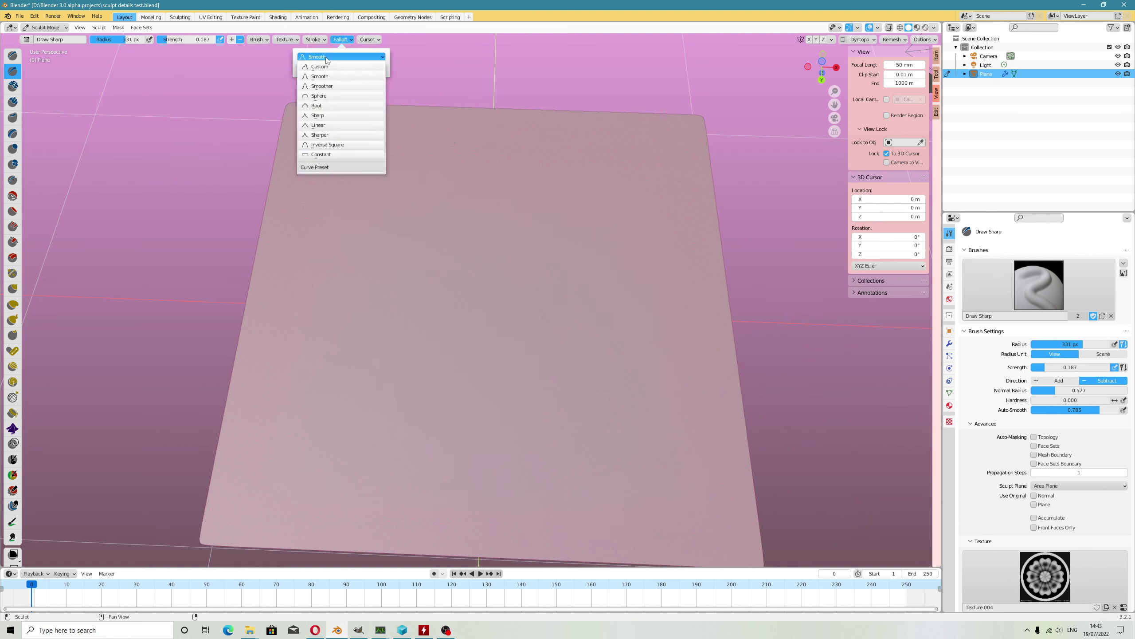
{"action": "left_click", "coordinate": [325, 97]}
{"action": "mouse_move", "coordinate": [487, 333]}
{"action": "left_mouse_down"}
{"action": "mouse_move", "coordinate": [631, 469]}
{"action": "mouse_move", "coordinate": [676, 472]}
{"action": "left_mouse_up"}
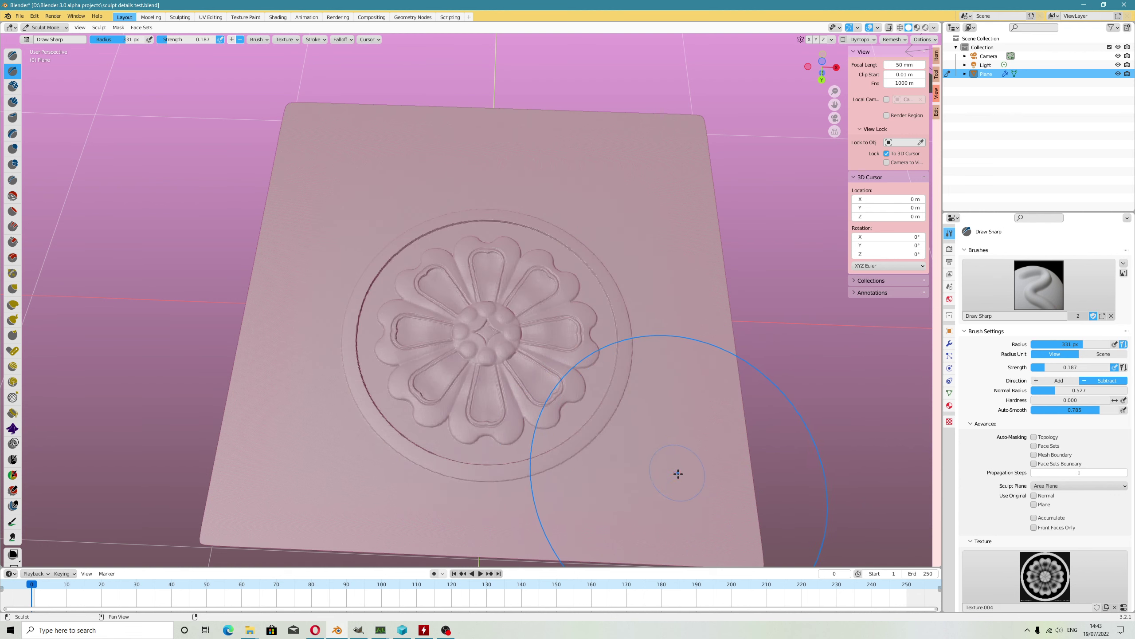
{"action": "mouse_move", "coordinate": [677, 472]}
{"action": "middle_mouse_down"}
{"action": "mouse_move", "coordinate": [689, 444]}
{"action": "mouse_move", "coordinate": [674, 424]}
{"action": "middle_mouse_up"}
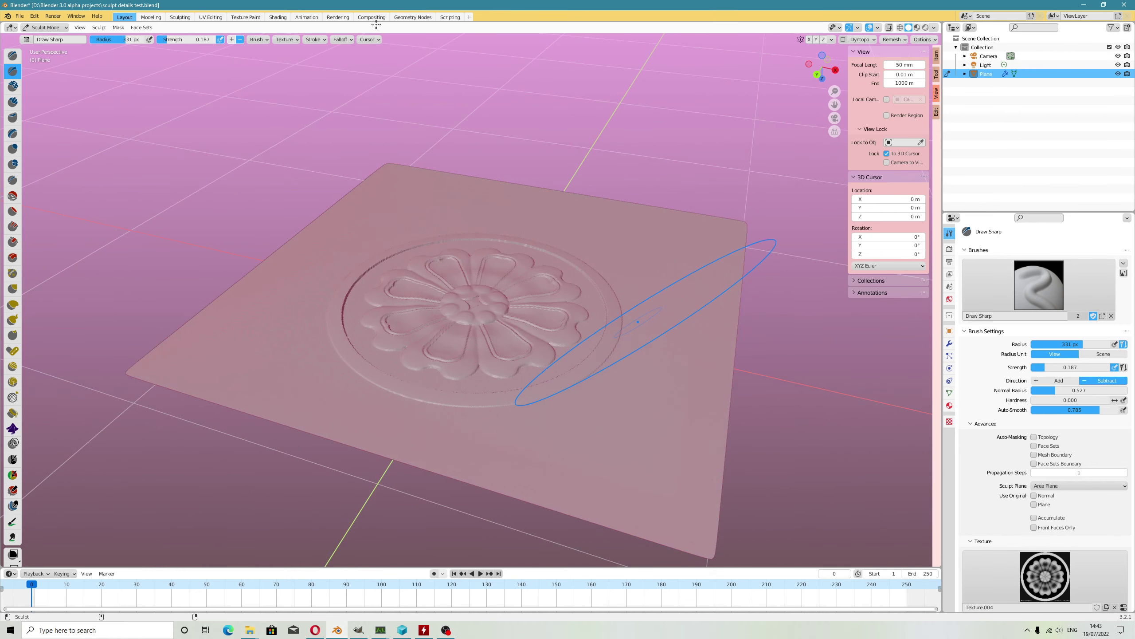
- Undo the small flower and restamp it larger with the Sphere falloff from an angled view, inspecting the relief up close
{"action": "key", "text": "ctrl+z"}
{"action": "scroll", "coordinate": [499, 355], "scroll_direction": "down", "scroll_amount": 5}
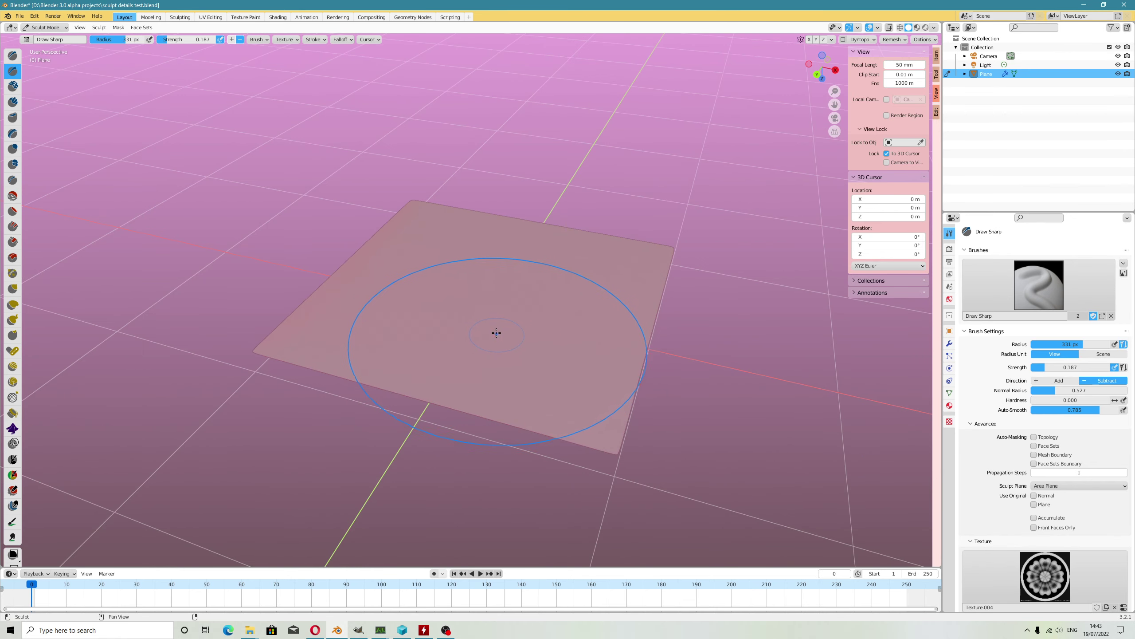
{"action": "left_click_drag", "start_coordinate": [495, 302], "coordinate": [589, 433]}
{"action": "scroll", "coordinate": [611, 451], "scroll_direction": "up", "scroll_amount": 6}
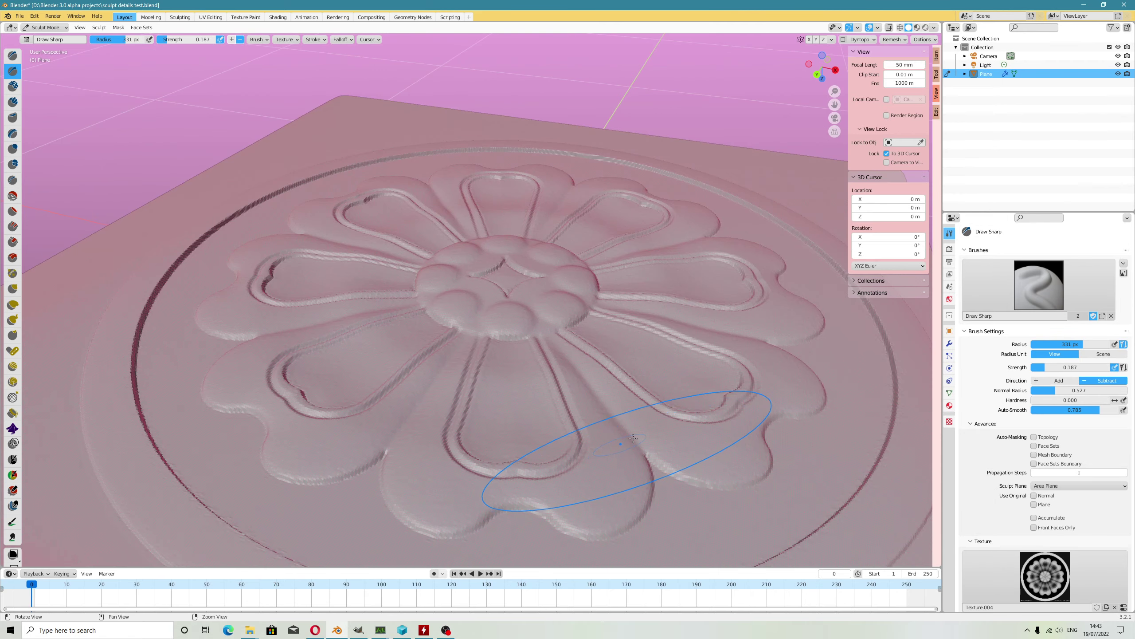
{"action": "middle_click_drag", "start_coordinate": [631, 465], "coordinate": [649, 433]}
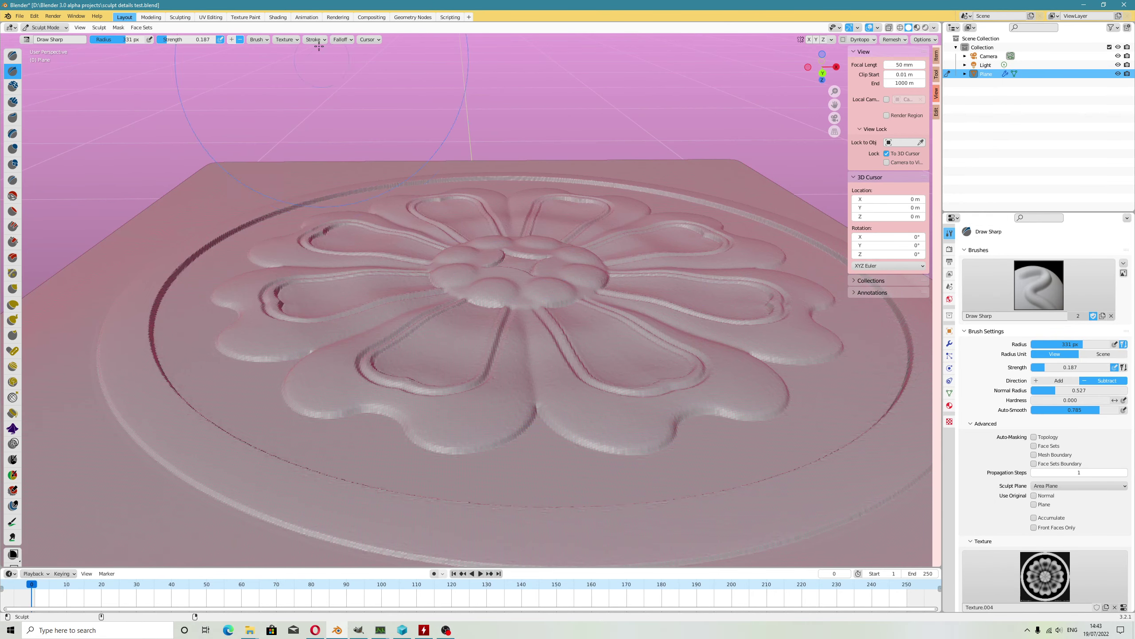
- Undo the stamp, restamp the flower with the falloff set to Constant, and inspect its edges from several angles
{"action": "key", "text": "ctrl+z"}
{"action": "left_click", "coordinate": [339, 39]}
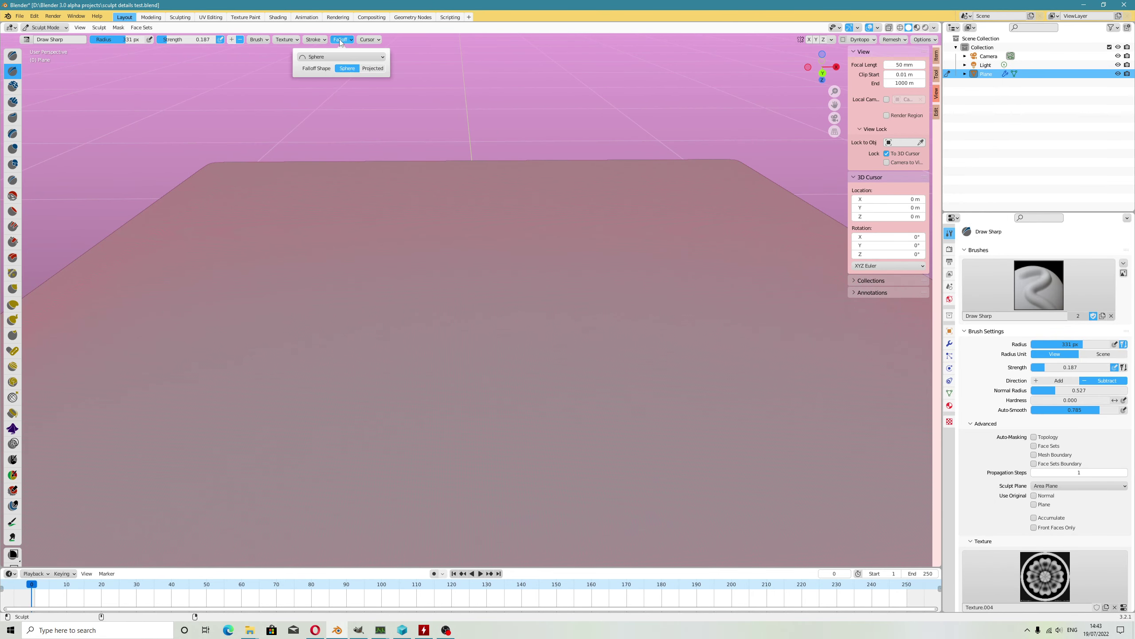
{"action": "left_click", "coordinate": [311, 57]}
{"action": "left_click", "coordinate": [328, 156]}
{"action": "scroll", "coordinate": [491, 322], "scroll_direction": "down", "scroll_amount": 3}
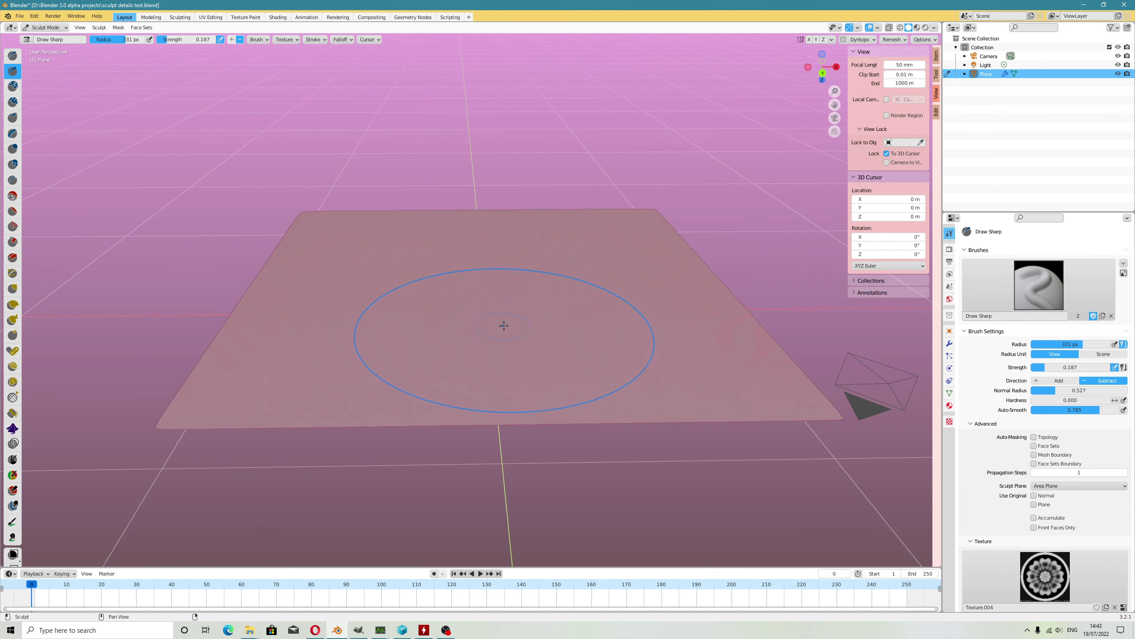
{"action": "left_click", "coordinate": [500, 295]}
{"action": "middle_click_drag", "start_coordinate": [676, 382], "coordinate": [652, 409]}
{"action": "scroll", "coordinate": [662, 412], "scroll_direction": "up", "scroll_amount": 3}
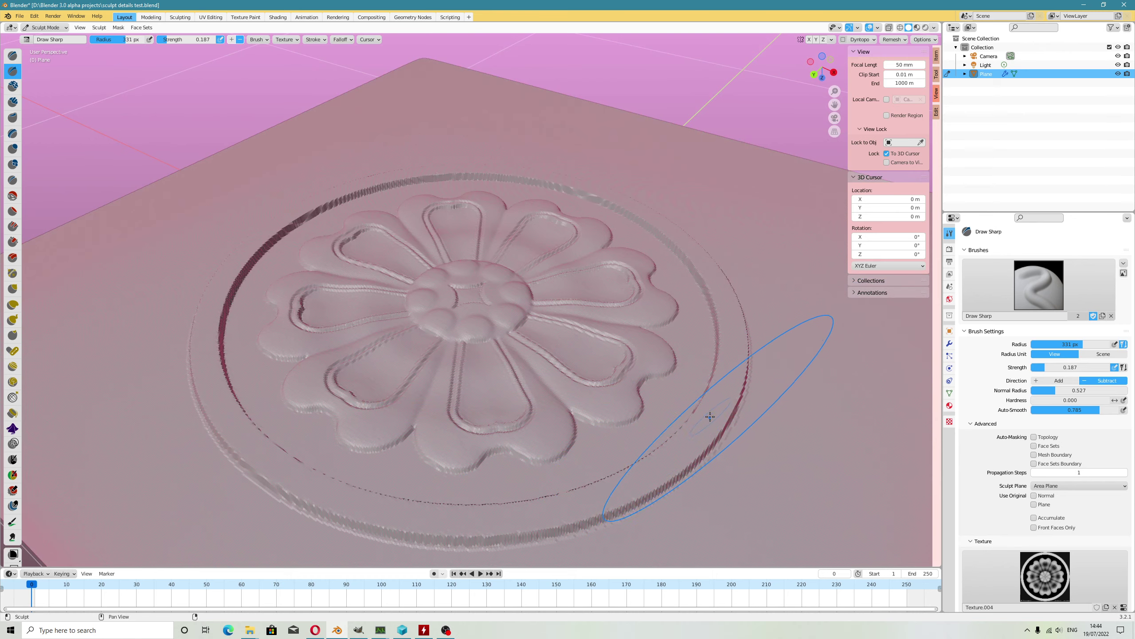
{"action": "middle_click_drag", "start_coordinate": [722, 371], "coordinate": [729, 442]}
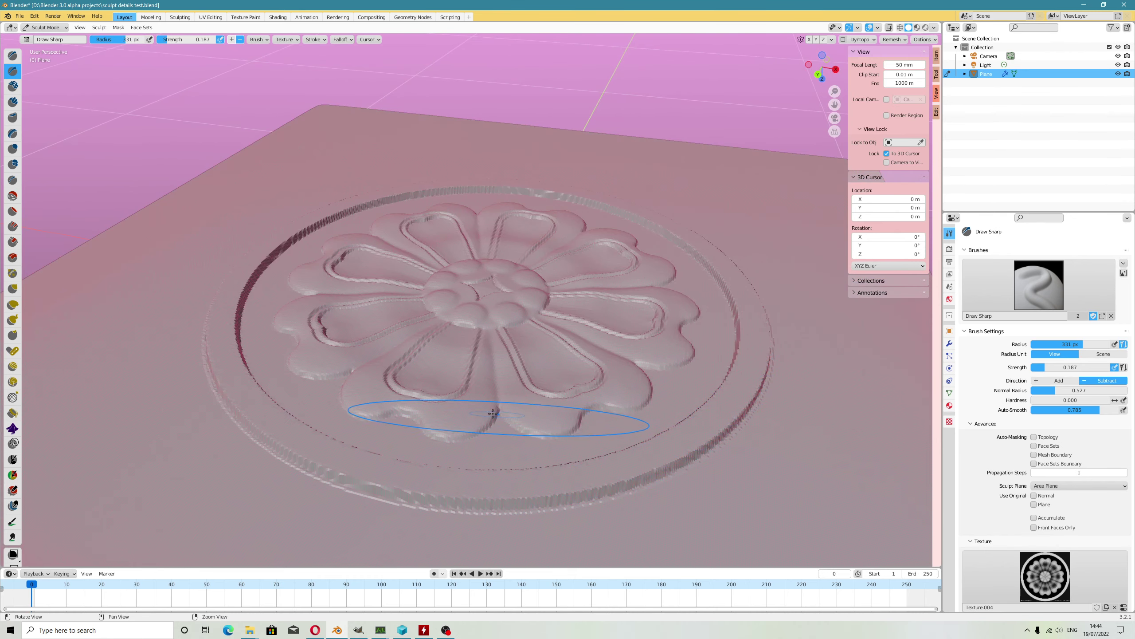
{"action": "mouse_move", "coordinate": [505, 461]}
{"action": "middle_mouse_down"}
{"action": "mouse_move", "coordinate": [442, 457]}
{"action": "mouse_move", "coordinate": [522, 420]}
{"action": "mouse_move", "coordinate": [567, 380]}
{"action": "middle_mouse_up"}
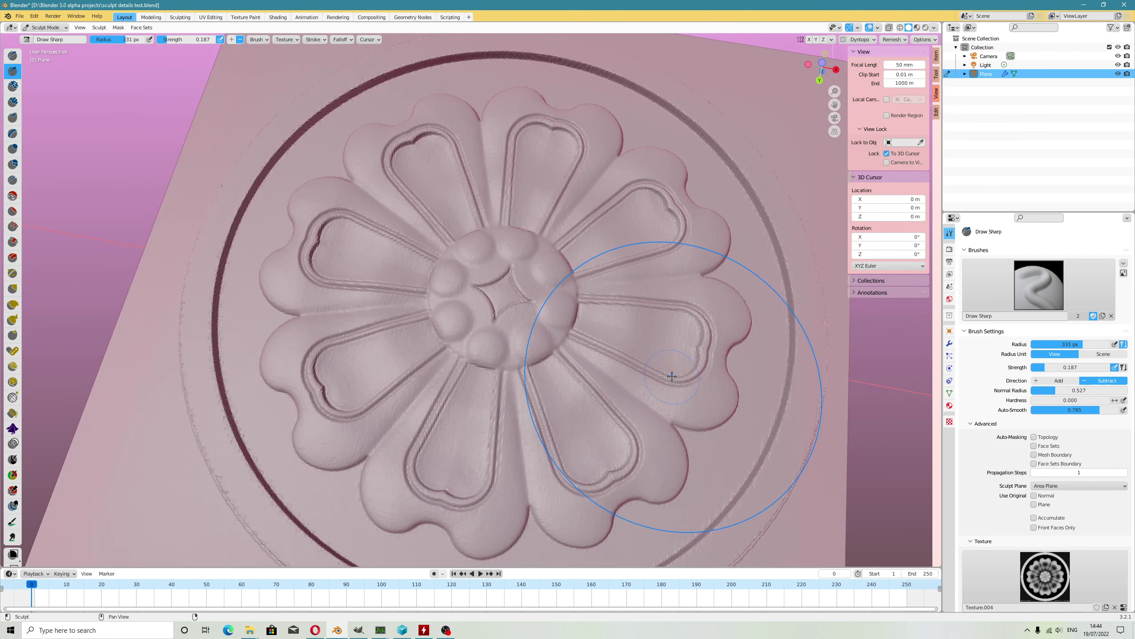
{"action": "middle_click_drag", "start_coordinate": [672, 375], "coordinate": [706, 391]}
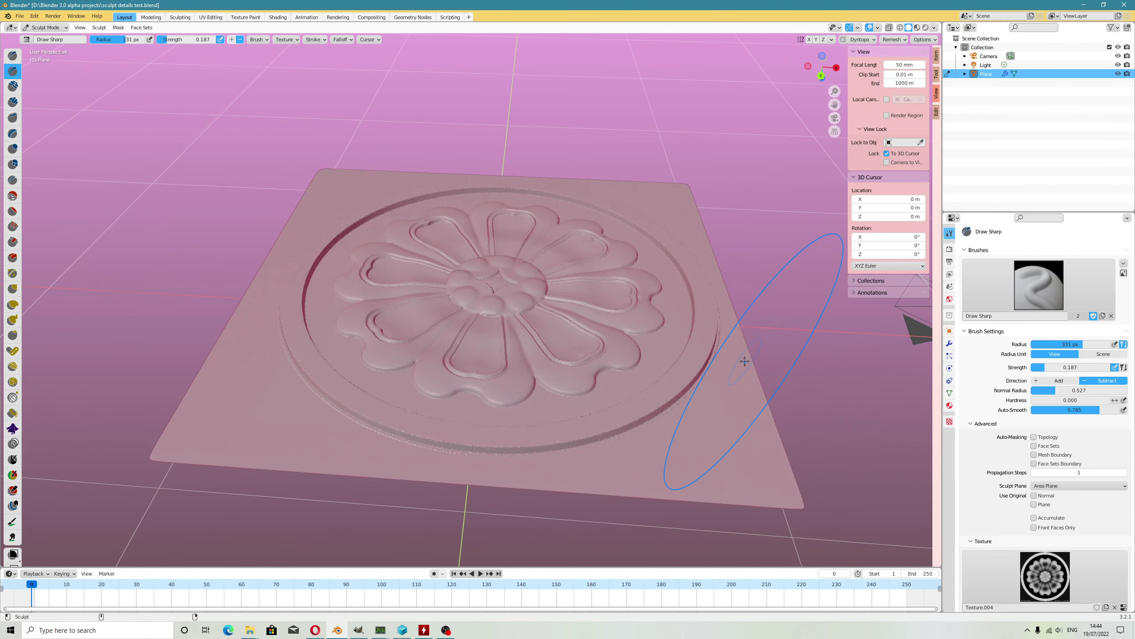
- Undo the flower stamp and switch the brush's texture to the tufted Texture.003
{"action": "key", "text": "ctrl+z"}
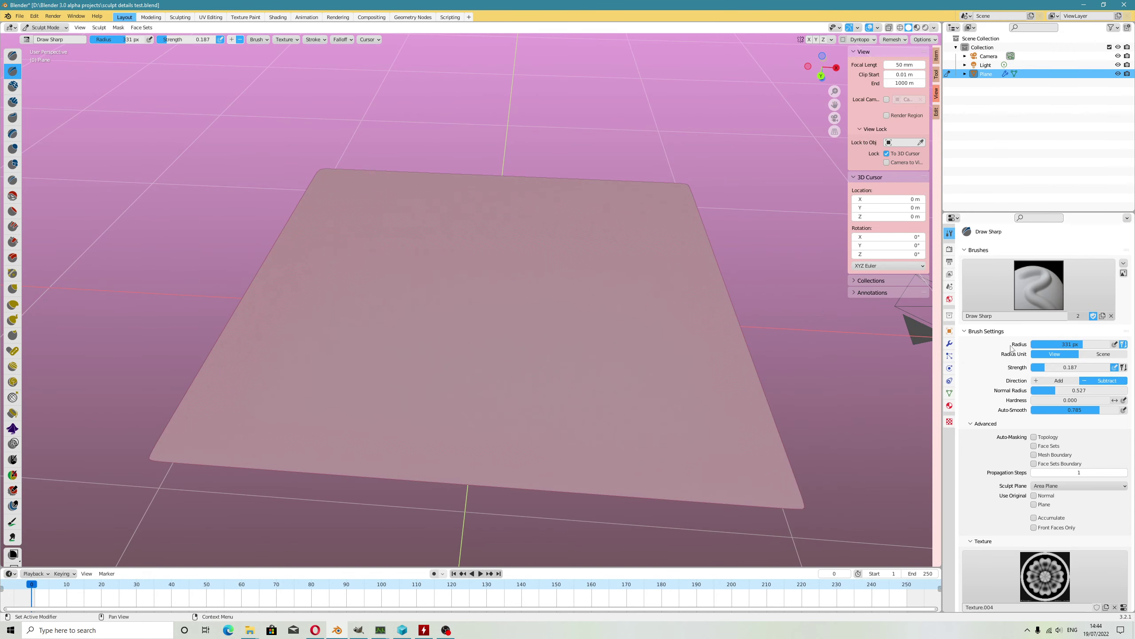
{"action": "scroll", "coordinate": [1093, 469], "scroll_direction": "down", "scroll_amount": 8}
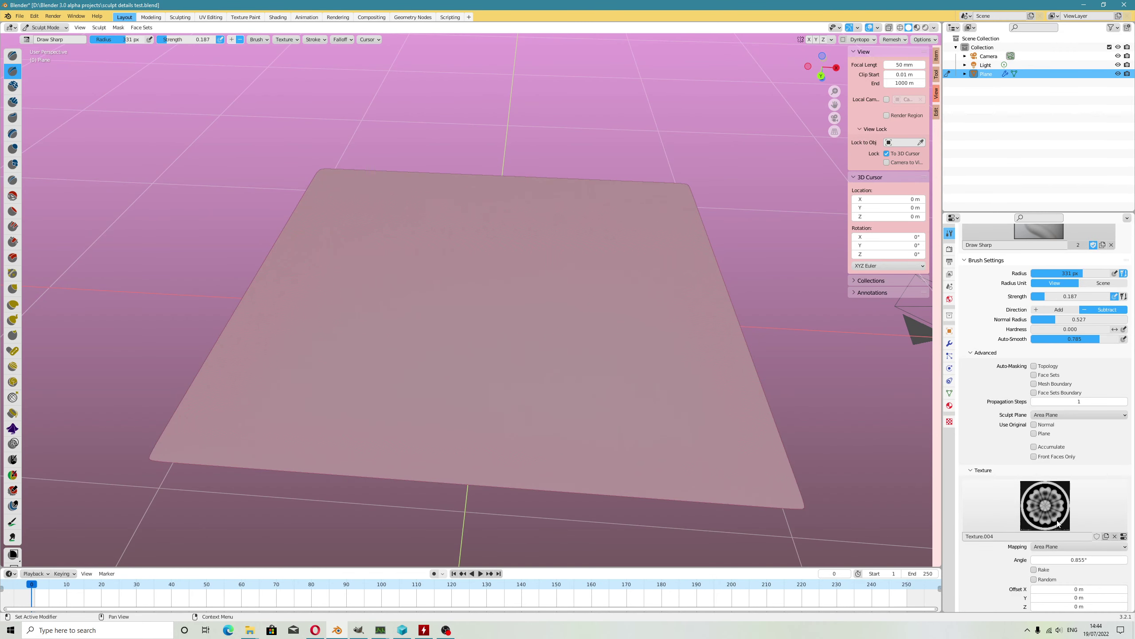
{"action": "scroll", "coordinate": [1043, 473], "scroll_direction": "down", "scroll_amount": 2}
{"action": "left_click", "coordinate": [1041, 367]}
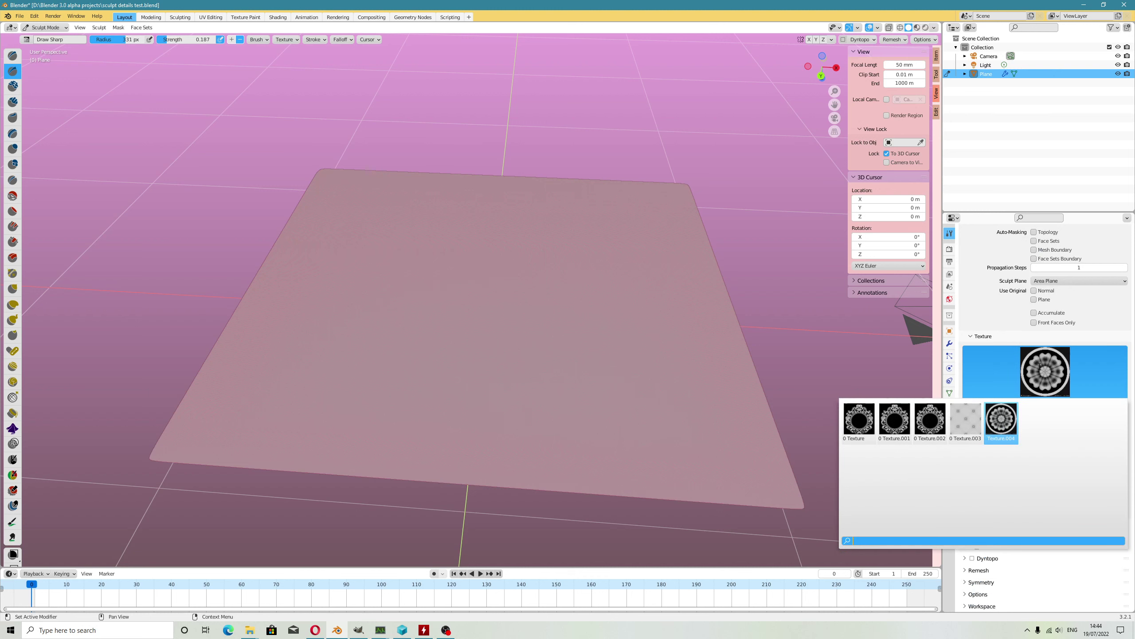
{"action": "left_click", "coordinate": [965, 426]}
{"action": "scroll", "coordinate": [394, 330], "scroll_direction": "down", "scroll_amount": 6}
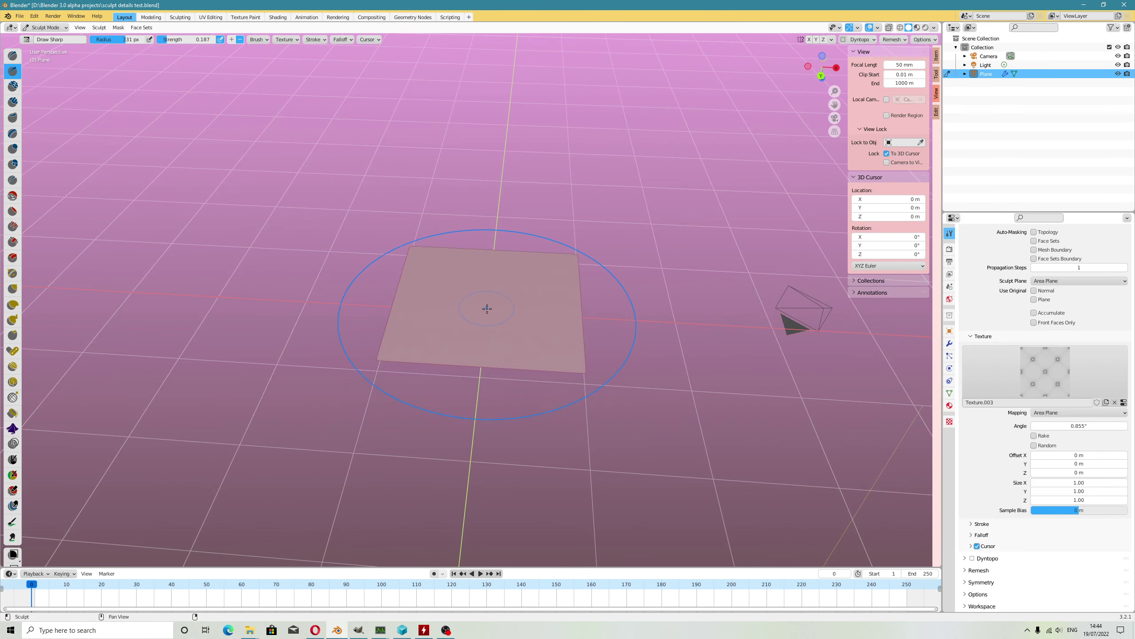
{"action": "left_click_drag", "start_coordinate": [488, 309], "coordinate": [504, 376], "text": "alt"}
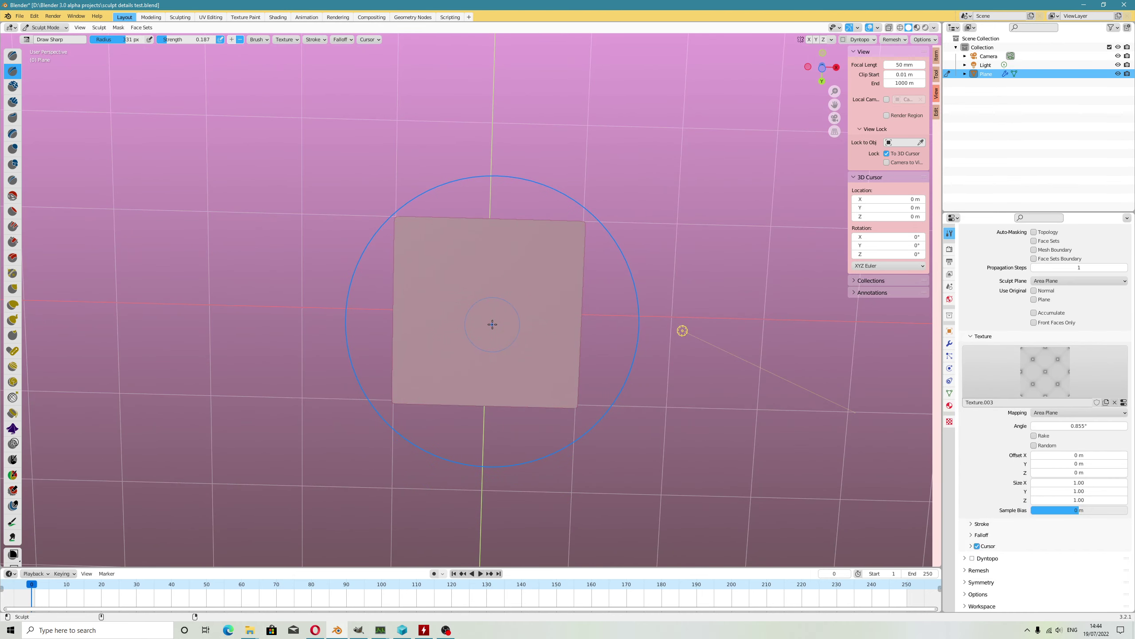
- Stamp the tufted texture once across the whole plane from an orthographic bottom view
{"action": "key", "text": "ctrl+f"}
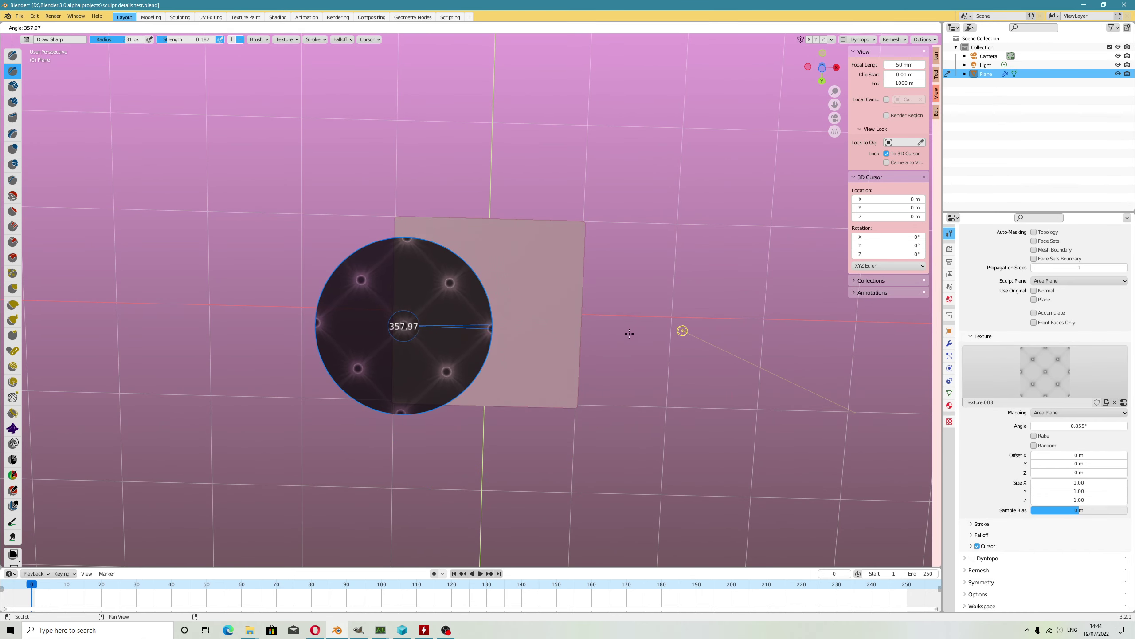
{"action": "right_click", "coordinate": [660, 387]}
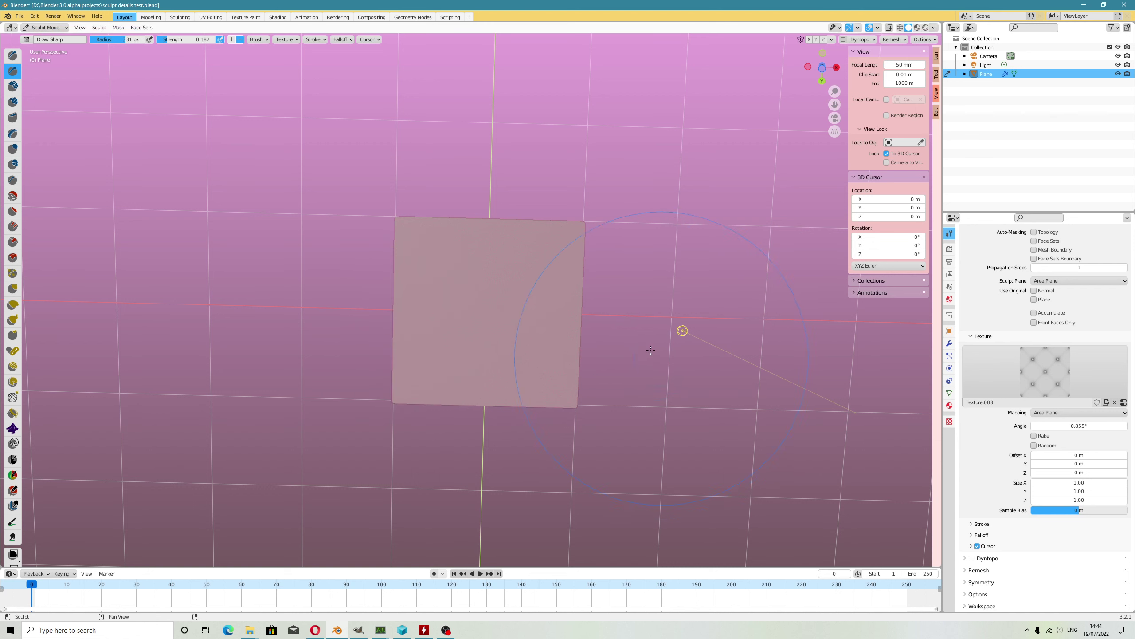
{"action": "left_click_drag", "start_coordinate": [593, 349], "coordinate": [587, 340], "text": "alt"}
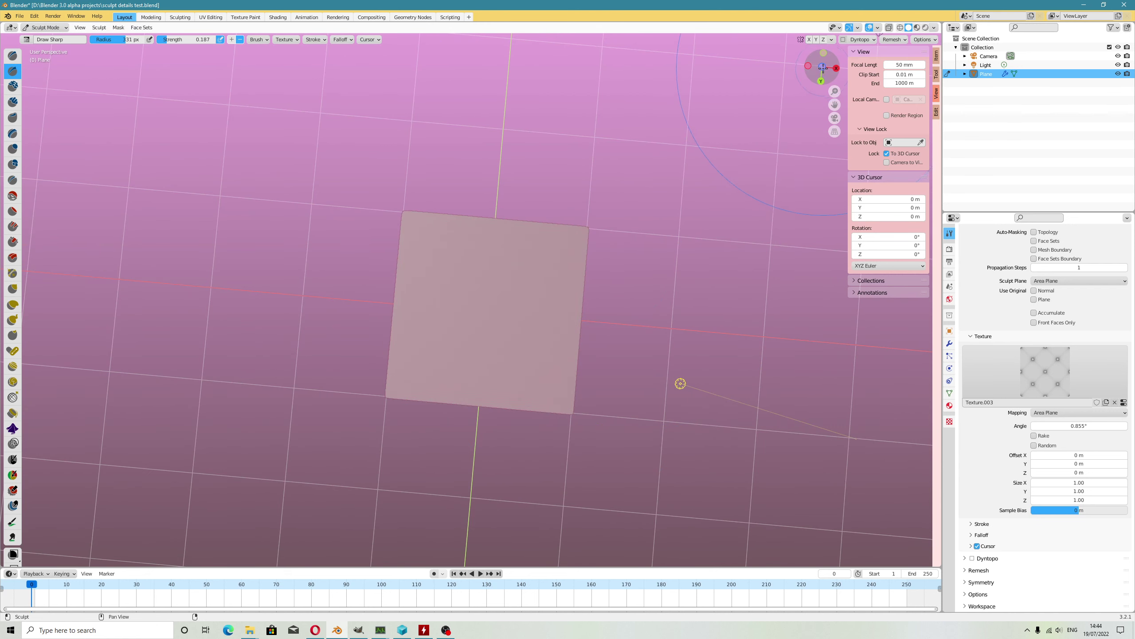
{"action": "key", "text": "ctrl+KP_7"}
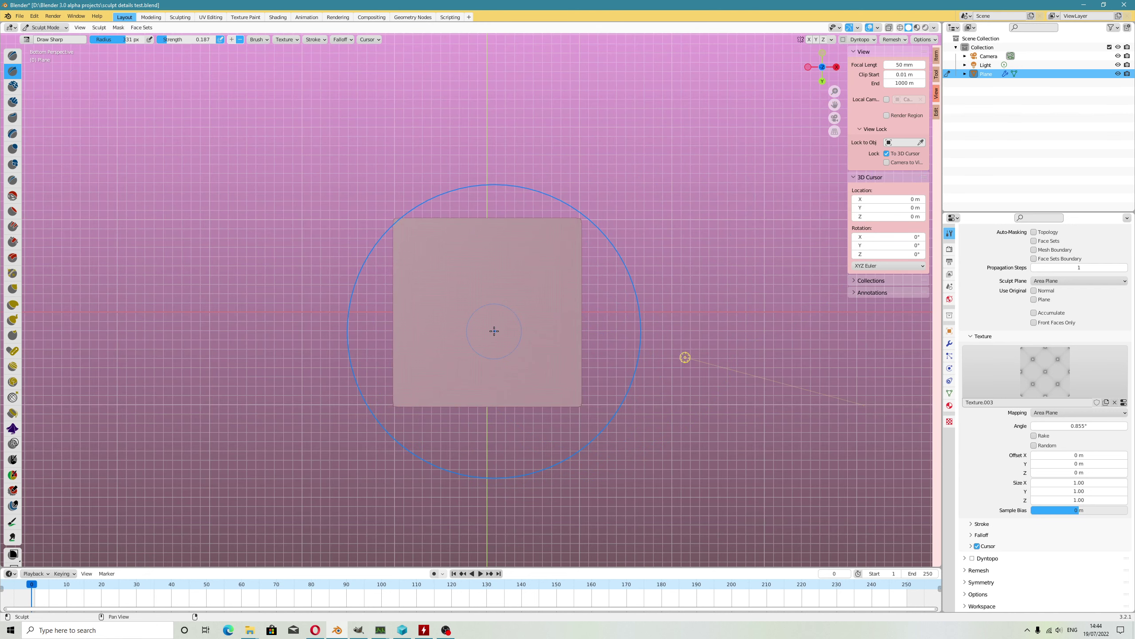
{"action": "key", "text": "KP_5"}
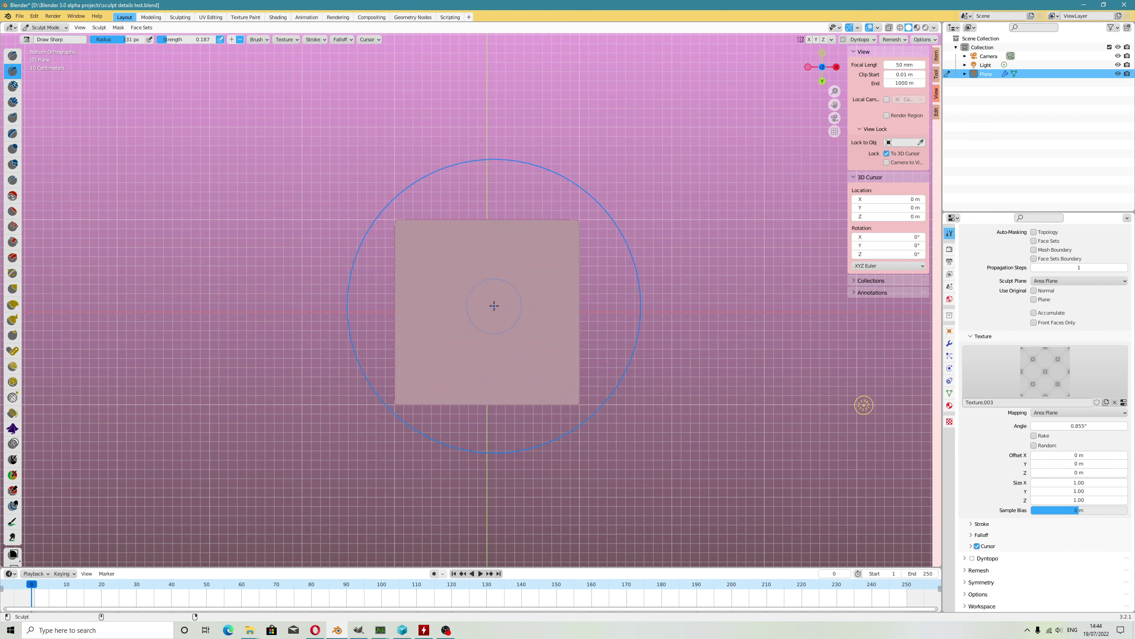
{"action": "key", "text": "ctrl+f"}
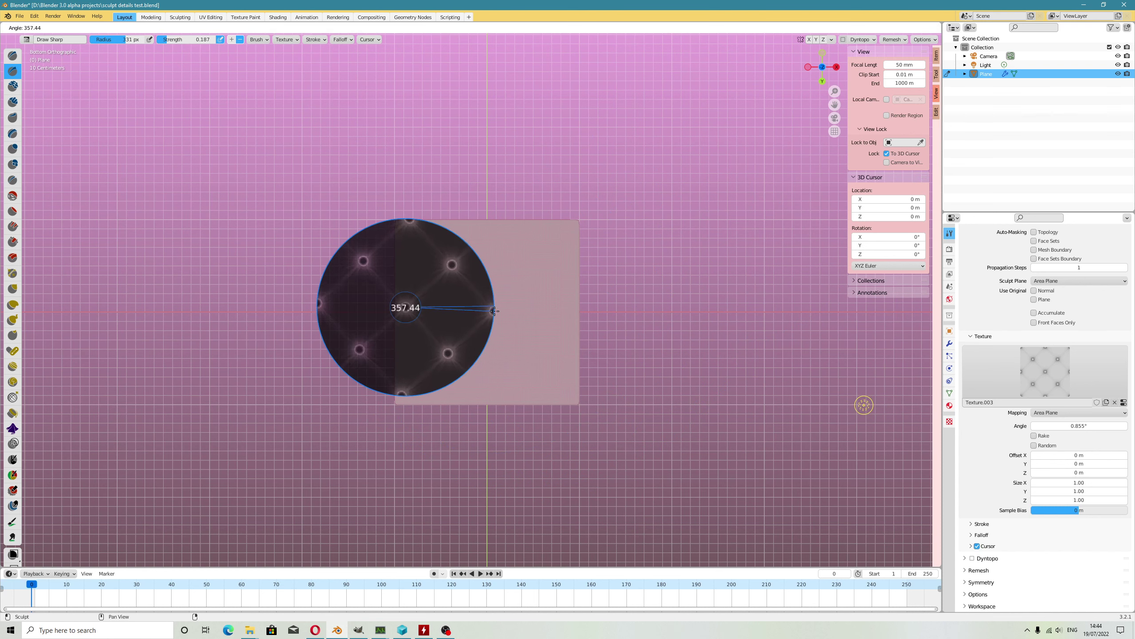
{"action": "left_click", "coordinate": [494, 306]}
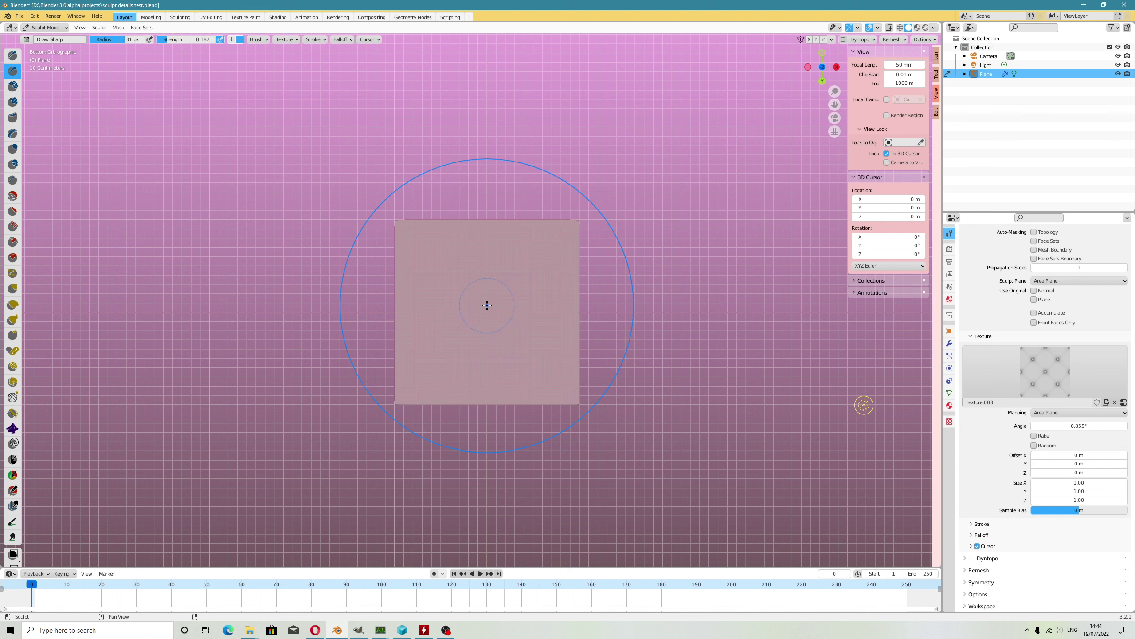
{"action": "left_click_drag", "start_coordinate": [502, 328], "coordinate": [533, 412]}
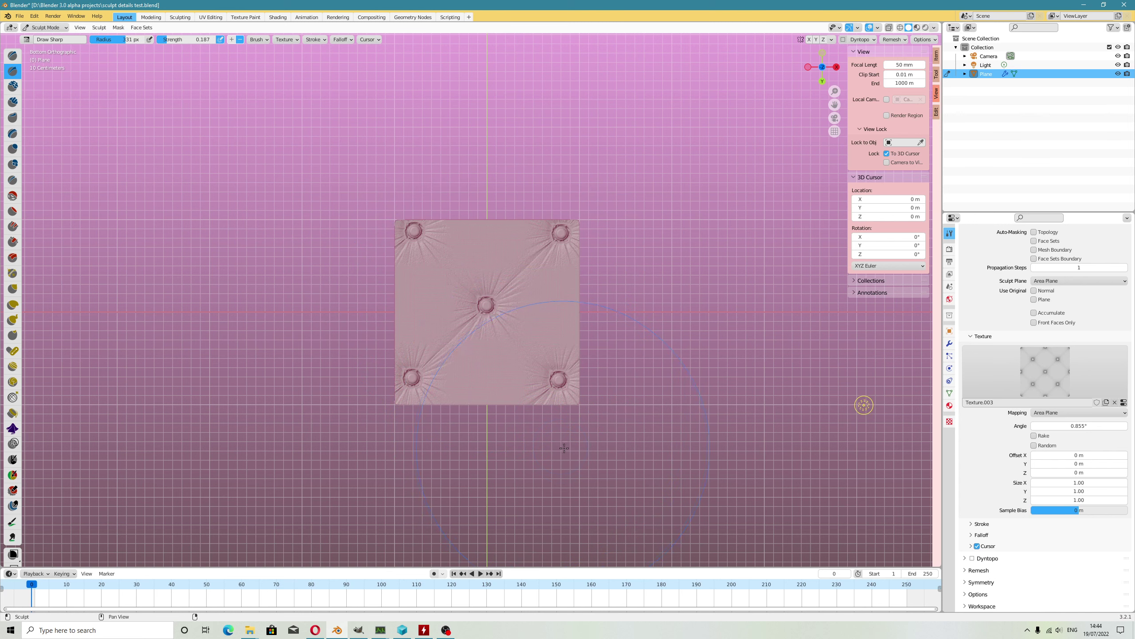
- Switch to Object Mode, view the tufted plane in perspective at an angle and deselect it
{"action": "left_click", "coordinate": [45, 28]}
{"action": "left_click", "coordinate": [48, 38]}
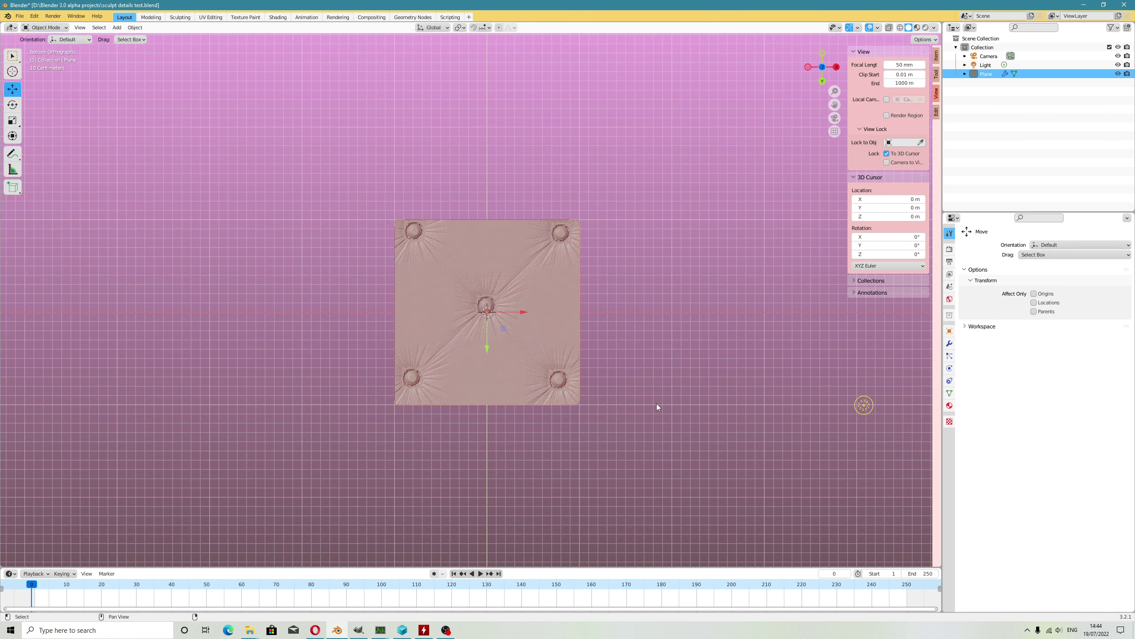
{"action": "scroll", "coordinate": [660, 412], "scroll_direction": "up", "scroll_amount": 3}
{"action": "middle_click_drag", "start_coordinate": [663, 422], "coordinate": [681, 353]}
{"action": "scroll", "coordinate": [647, 353], "scroll_direction": "up", "scroll_amount": 3}
{"action": "key", "text": "KP_5"}
{"action": "scroll", "coordinate": [624, 323], "scroll_direction": "down", "scroll_amount": 2}
{"action": "left_click", "coordinate": [757, 356]}
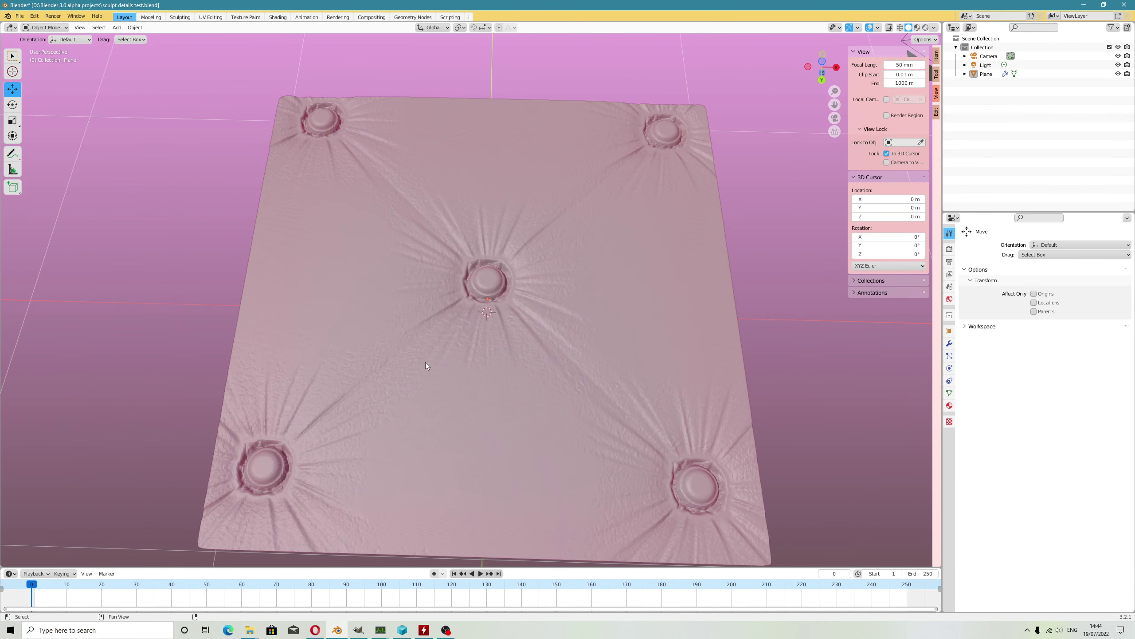
- Reselect the plane and inspect the relief around its central button up close and from above
{"action": "left_click", "coordinate": [408, 369]}
{"action": "scroll", "coordinate": [408, 370], "scroll_direction": "down", "scroll_amount": 3}
{"action": "scroll", "coordinate": [440, 417], "scroll_direction": "up", "scroll_amount": 8}
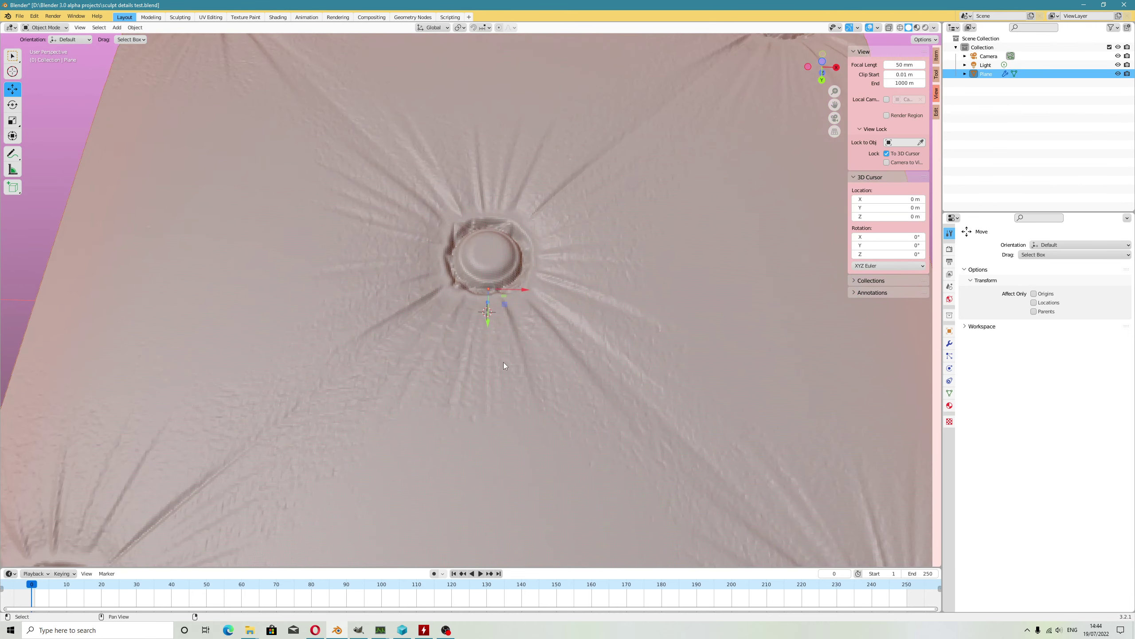
{"action": "scroll", "coordinate": [493, 352], "scroll_direction": "down", "scroll_amount": 5}
{"action": "middle_click_drag", "start_coordinate": [492, 352], "coordinate": [587, 425]}
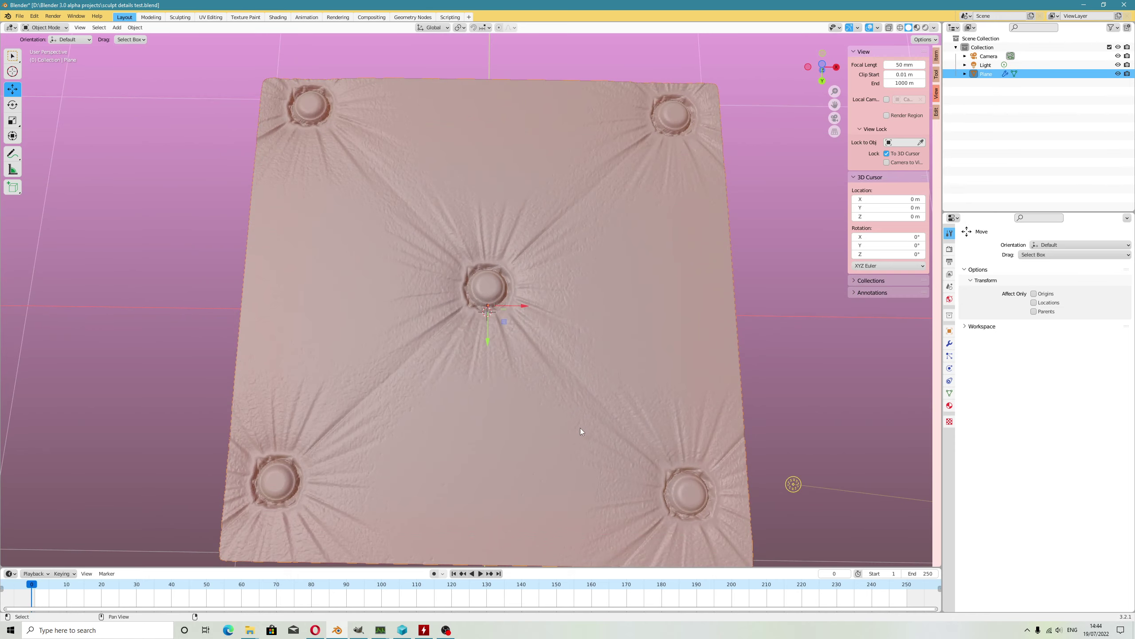
- Switch to the Opera browser and look through the Google alpha maps images, the Pinterest alpha board and the tufted texture pin
{"action": "left_click", "coordinate": [316, 630]}
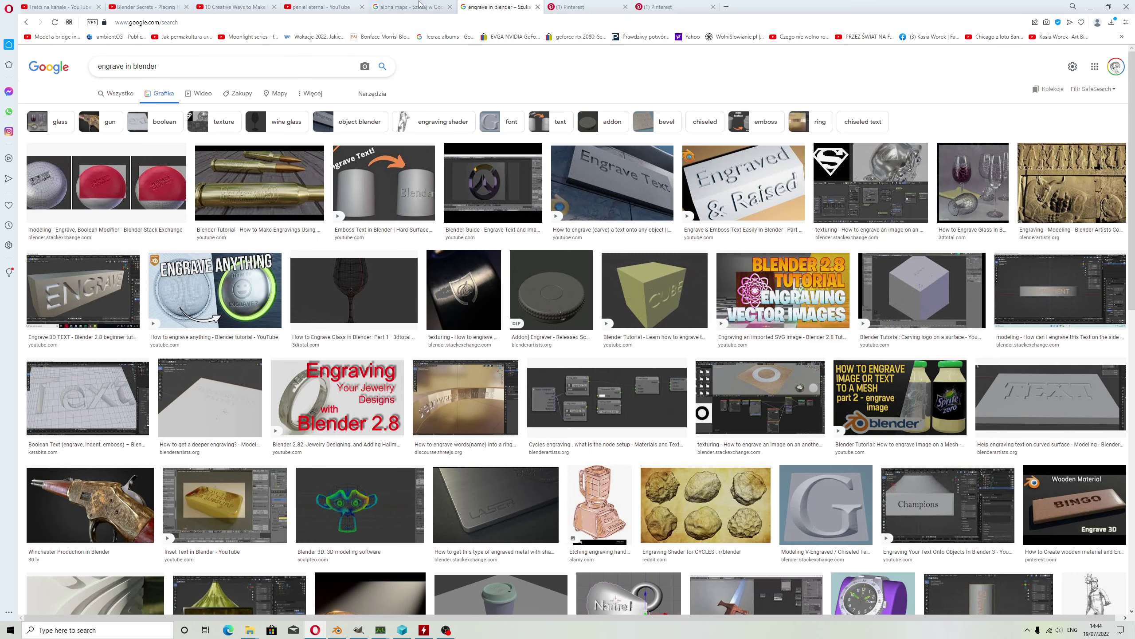
{"action": "left_click", "coordinate": [412, 9]}
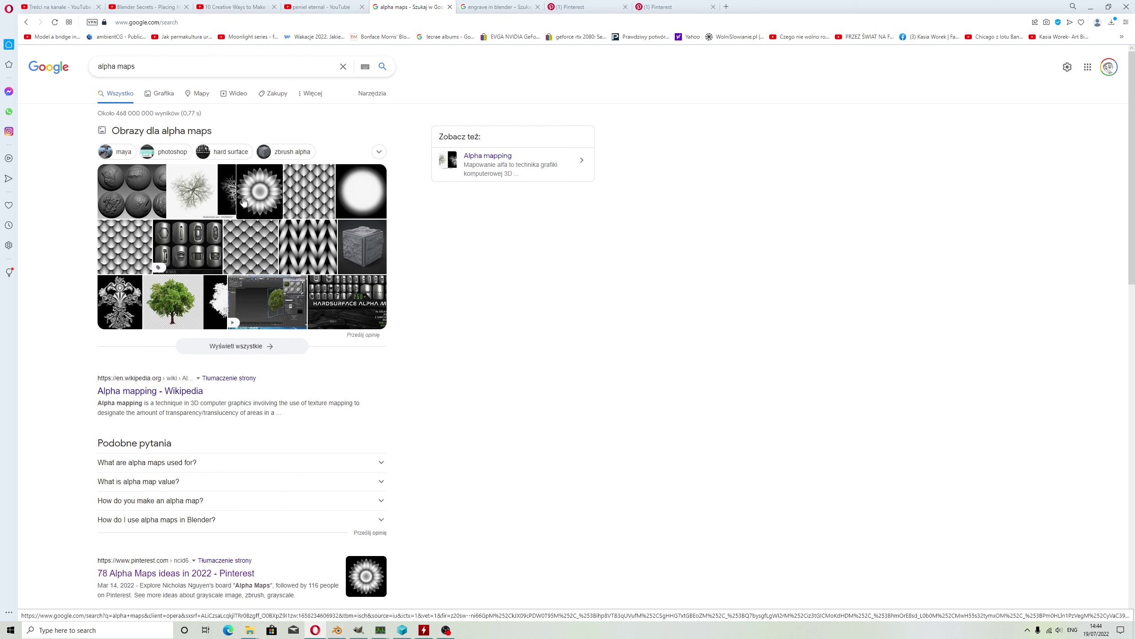
{"action": "left_click", "coordinate": [164, 94]}
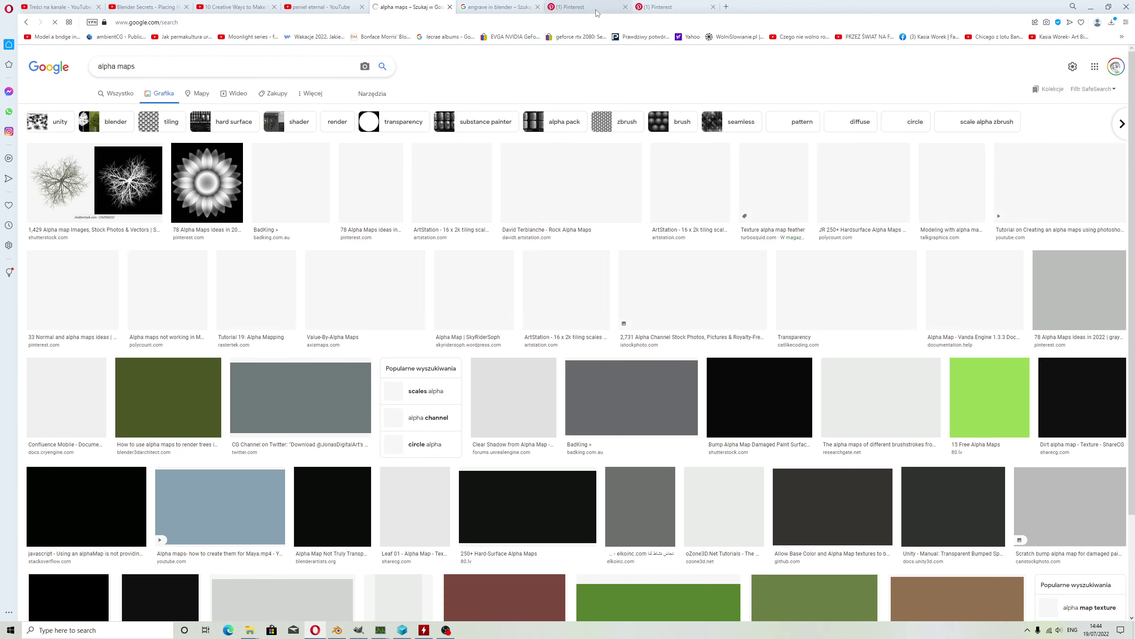
{"action": "left_click", "coordinate": [597, 8]}
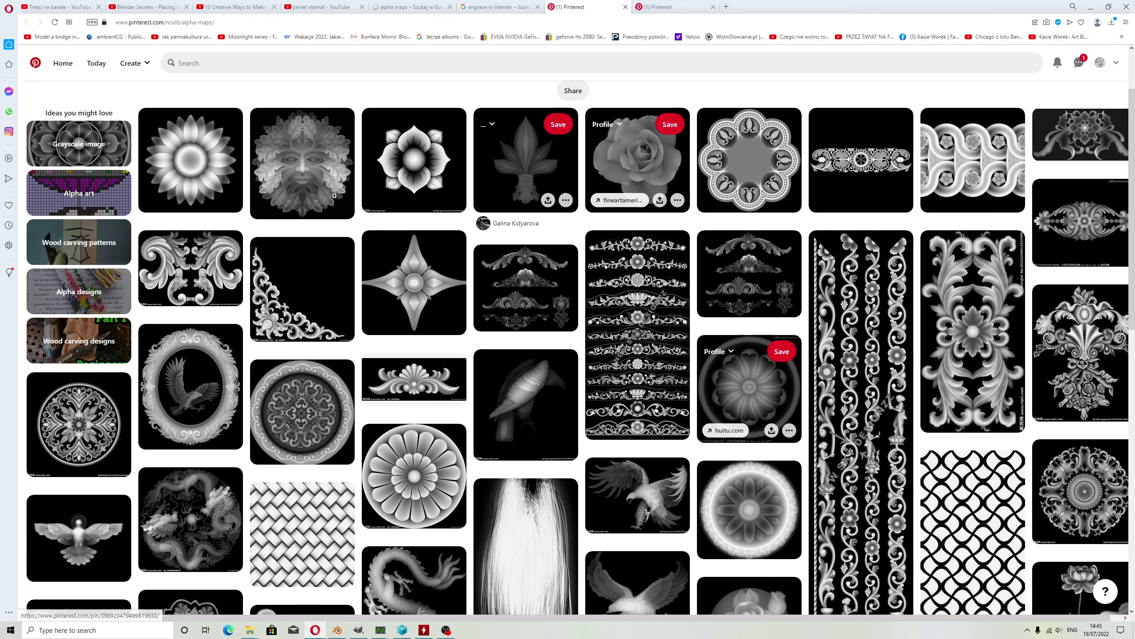
{"action": "left_click", "coordinate": [687, 12]}
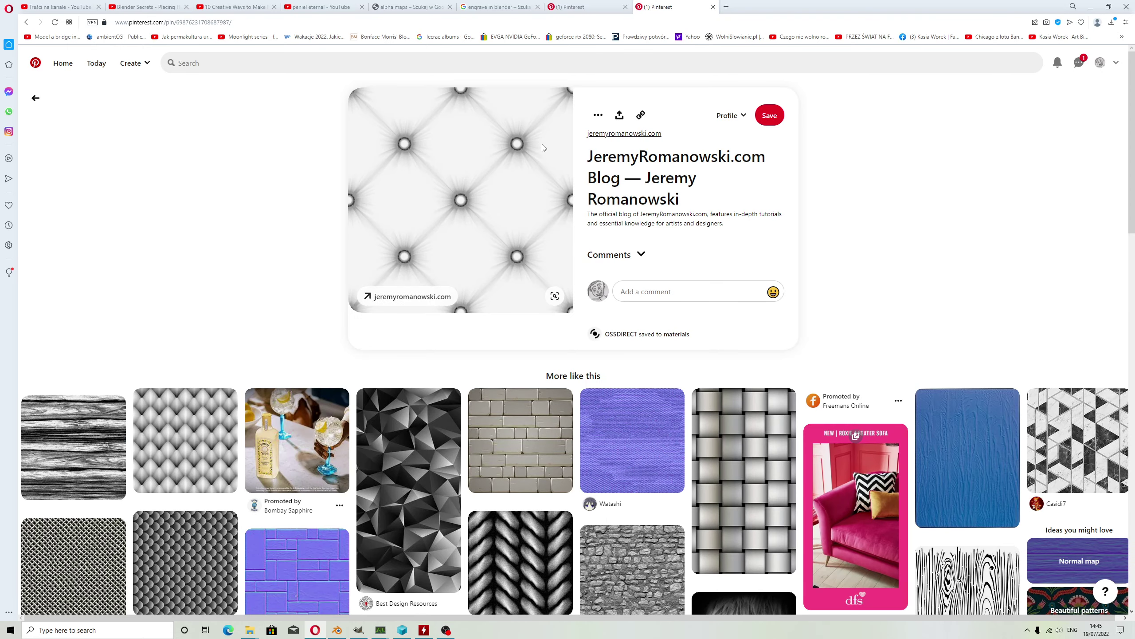
{"action": "scroll", "coordinate": [496, 167], "scroll_direction": "down", "scroll_amount": 3}
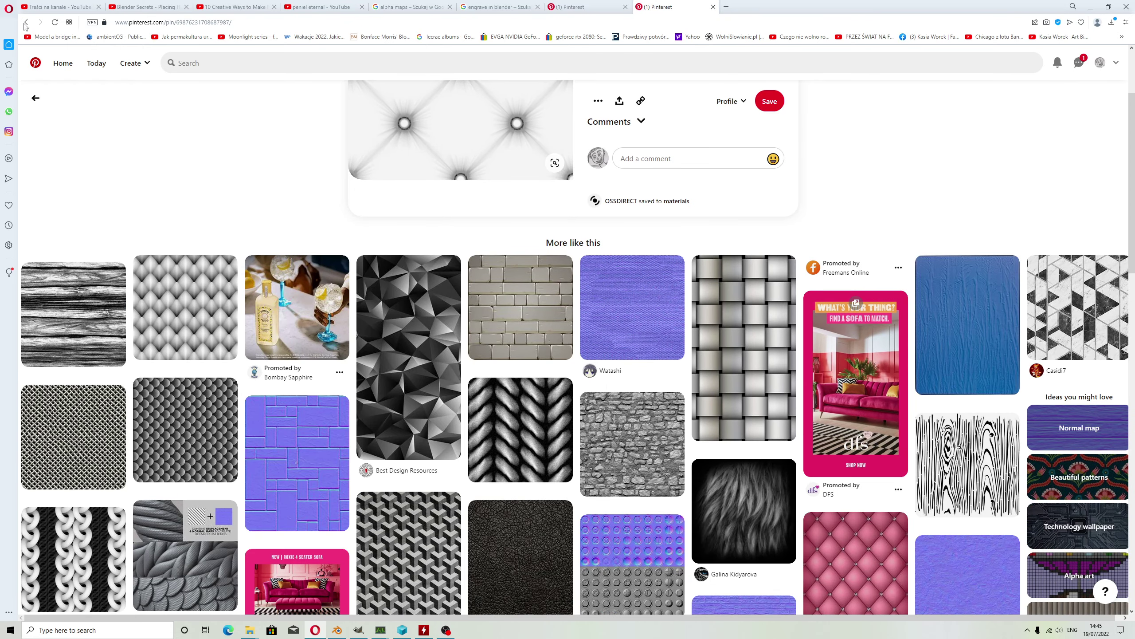
- Return to the Pinterest tile texture results and refine the search to "alpha map tile hd texture"
{"action": "left_click", "coordinate": [26, 23]}
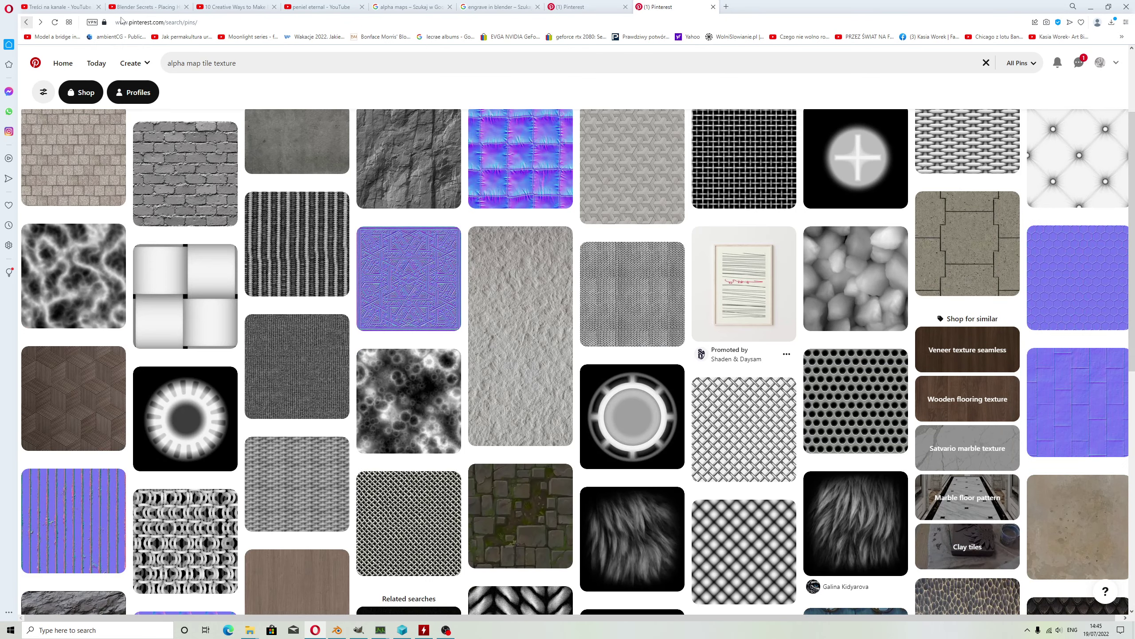
{"action": "scroll", "coordinate": [253, 105], "scroll_direction": "up", "scroll_amount": 3}
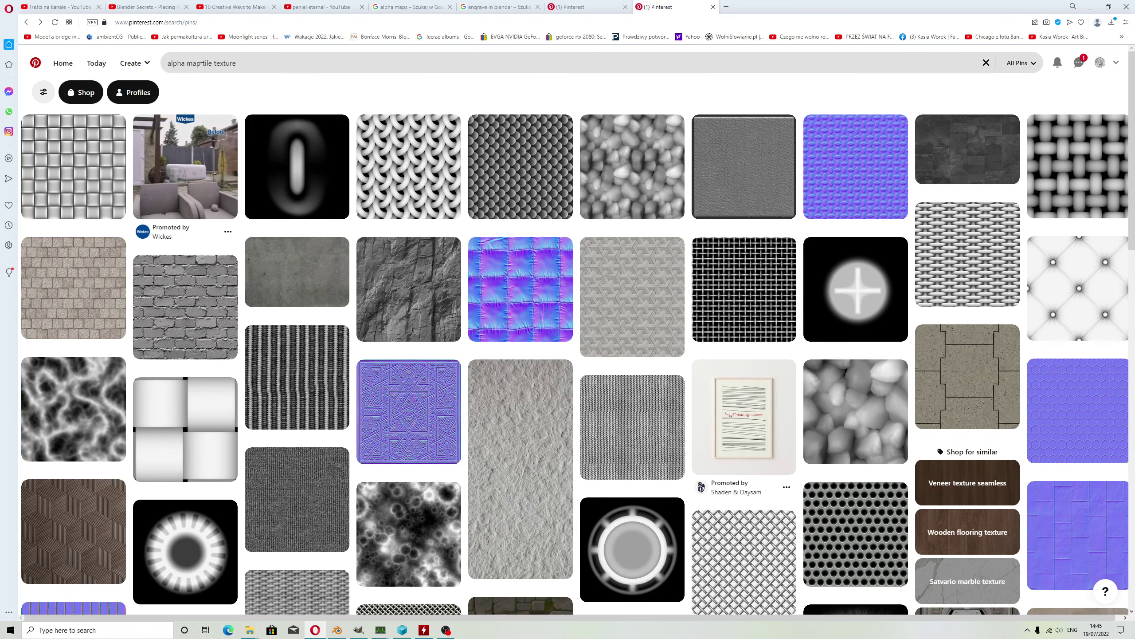
{"action": "left_click", "coordinate": [201, 65]}
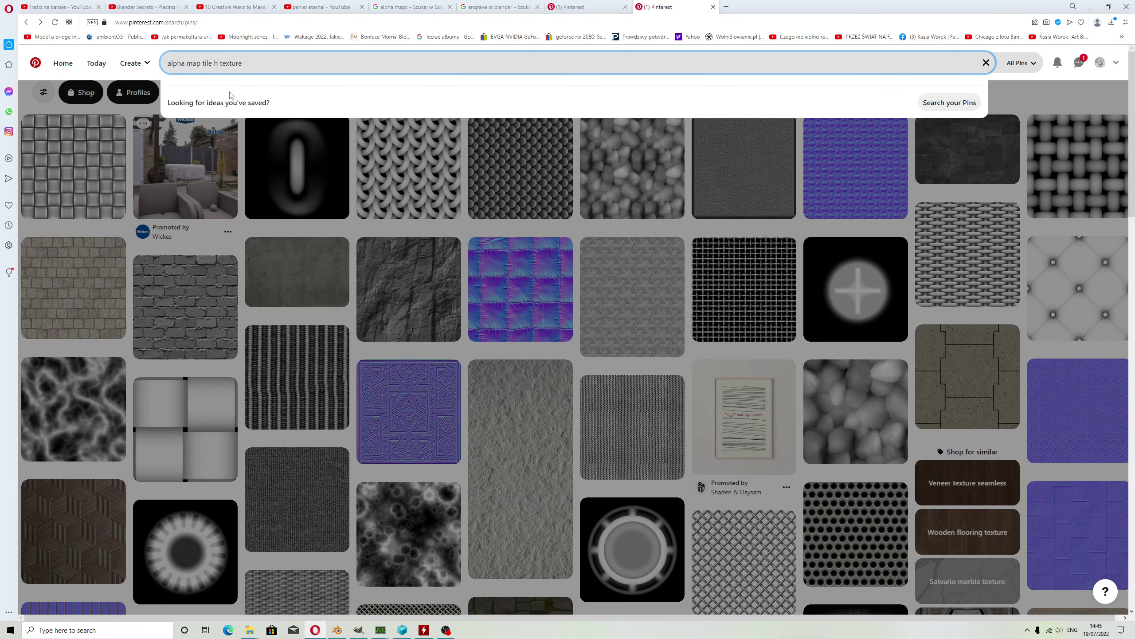
{"action": "type", "text": "hd"}
{"action": "key", "text": "Return"}
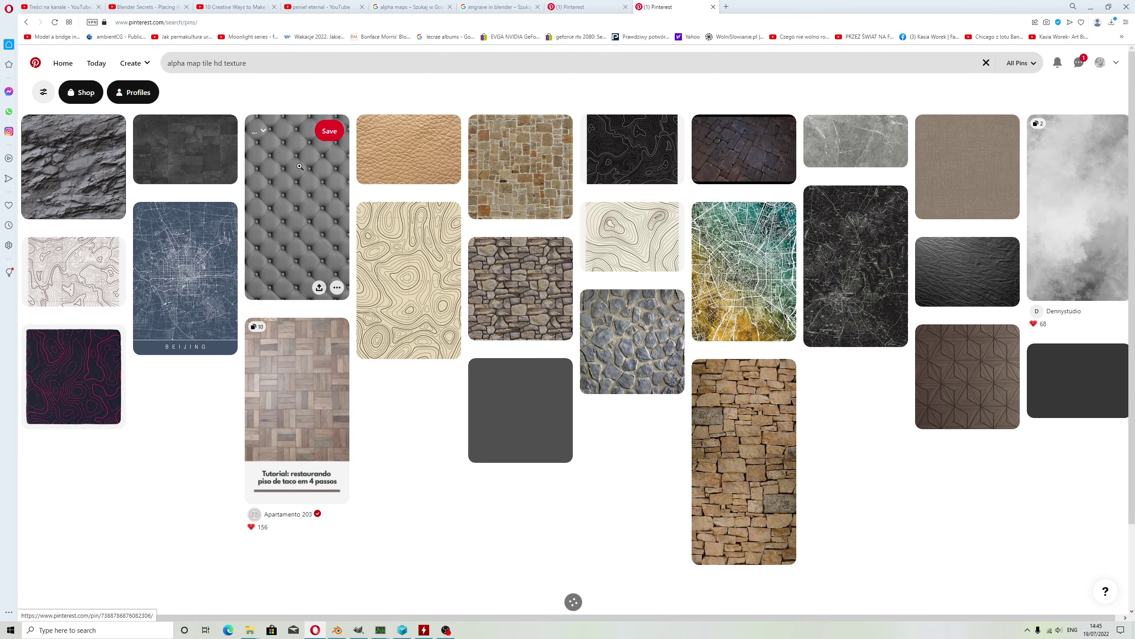
- Open the grey tufted leather pin from the search results and download its image
{"action": "left_click", "coordinate": [299, 166]}
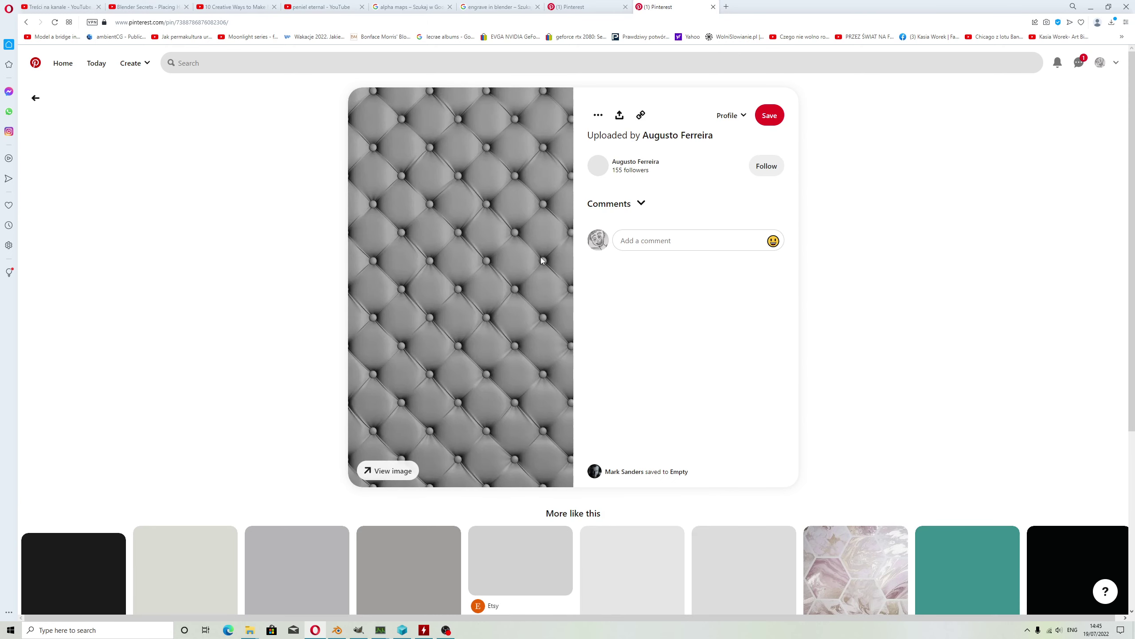
{"action": "left_click", "coordinate": [600, 117]}
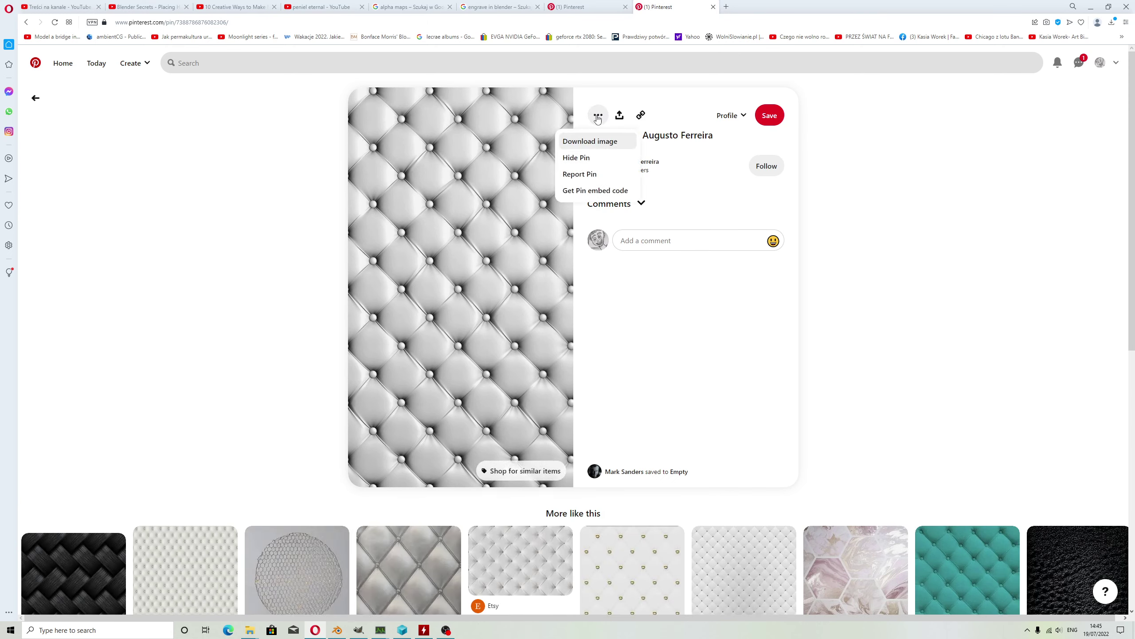
{"action": "left_click", "coordinate": [597, 142]}
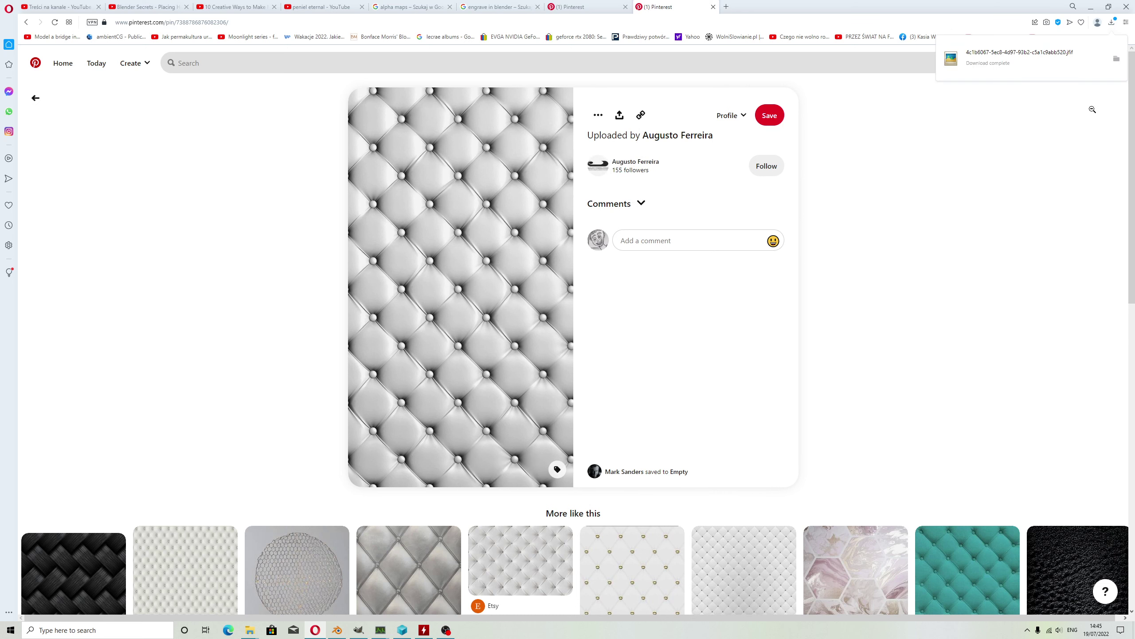
- Show the downloaded tufted image in its folder, change its extension to .tiff and check it in the photo viewer
{"action": "left_click", "coordinate": [1118, 63]}
{"action": "double_click", "coordinate": [720, 115]}
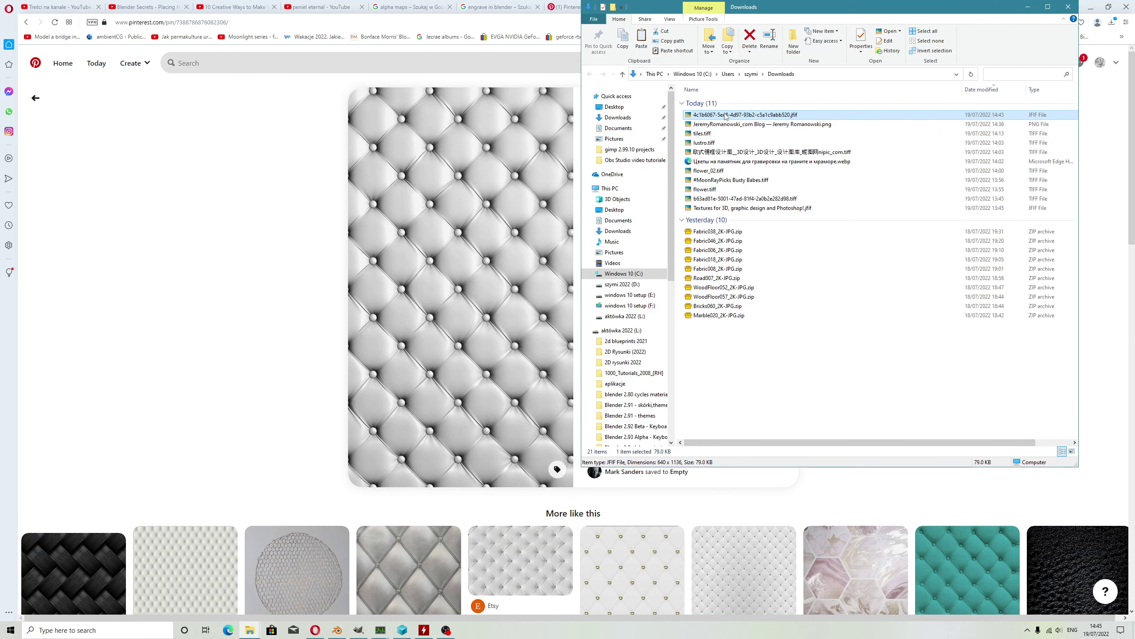
{"action": "left_click", "coordinate": [683, 183]}
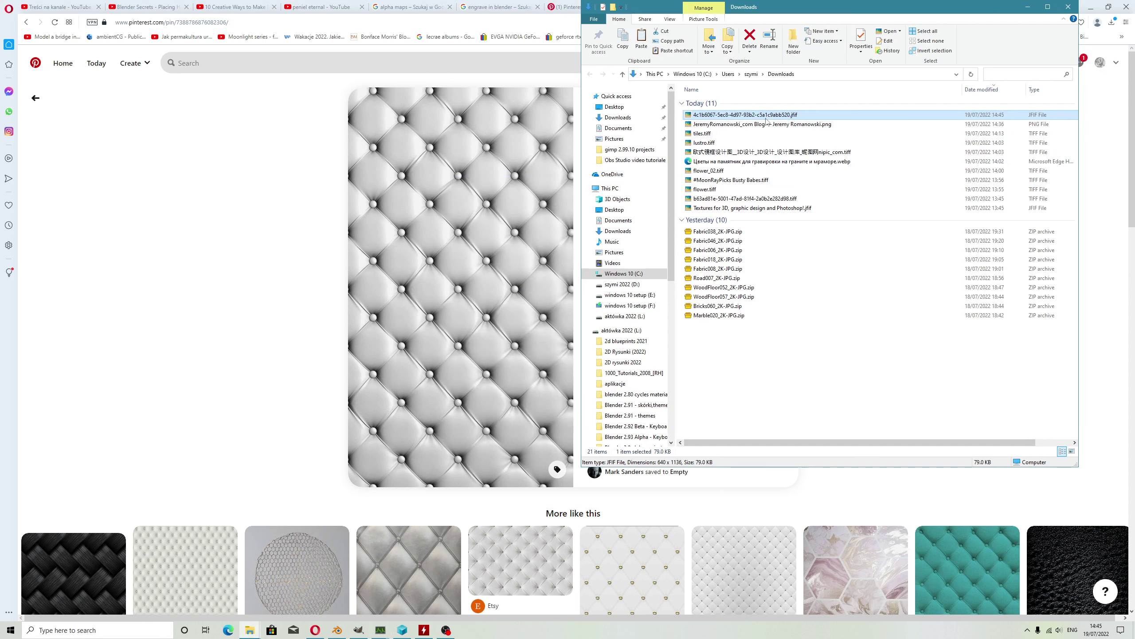
{"action": "left_click", "coordinate": [790, 115]}
{"action": "left_click", "coordinate": [796, 115]}
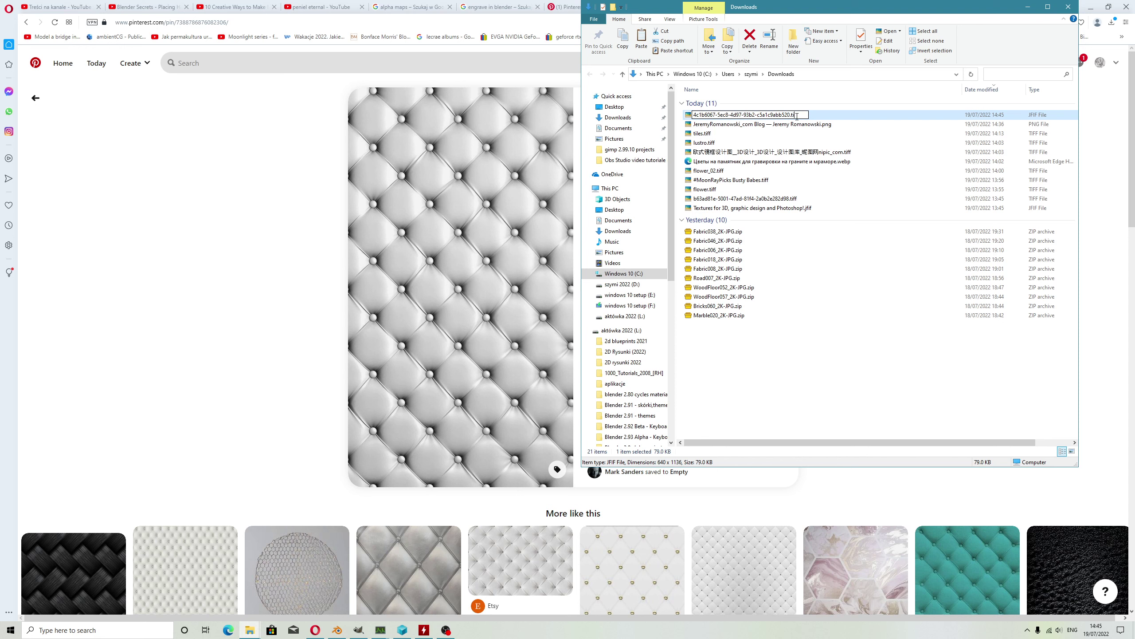
{"action": "key", "text": "Return"}
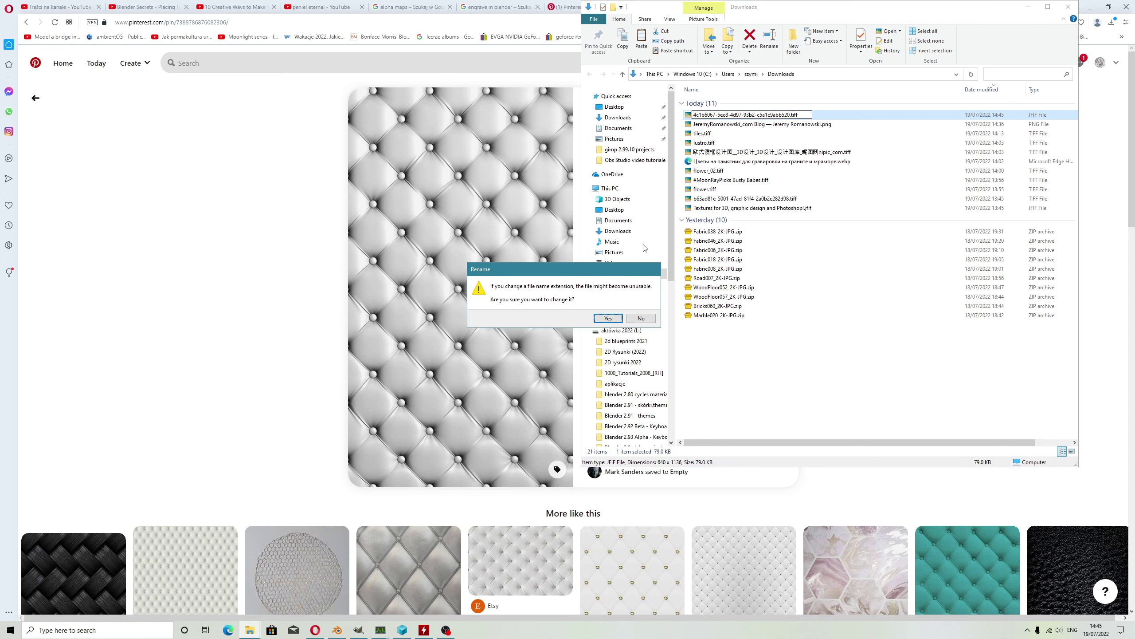
{"action": "left_click", "coordinate": [608, 318]}
{"action": "double_click", "coordinate": [761, 116]}
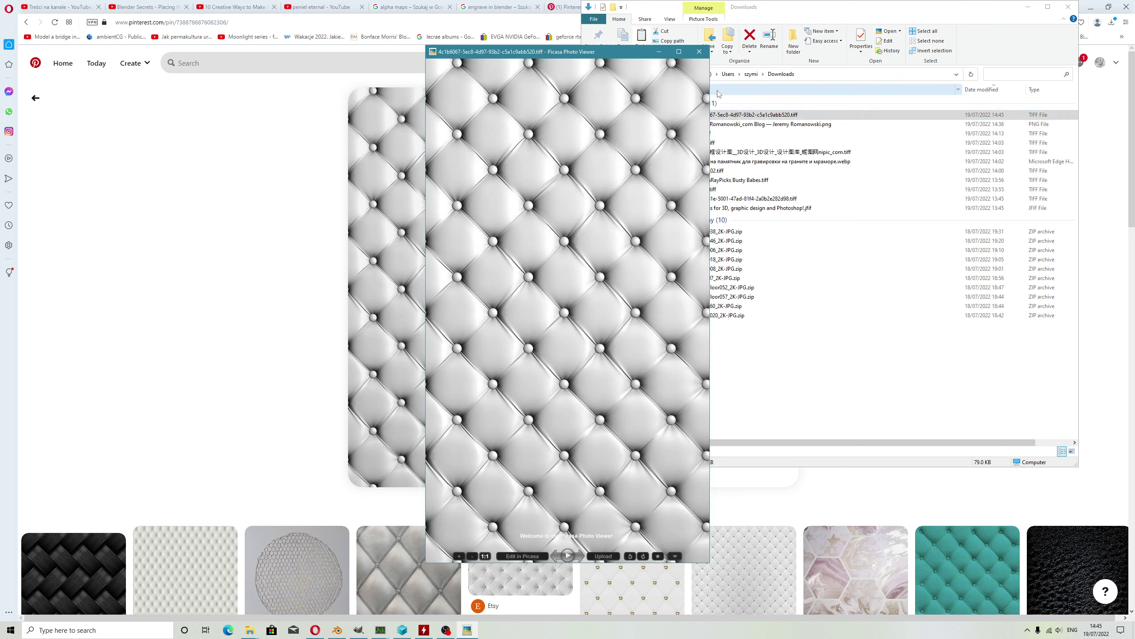
{"action": "key", "text": "Escape"}
- Copy the tufted TIFF image from Downloads into the gimp 2.99.10 projects folder using the Explorer copy option
{"action": "right_click", "coordinate": [769, 115]}
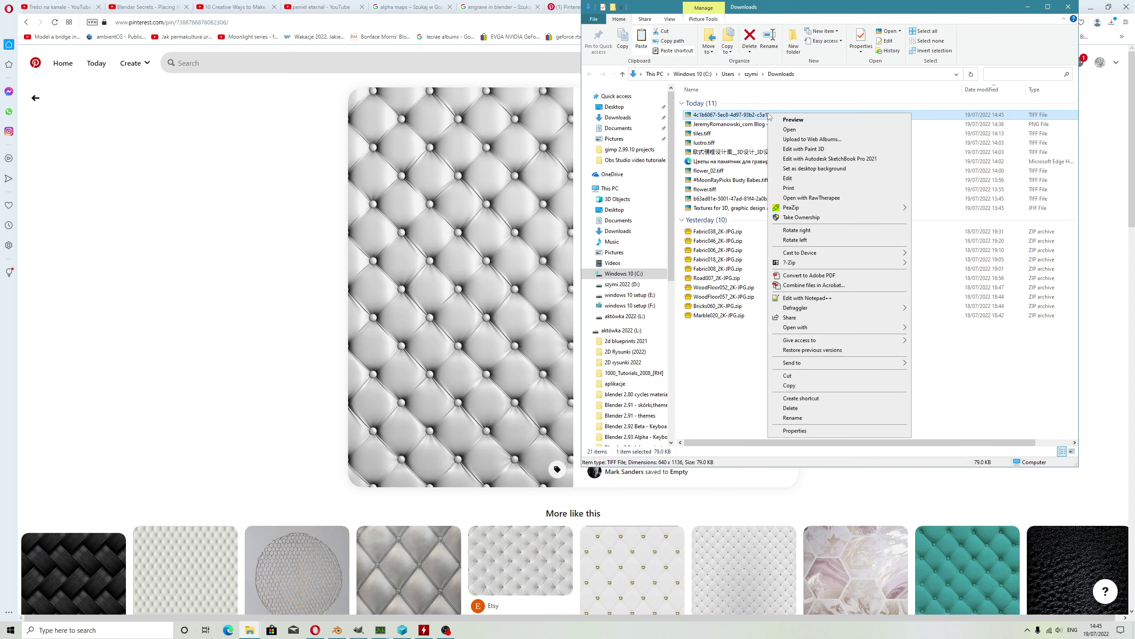
{"action": "left_click", "coordinate": [790, 385]}
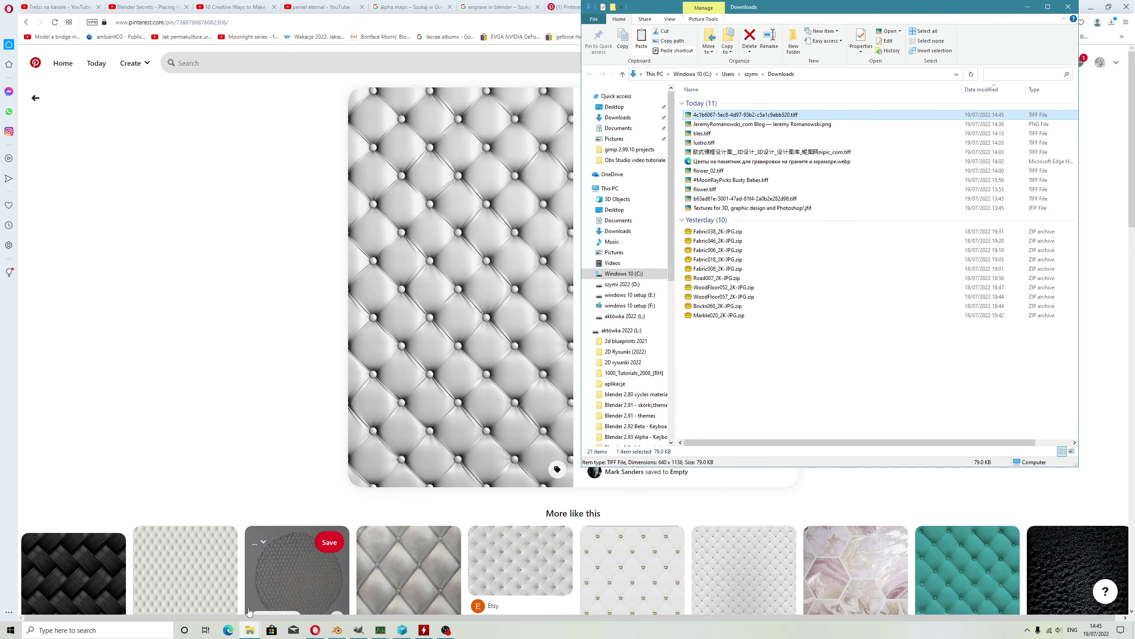
{"action": "left_click", "coordinate": [252, 631]}
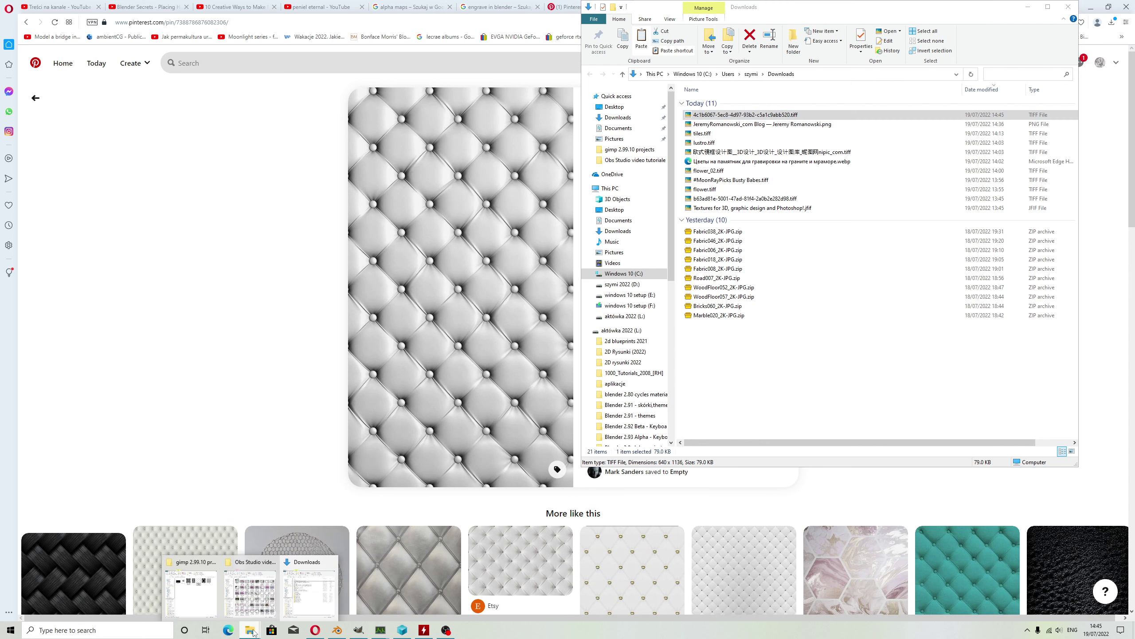
{"action": "left_click", "coordinate": [207, 607]}
{"action": "right_click", "coordinate": [822, 327]}
{"action": "left_click", "coordinate": [849, 408]}
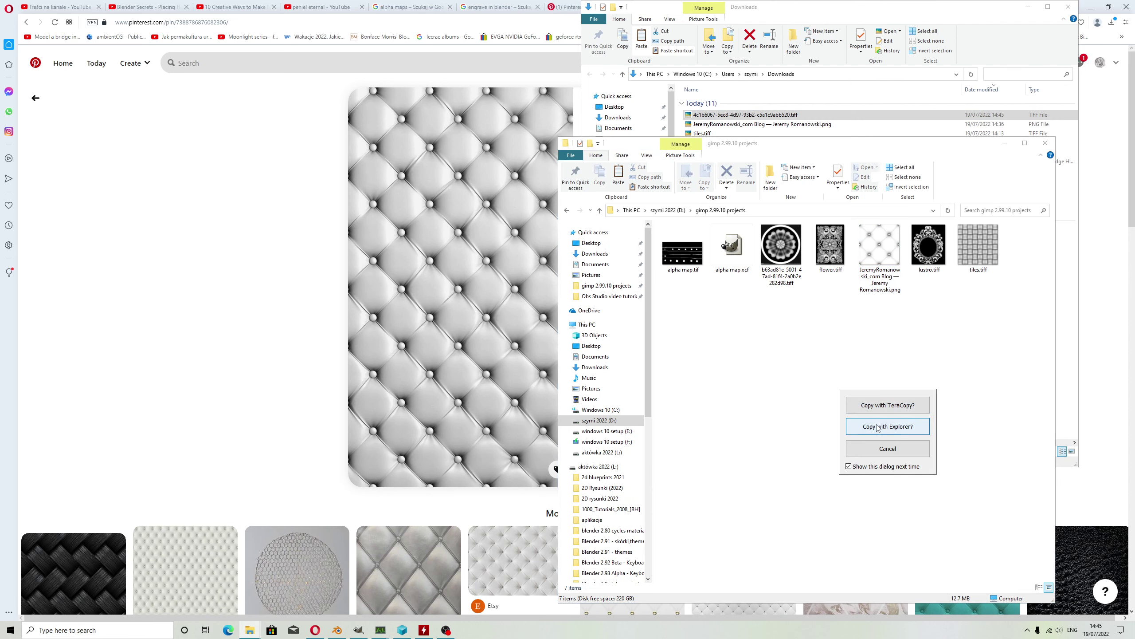
{"action": "left_click", "coordinate": [877, 426]}
- Rename the copied tufted image to sofa_alpha.tiff and check it in the photo viewer
{"action": "left_click", "coordinate": [683, 282]}
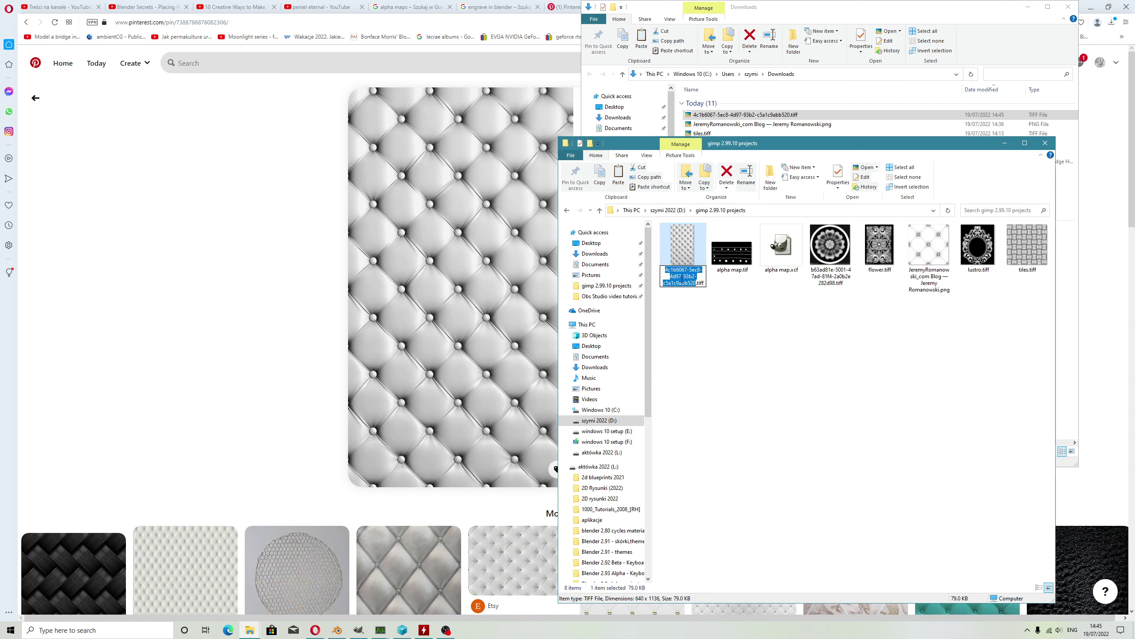
{"action": "type", "text": "s"}
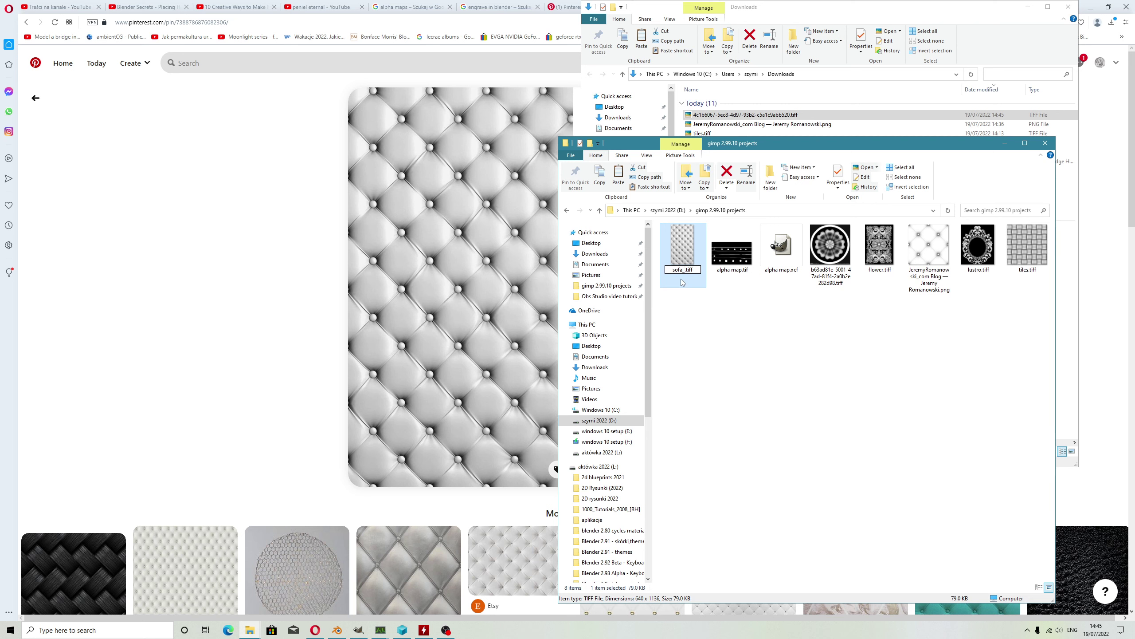
{"action": "type", "text": "ofa_alpha"}
{"action": "key", "text": "Return"}
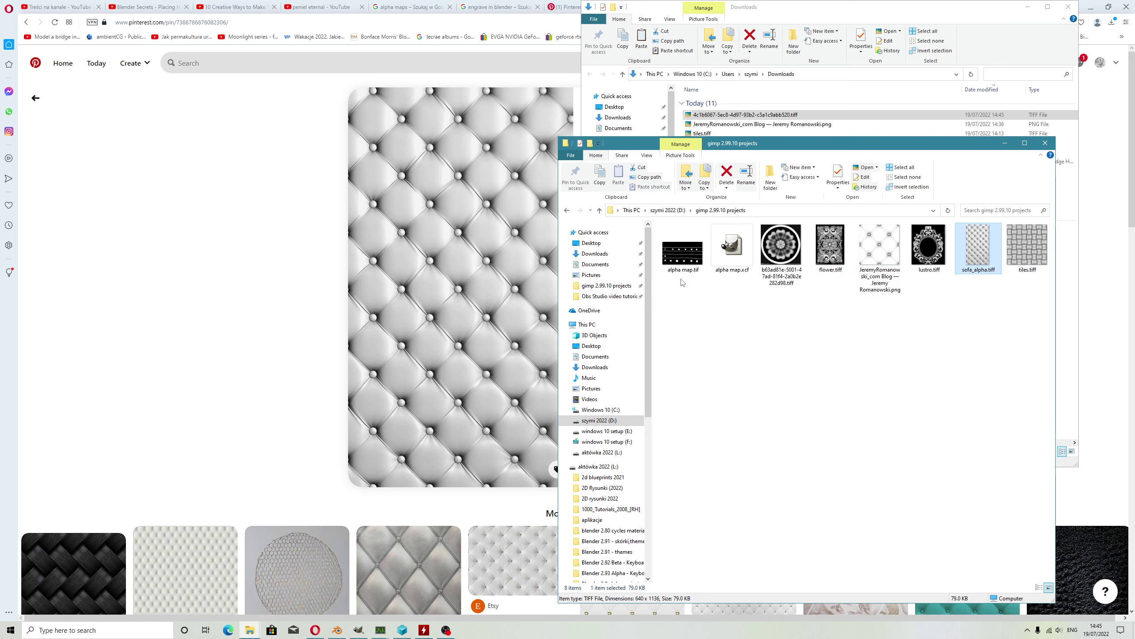
{"action": "double_click", "coordinate": [987, 254]}
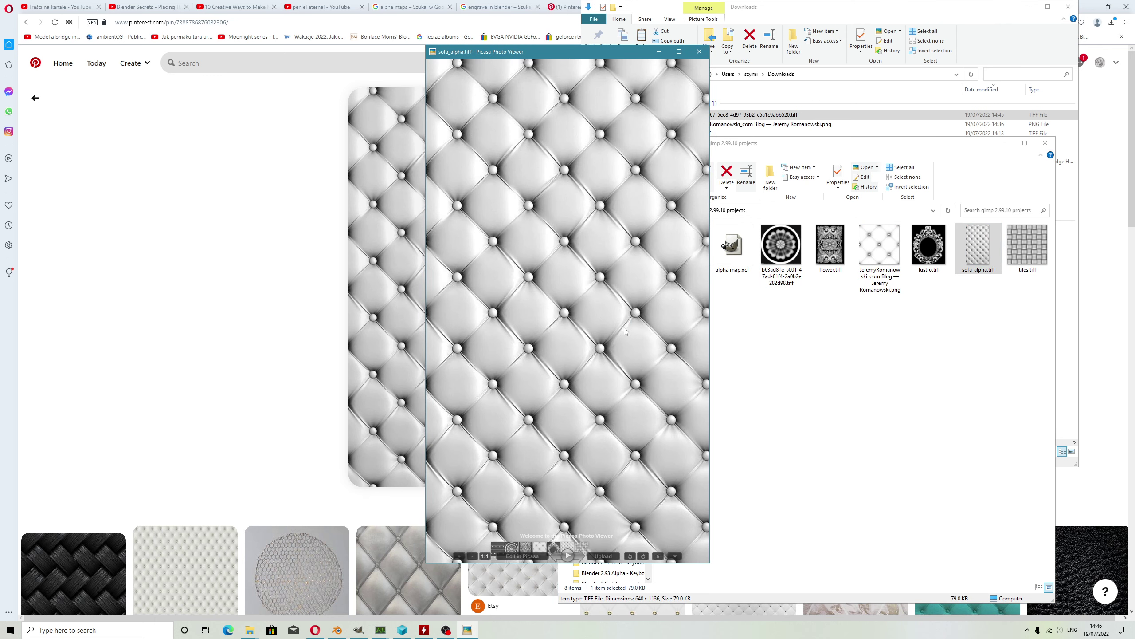
{"action": "left_click", "coordinate": [700, 52]}
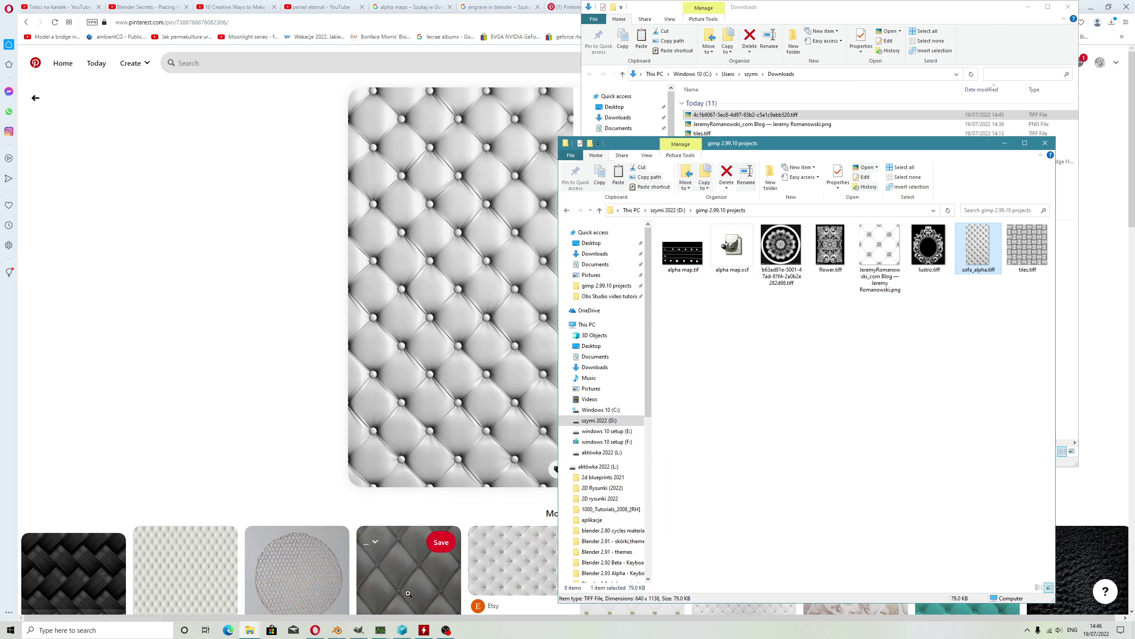
- Switch to Blender, put the plane in Sculpt Mode and undo the button texture stamp
{"action": "left_click", "coordinate": [338, 631]}
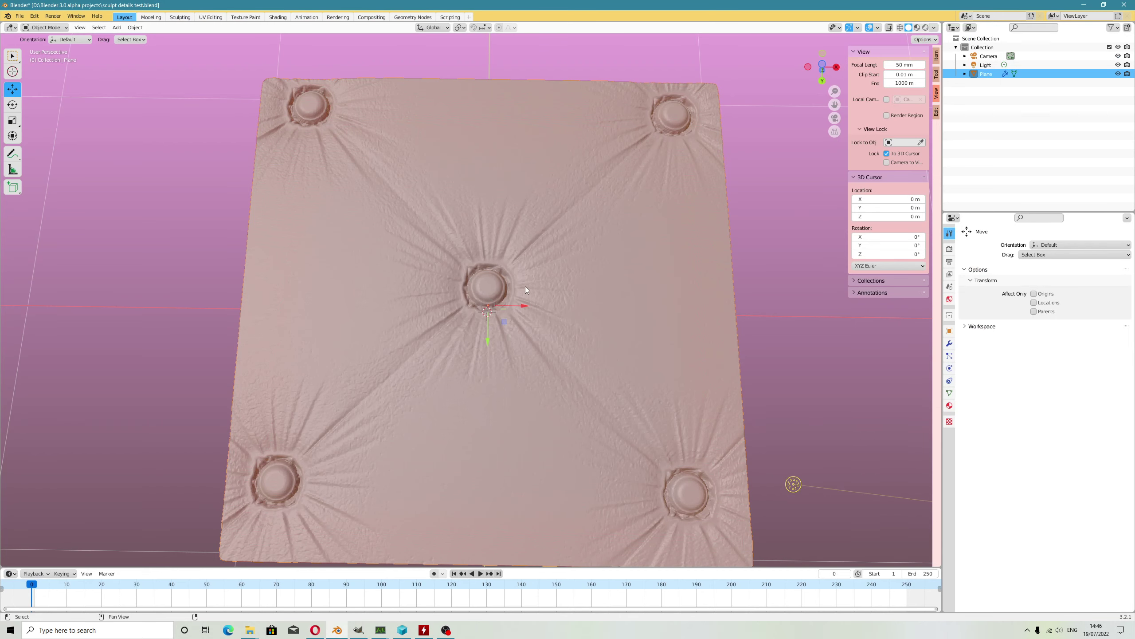
{"action": "scroll", "coordinate": [550, 351], "scroll_direction": "down", "scroll_amount": 2}
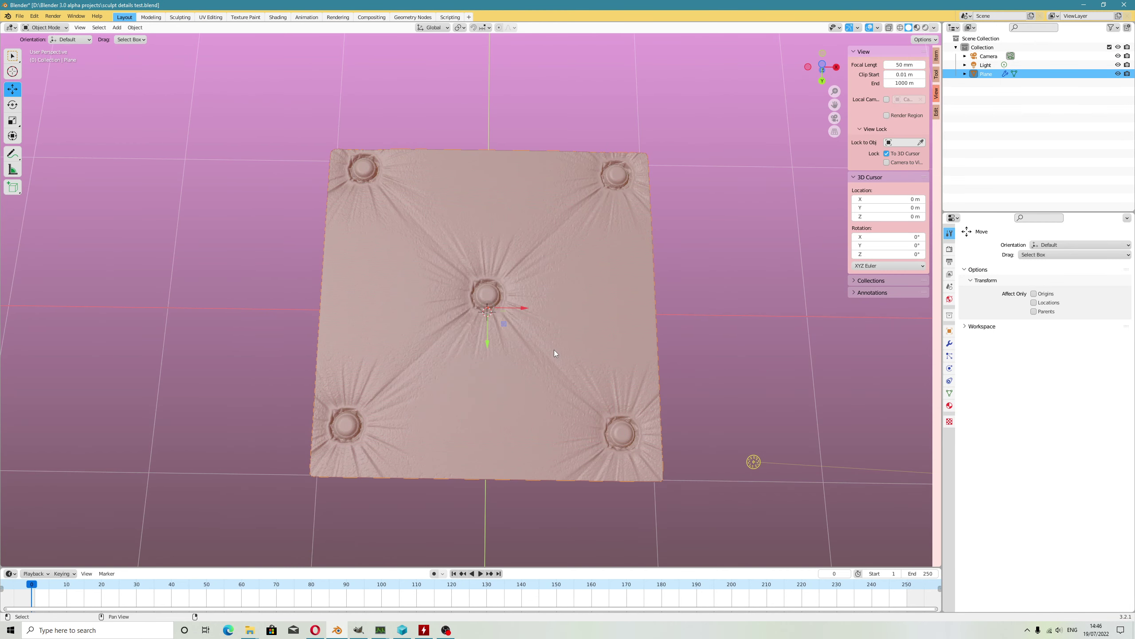
{"action": "key", "text": "alt+a"}
{"action": "left_click", "coordinate": [553, 350]}
{"action": "key", "text": "ctrl+Tab"}
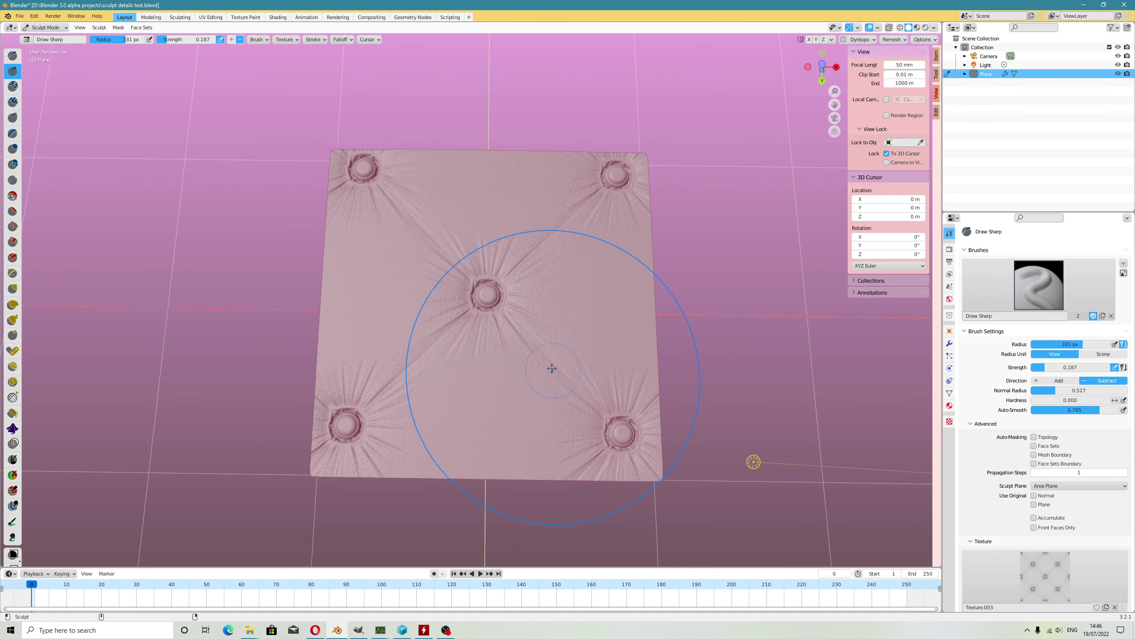
{"action": "key", "text": "ctrl+z"}
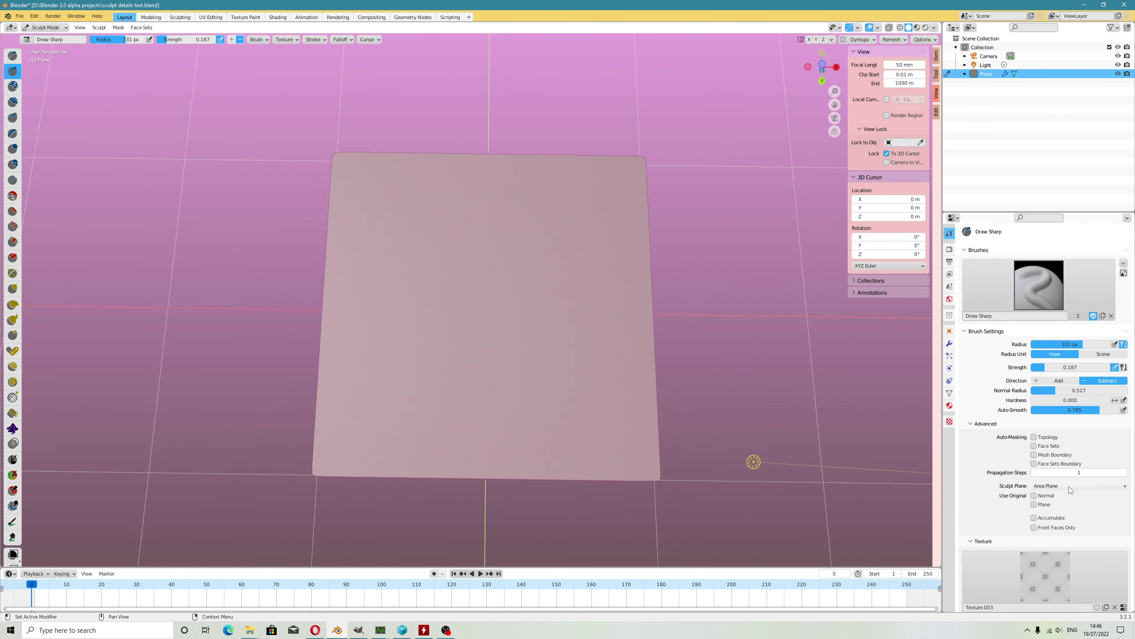
- Replace the Draw Sharp brush's texture with a new image texture loaded from sofa_alpha.tiff in the gimp 2.99.10 projects folder
{"action": "scroll", "coordinate": [1082, 500], "scroll_direction": "down", "scroll_amount": 2}
{"action": "left_click", "coordinate": [1124, 572]}
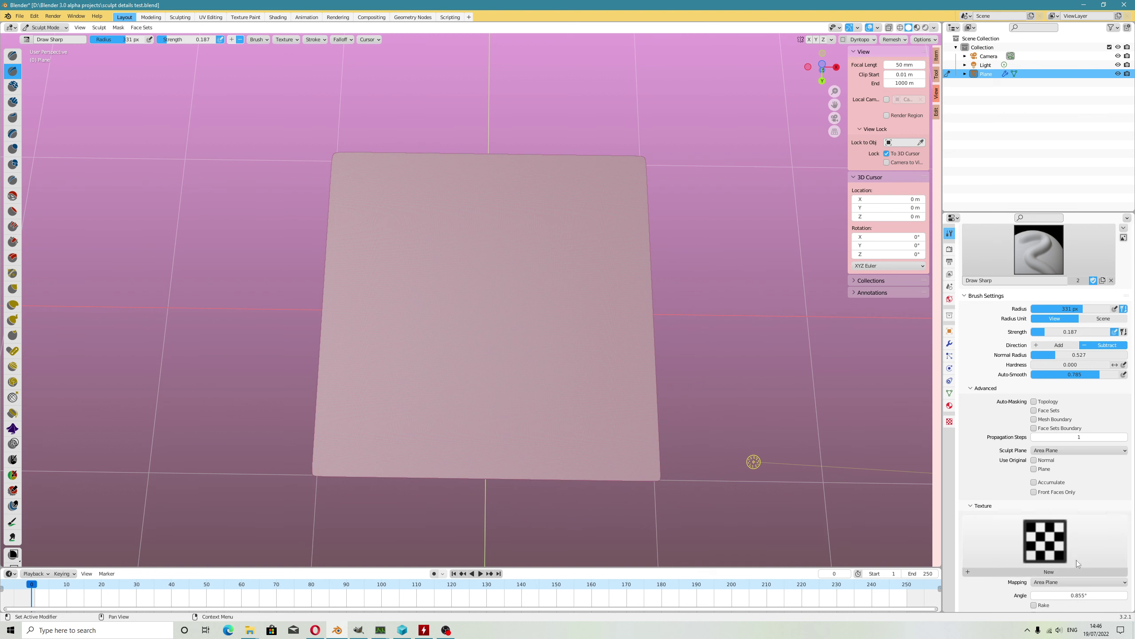
{"action": "left_click", "coordinate": [1123, 573]}
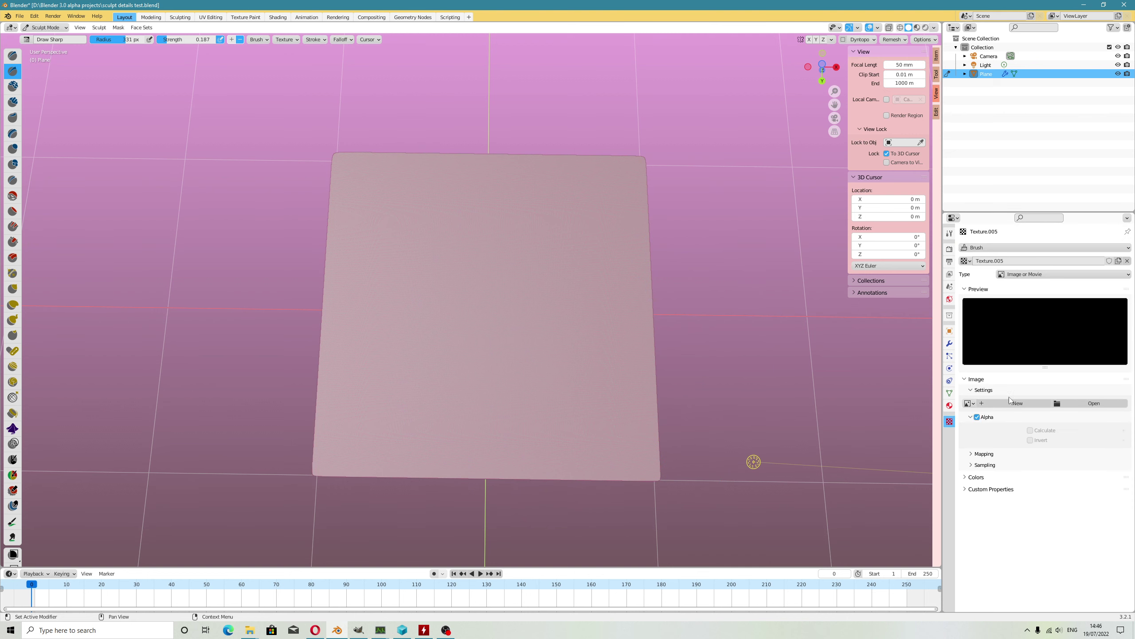
{"action": "left_click", "coordinate": [1086, 403]}
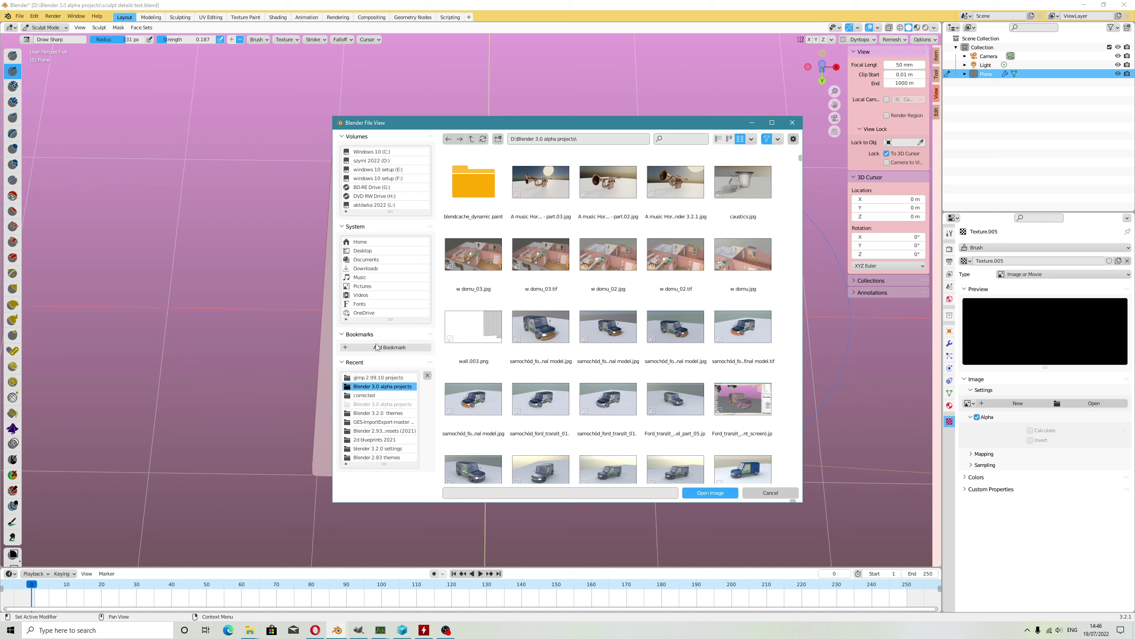
{"action": "left_click", "coordinate": [380, 377]}
{"action": "left_click", "coordinate": [490, 201]}
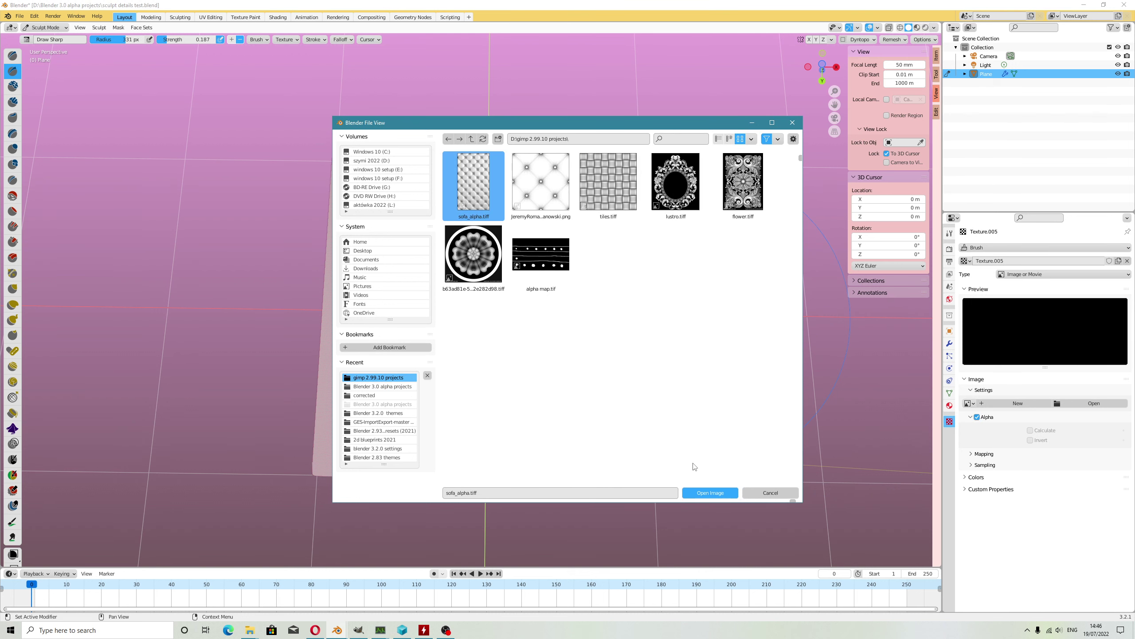
{"action": "left_click", "coordinate": [698, 494]}
{"action": "scroll", "coordinate": [512, 329], "scroll_direction": "down", "scroll_amount": 2}
{"action": "scroll", "coordinate": [500, 322], "scroll_direction": "up", "scroll_amount": 2}
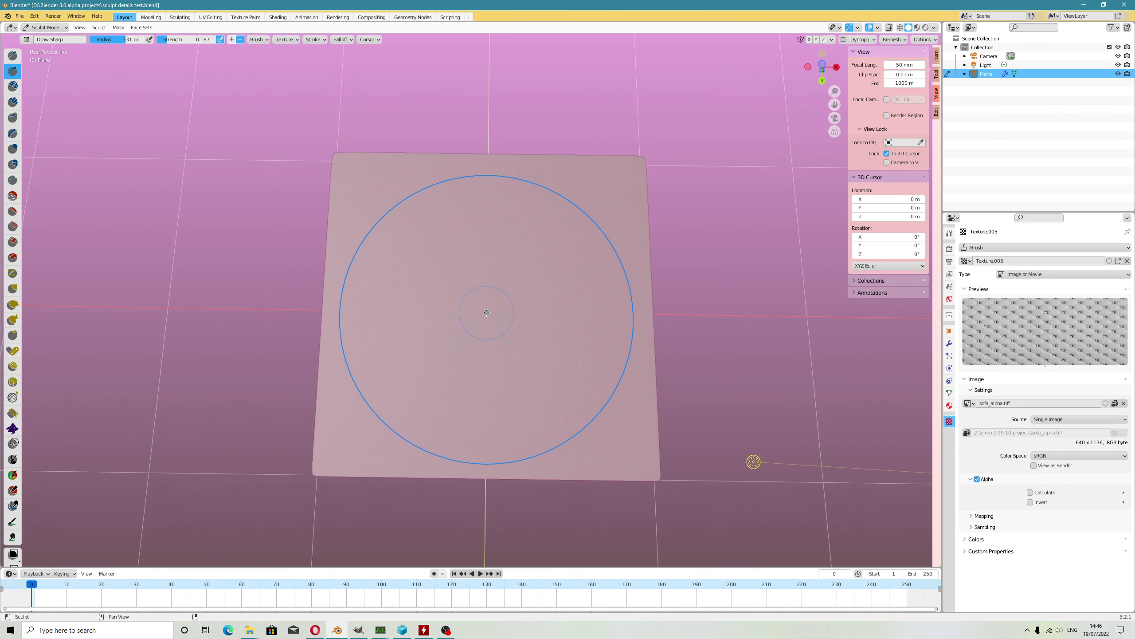
- Stamp the tufted sofa texture once at the plane's centre and inspect the relief from several angles
{"action": "left_click", "coordinate": [487, 319]}
{"action": "middle_click_drag", "start_coordinate": [583, 380], "coordinate": [646, 380]}
{"action": "scroll", "coordinate": [646, 380], "scroll_direction": "up", "scroll_amount": 5}
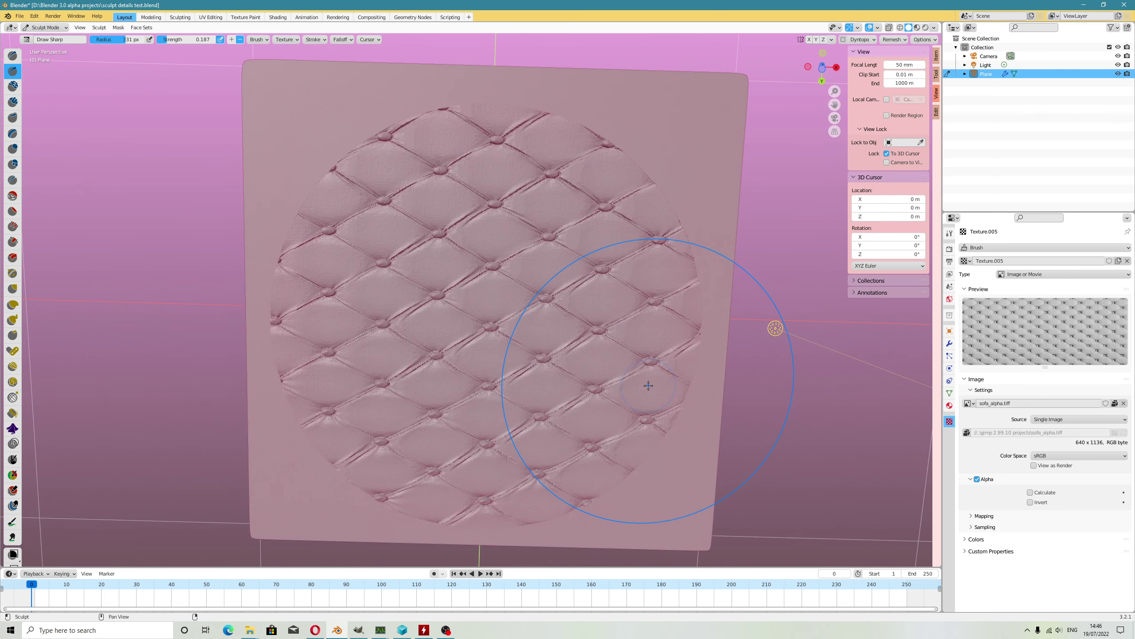
{"action": "scroll", "coordinate": [646, 387], "scroll_direction": "down", "scroll_amount": 3}
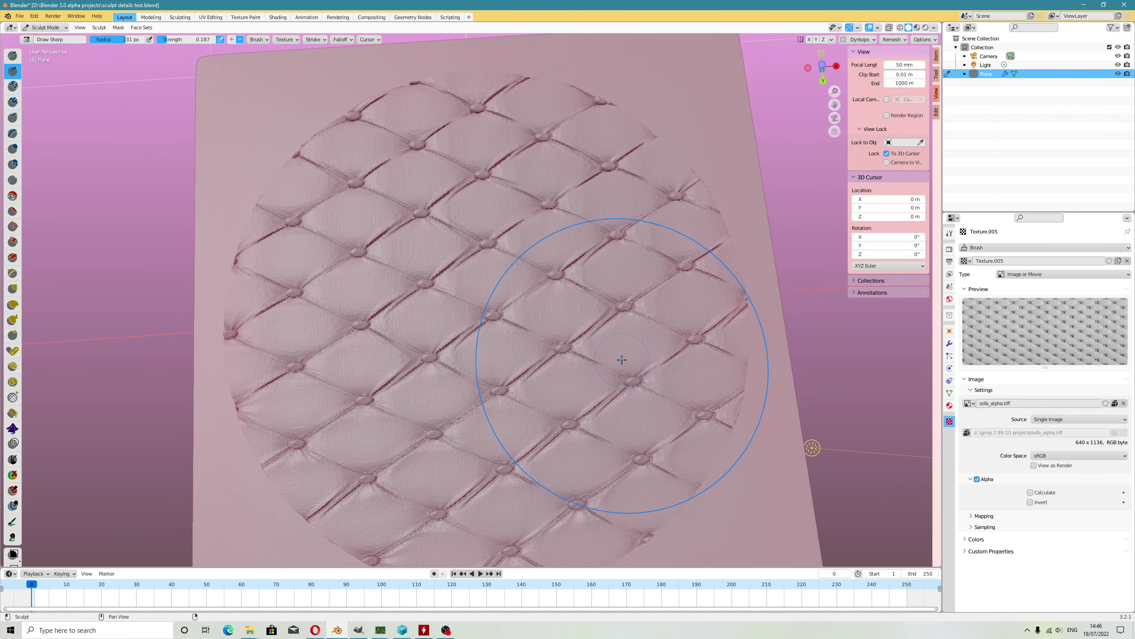
{"action": "middle_click_drag", "start_coordinate": [623, 381], "coordinate": [581, 393]}
{"action": "scroll", "coordinate": [583, 390], "scroll_direction": "up", "scroll_amount": 3}
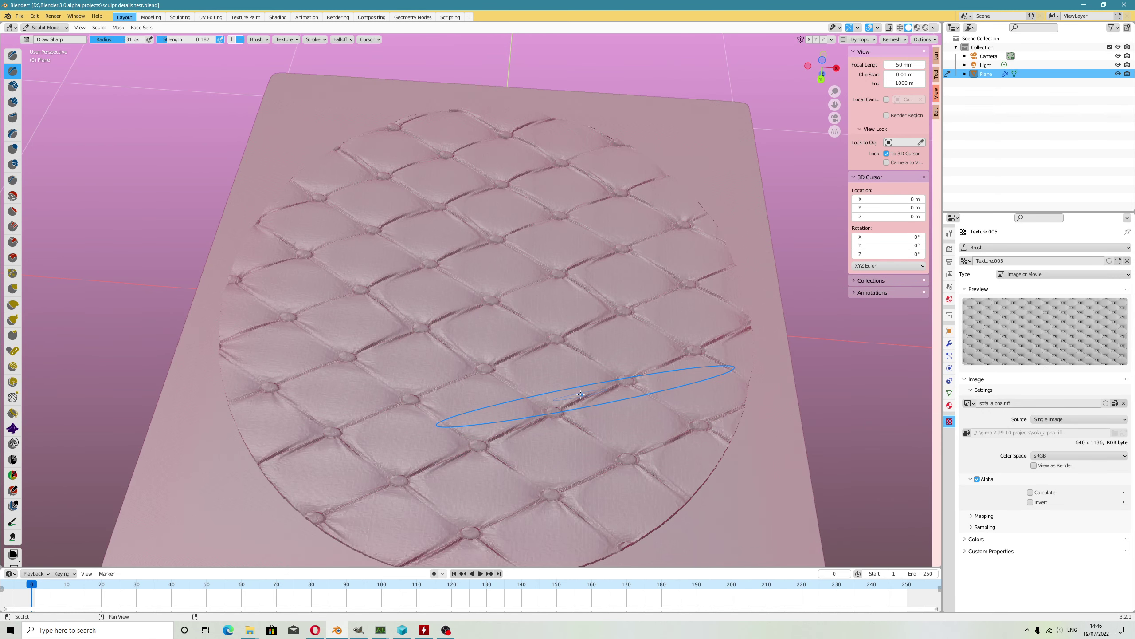
{"action": "scroll", "coordinate": [581, 389], "scroll_direction": "down", "scroll_amount": 4}
{"action": "middle_click_drag", "start_coordinate": [557, 324], "coordinate": [575, 383]}
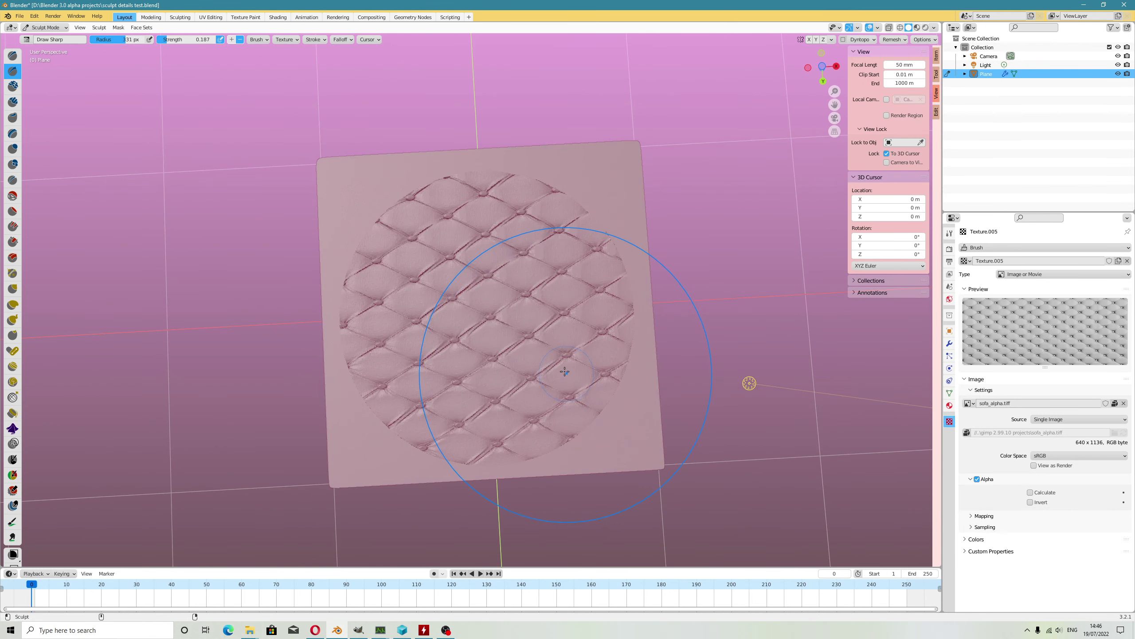
- Undo the circular stamp, stamp the sofa texture over the whole plane from farther away, and inspect the relief
{"action": "key", "text": "ctrl+z"}
{"action": "scroll", "coordinate": [545, 363], "scroll_direction": "down", "scroll_amount": 3}
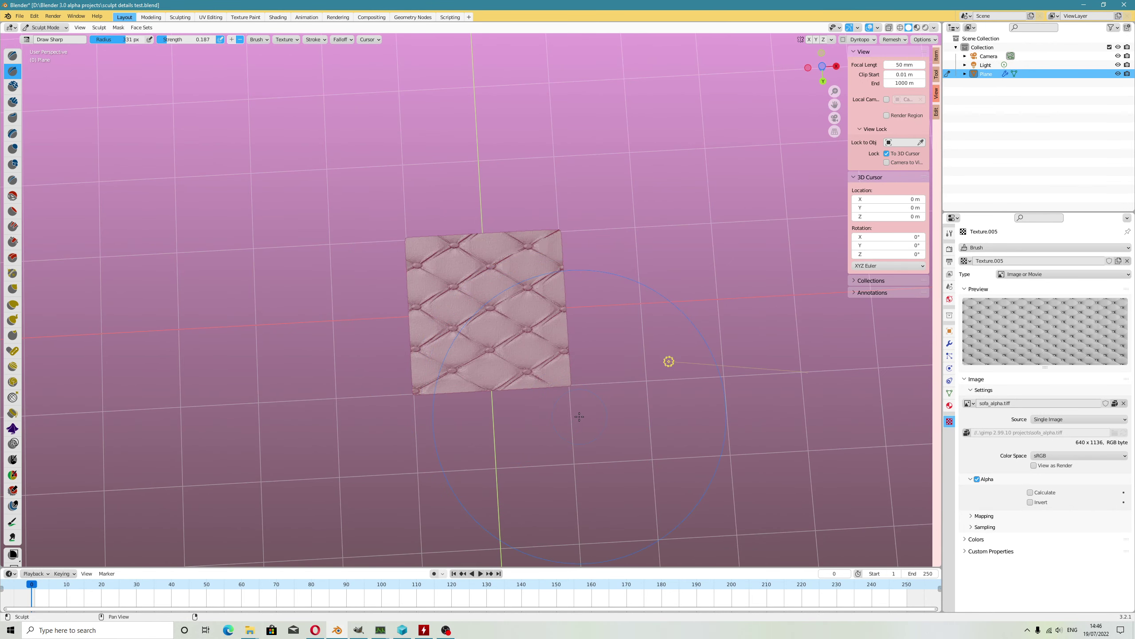
{"action": "scroll", "coordinate": [575, 423], "scroll_direction": "up", "scroll_amount": 3}
{"action": "scroll", "coordinate": [575, 423], "scroll_direction": "up", "scroll_amount": 4}
{"action": "middle_click_drag", "start_coordinate": [633, 476], "coordinate": [605, 432]}
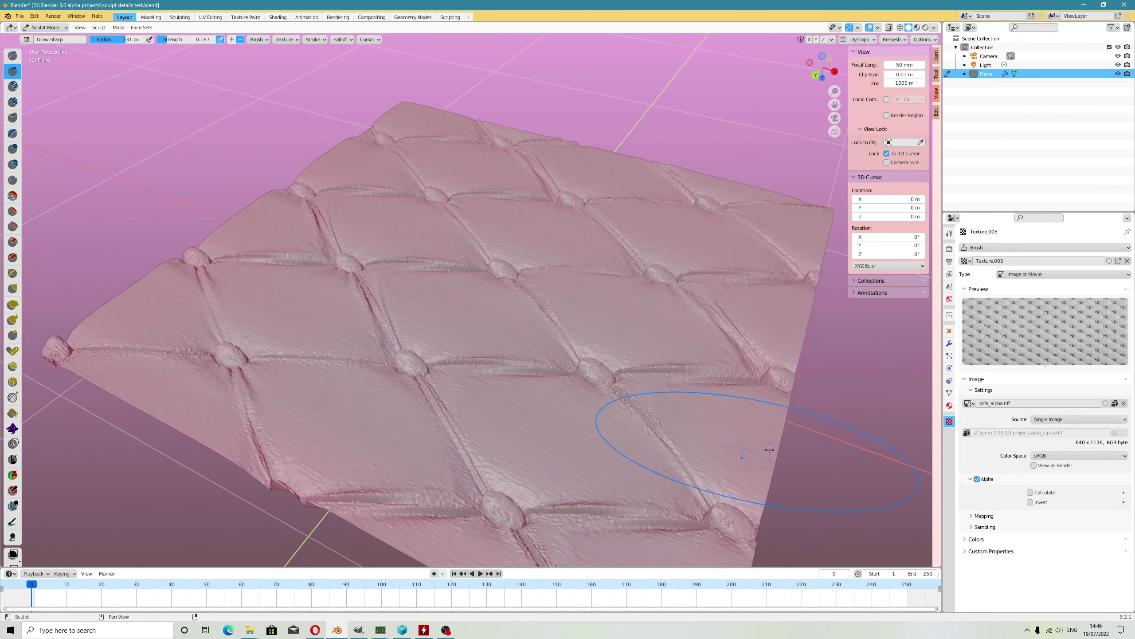
{"action": "mouse_move", "coordinate": [771, 429]}
{"action": "middle_mouse_down"}
{"action": "mouse_move", "coordinate": [789, 380]}
{"action": "mouse_move", "coordinate": [783, 397]}
{"action": "middle_mouse_up"}
{"action": "mouse_move", "coordinate": [542, 332]}
{"action": "middle_mouse_down"}
{"action": "mouse_move", "coordinate": [555, 390]}
{"action": "mouse_move", "coordinate": [515, 325]}
{"action": "mouse_move", "coordinate": [520, 312]}
{"action": "mouse_move", "coordinate": [563, 327]}
{"action": "middle_mouse_up"}
{"action": "scroll", "coordinate": [568, 322], "scroll_direction": "down", "scroll_amount": 2}
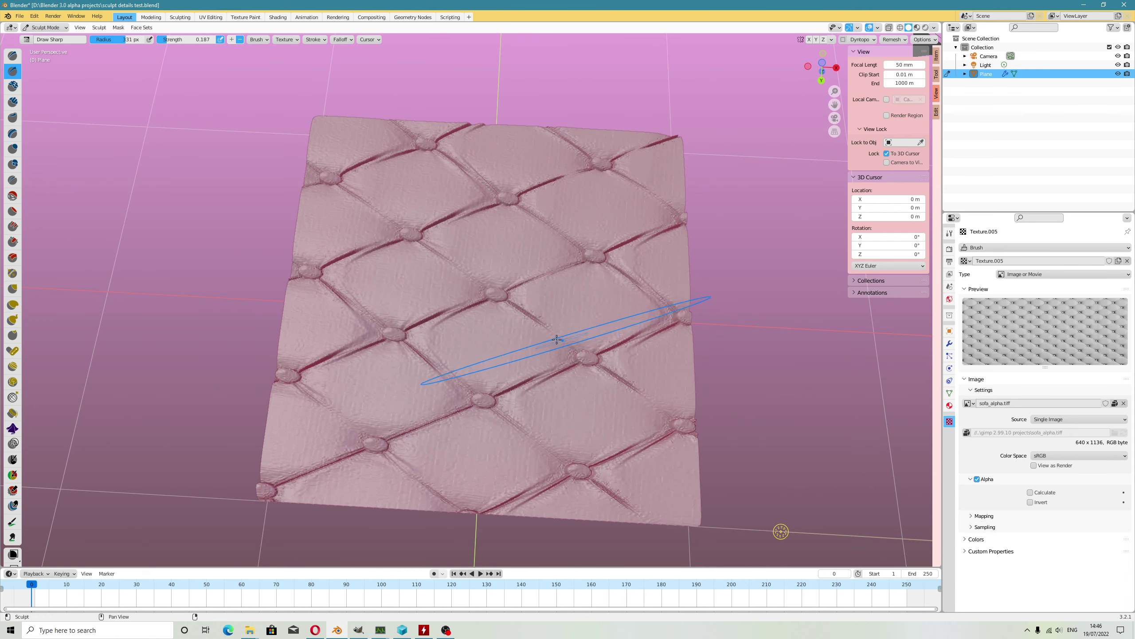
{"action": "scroll", "coordinate": [551, 315], "scroll_direction": "up", "scroll_amount": 2}
- Undo the full-plane stamp and set the brush's Normal Radius to 0.200 and Auto-Smooth to 1.000
{"action": "key", "text": "ctrl+z"}
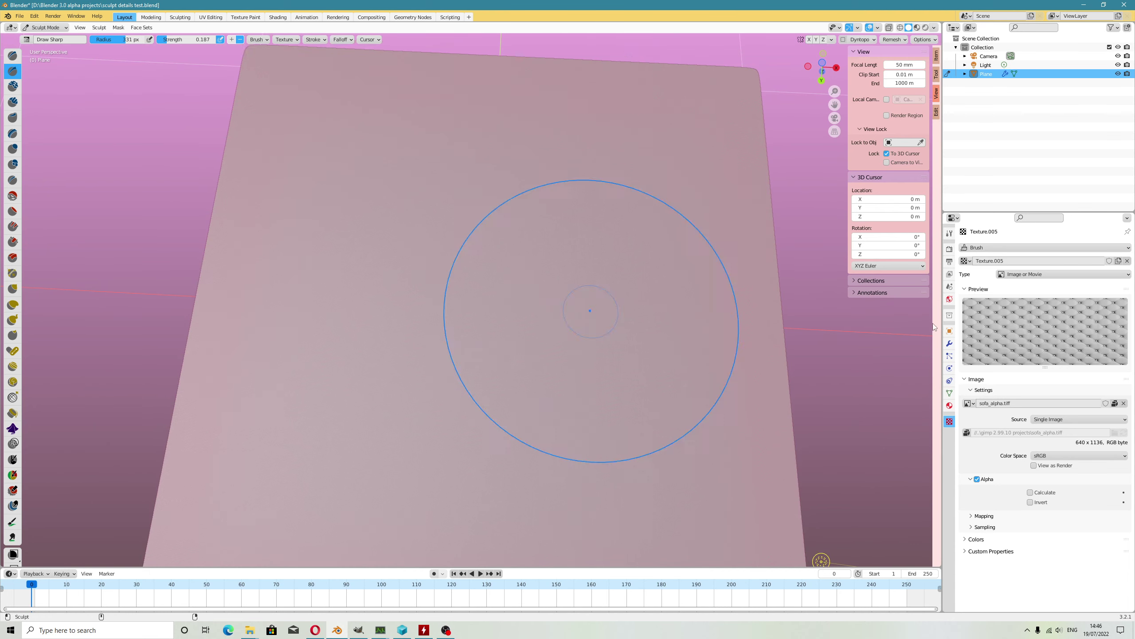
{"action": "left_click", "coordinate": [949, 234]}
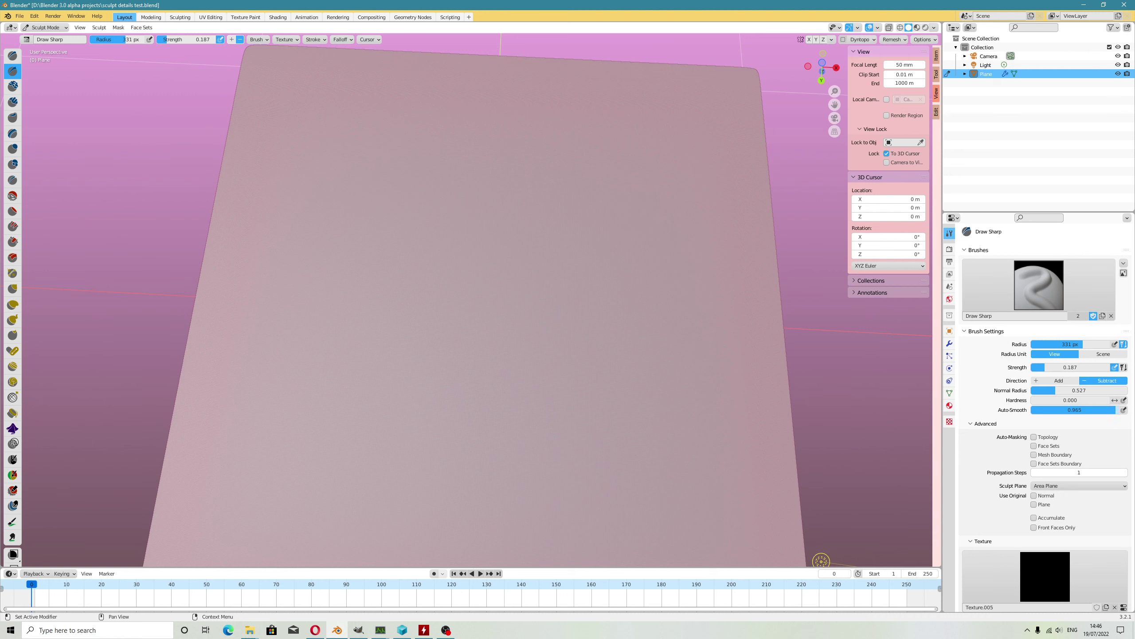
{"action": "left_click_drag", "start_coordinate": [1116, 410], "coordinate": [1065, 390]}
- Stamp the sofa texture across the whole plane with the smoother brush settings and inspect the padding up close
{"action": "scroll", "coordinate": [450, 342], "scroll_direction": "down", "scroll_amount": 6}
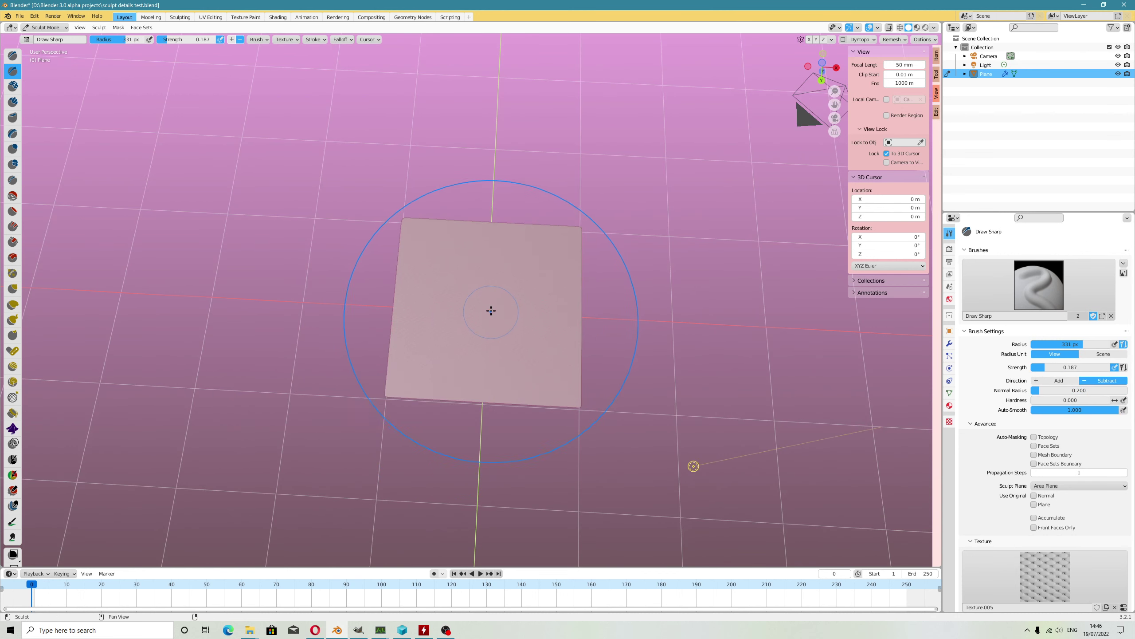
{"action": "left_click", "coordinate": [527, 369]}
{"action": "scroll", "coordinate": [545, 393], "scroll_direction": "up", "scroll_amount": 6}
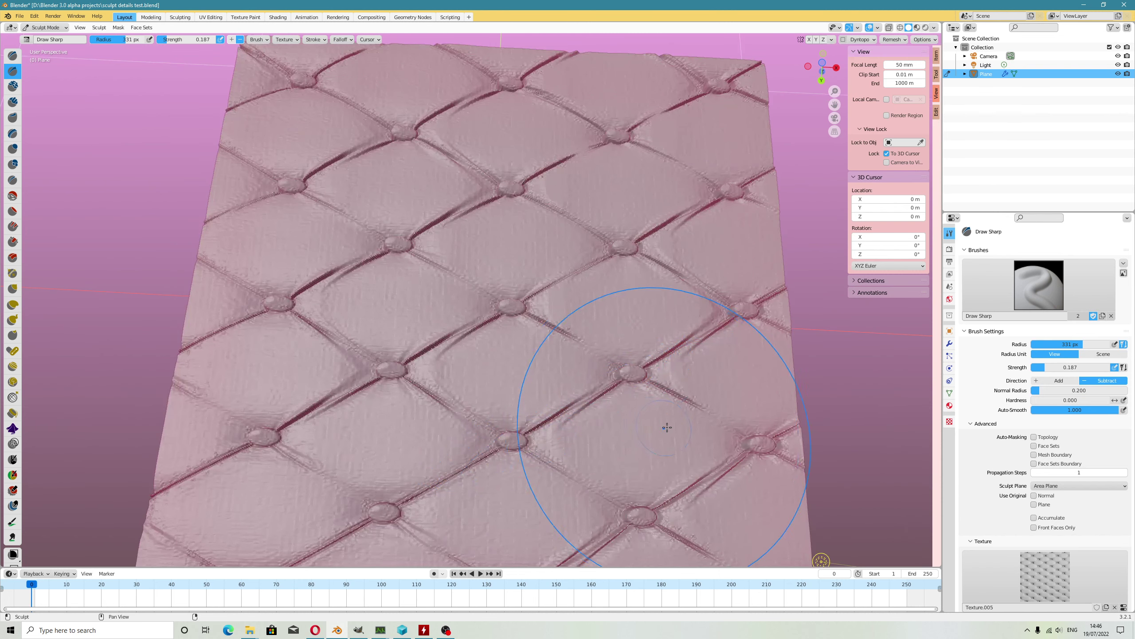
{"action": "mouse_move", "coordinate": [667, 427]}
{"action": "middle_mouse_down"}
{"action": "mouse_move", "coordinate": [628, 444]}
{"action": "mouse_move", "coordinate": [683, 402]}
{"action": "mouse_move", "coordinate": [665, 309]}
{"action": "middle_mouse_up"}
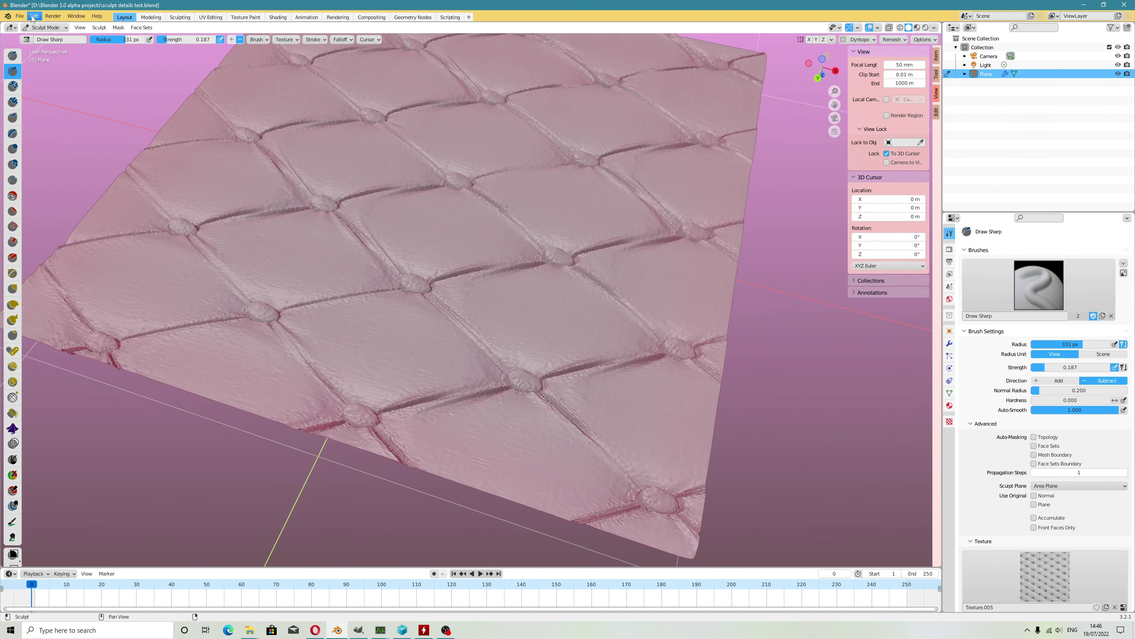
- Leave Sculpt Mode to examine the tufted plane in Object Mode, and return to Sculpt Mode
{"action": "left_click", "coordinate": [46, 28]}
{"action": "left_click", "coordinate": [47, 37]}
{"action": "middle_click_drag", "start_coordinate": [568, 291], "coordinate": [578, 359]}
{"action": "scroll", "coordinate": [578, 359], "scroll_direction": "down", "scroll_amount": 2}
{"action": "key", "text": "ctrl+Tab"}
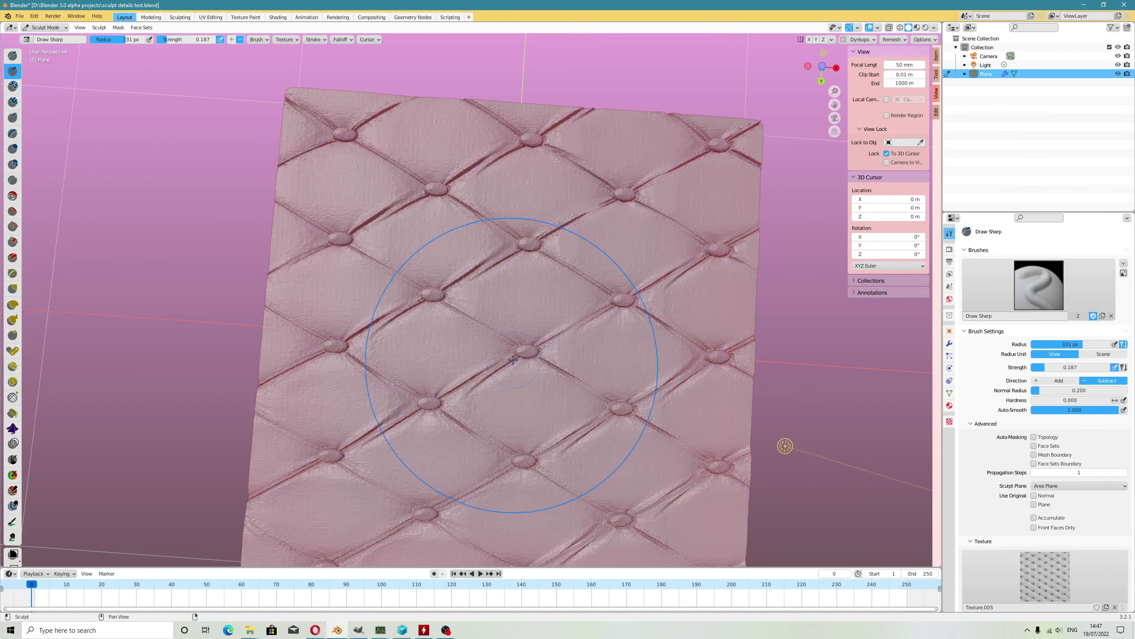
- Undo the tufted stamp, and unlink the brush's texture after switching it to the rosette texture Texture.004
{"action": "key", "text": "ctrl+z"}
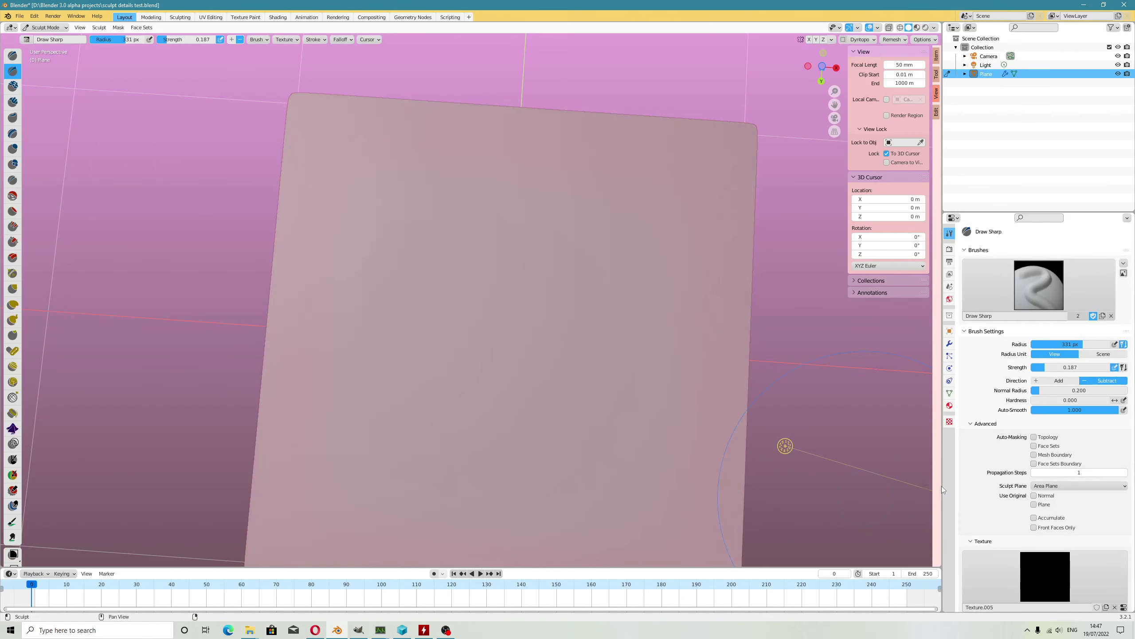
{"action": "scroll", "coordinate": [1036, 549], "scroll_direction": "down", "scroll_amount": 1}
{"action": "left_click", "coordinate": [1036, 549]}
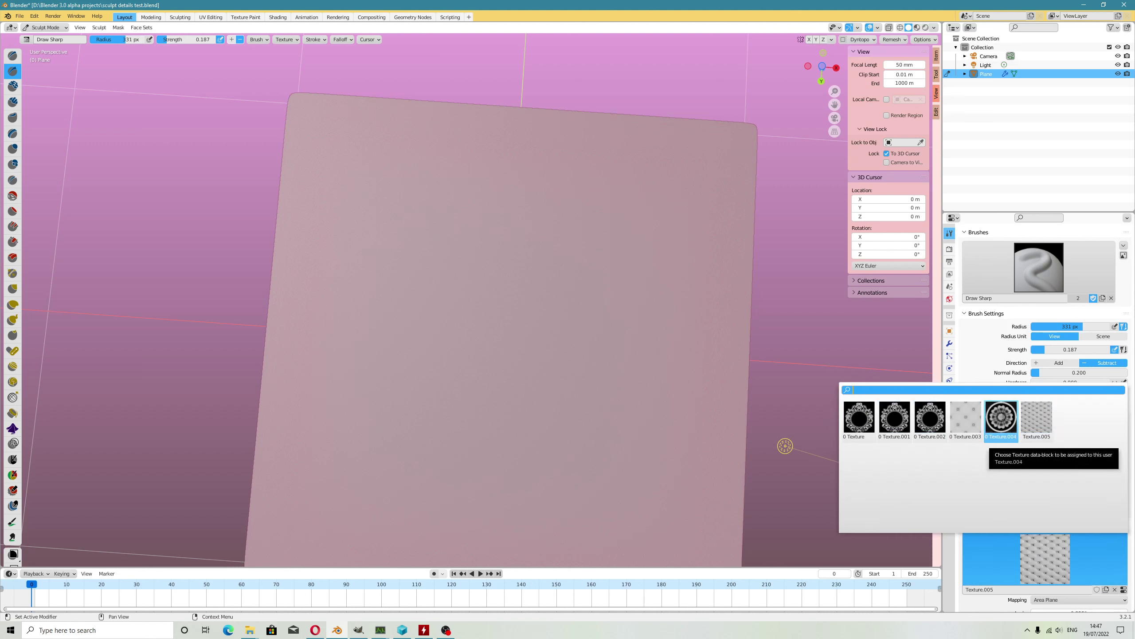
{"action": "left_click", "coordinate": [1002, 417]}
{"action": "scroll", "coordinate": [1095, 547], "scroll_direction": "down", "scroll_amount": 4}
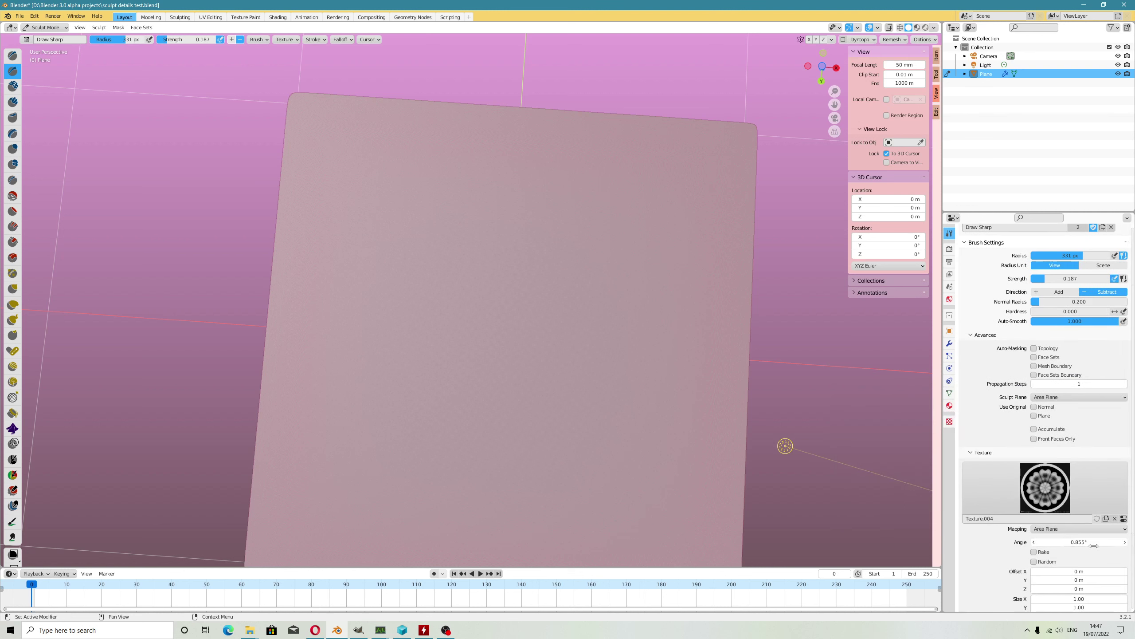
{"action": "left_click", "coordinate": [1124, 519]}
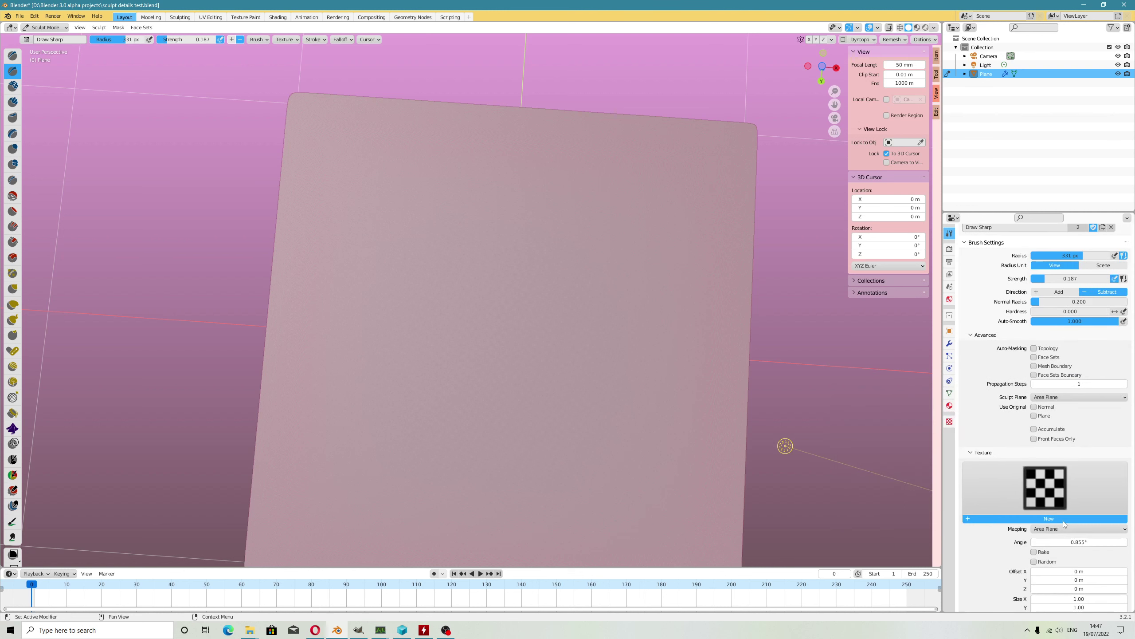
- Create a new brush texture and load flower.tiff from the gimp 2.99.10 projects folder as its image
{"action": "left_click", "coordinate": [1063, 519]}
{"action": "left_click", "coordinate": [1124, 520]}
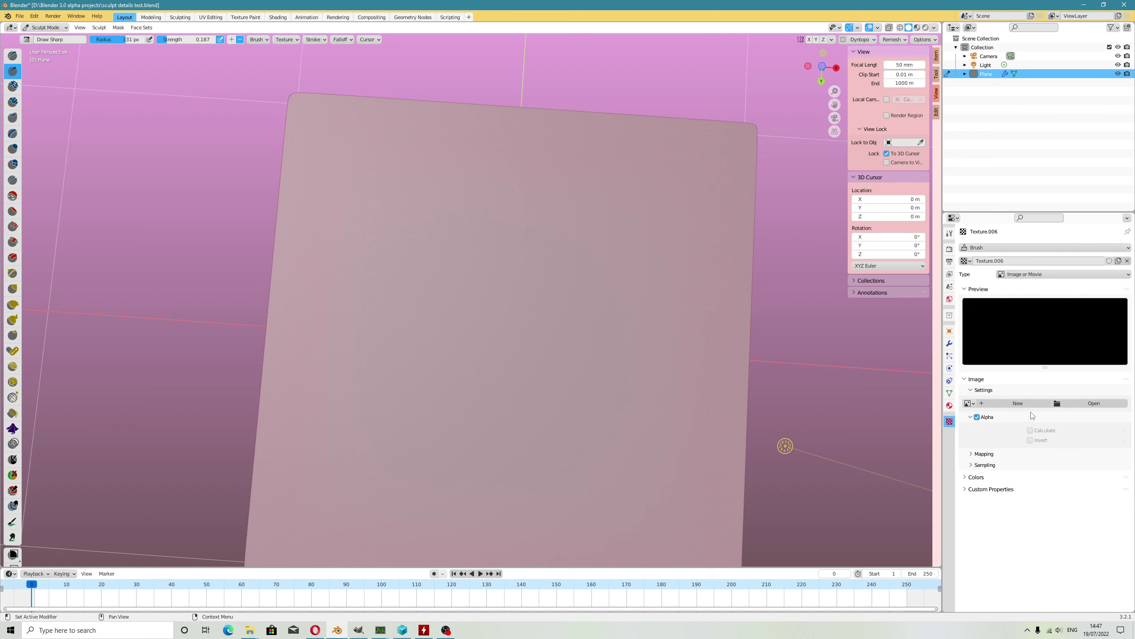
{"action": "left_click", "coordinate": [1091, 403]}
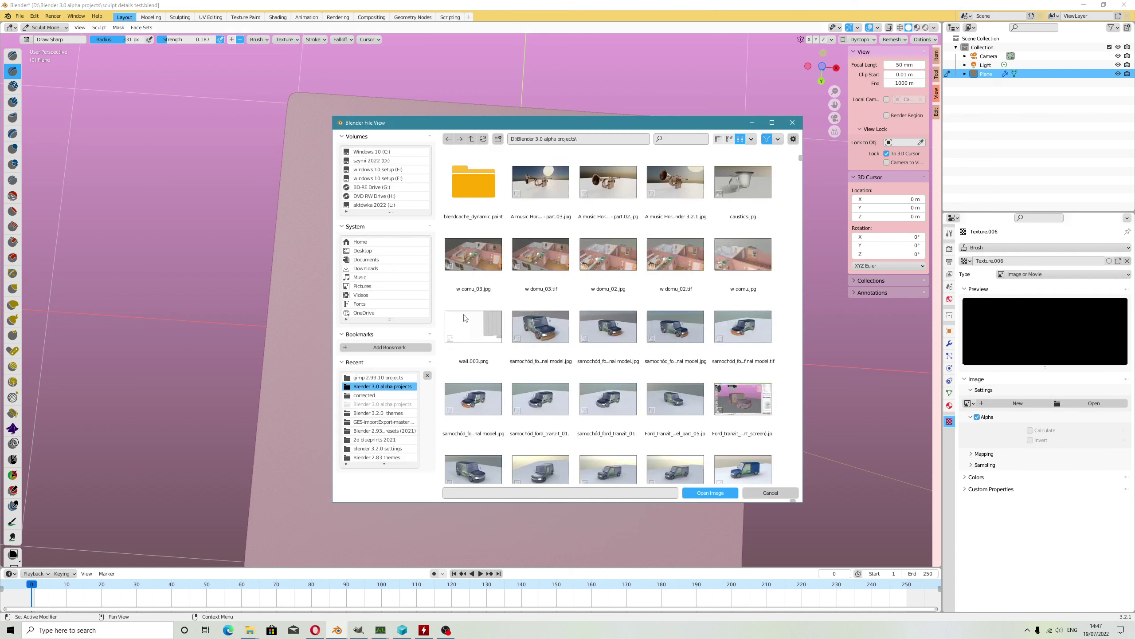
{"action": "left_click", "coordinate": [381, 377]}
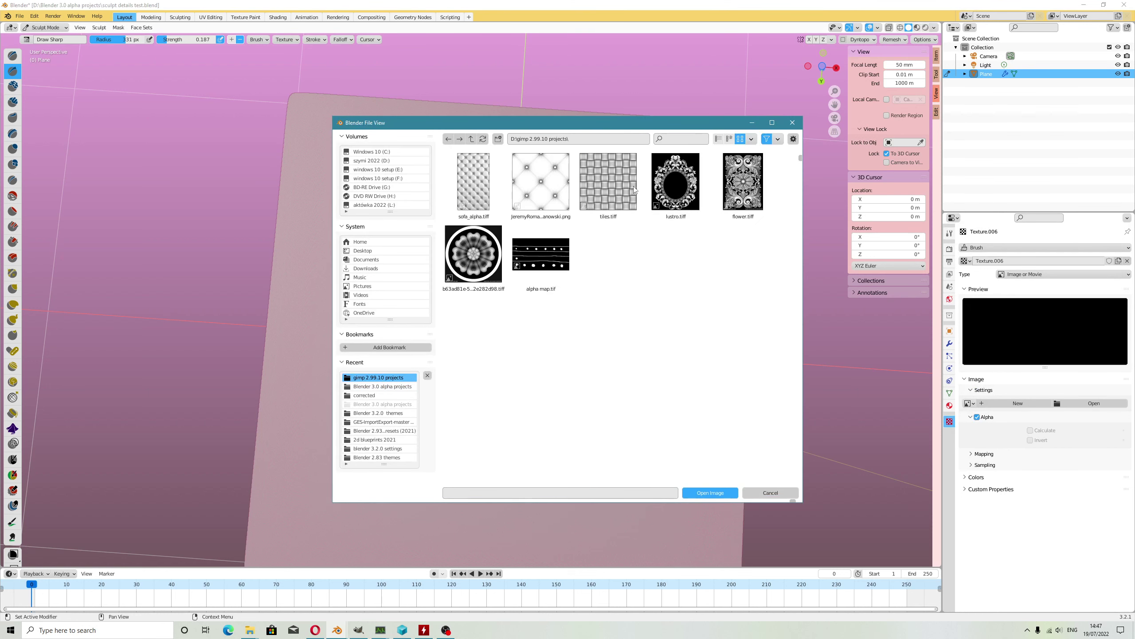
{"action": "left_click", "coordinate": [734, 178]}
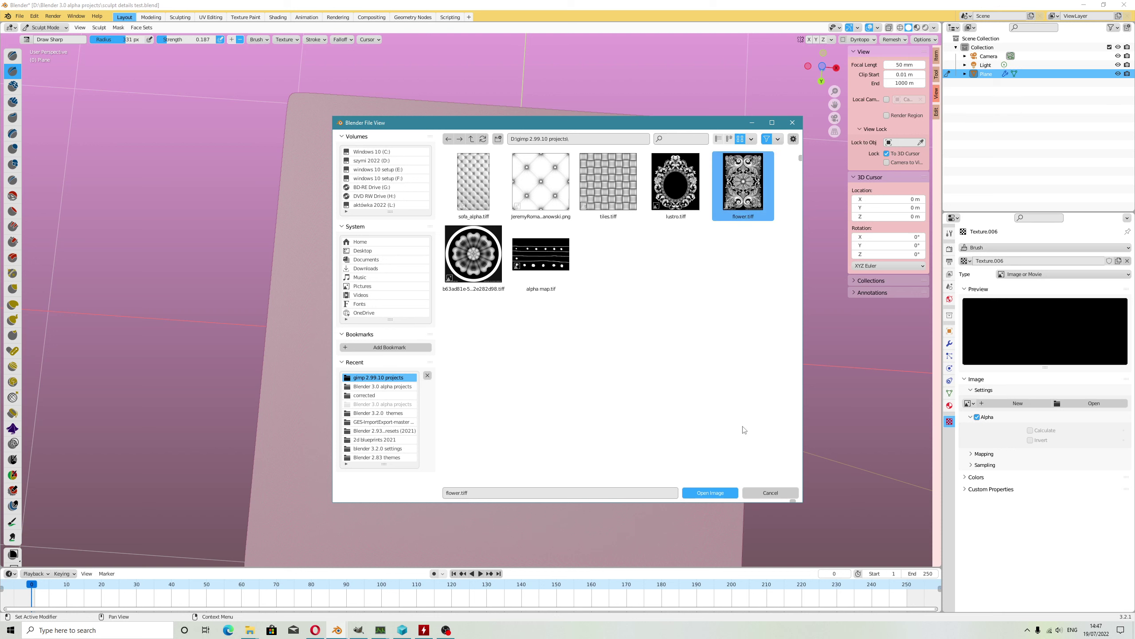
{"action": "left_click", "coordinate": [710, 493]}
- Try stamping the flower texture on the middle of the plane at two view distances, undoing each stamp
{"action": "scroll", "coordinate": [525, 355], "scroll_direction": "down", "scroll_amount": 2}
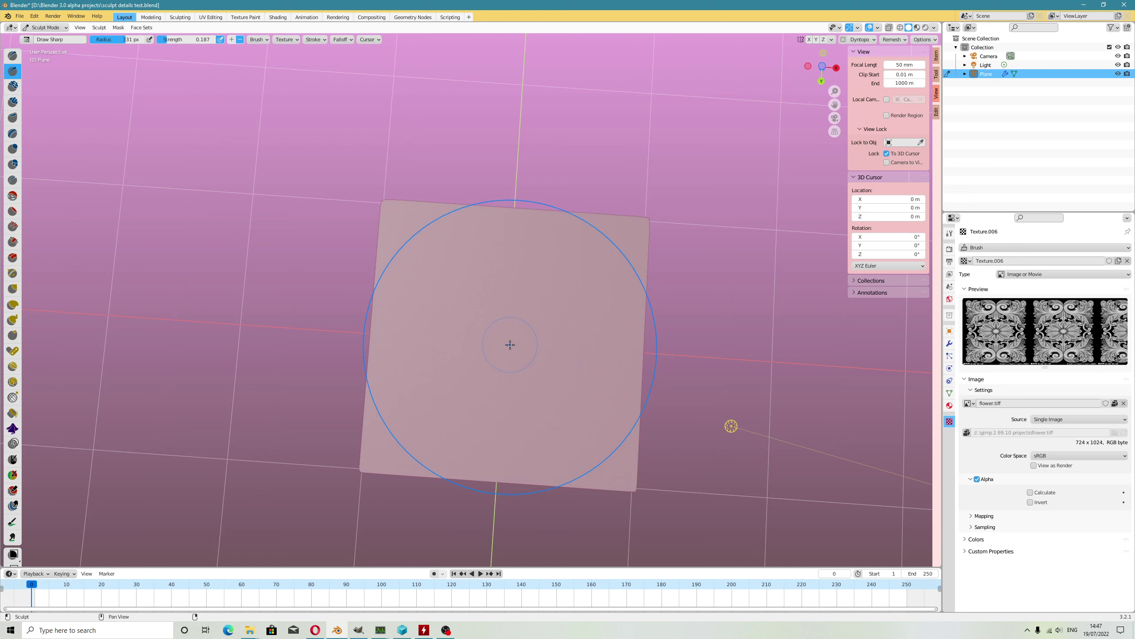
{"action": "scroll", "coordinate": [511, 349], "scroll_direction": "down", "scroll_amount": 2}
{"action": "left_click", "coordinate": [510, 349]}
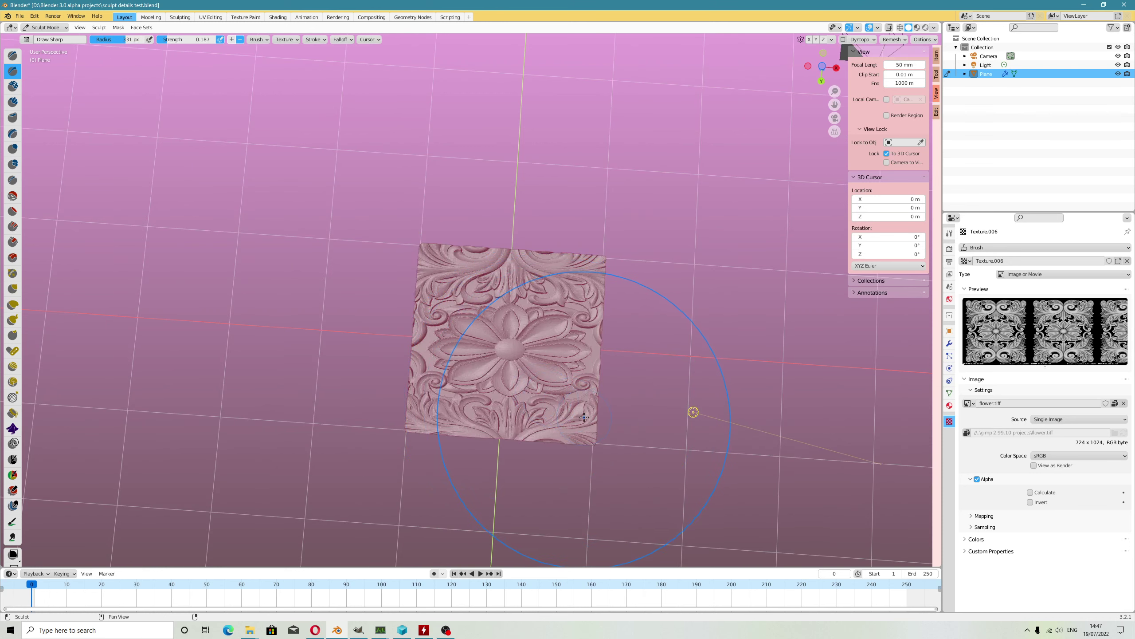
{"action": "key", "text": "ctrl+z"}
{"action": "scroll", "coordinate": [510, 344], "scroll_direction": "down", "scroll_amount": 1}
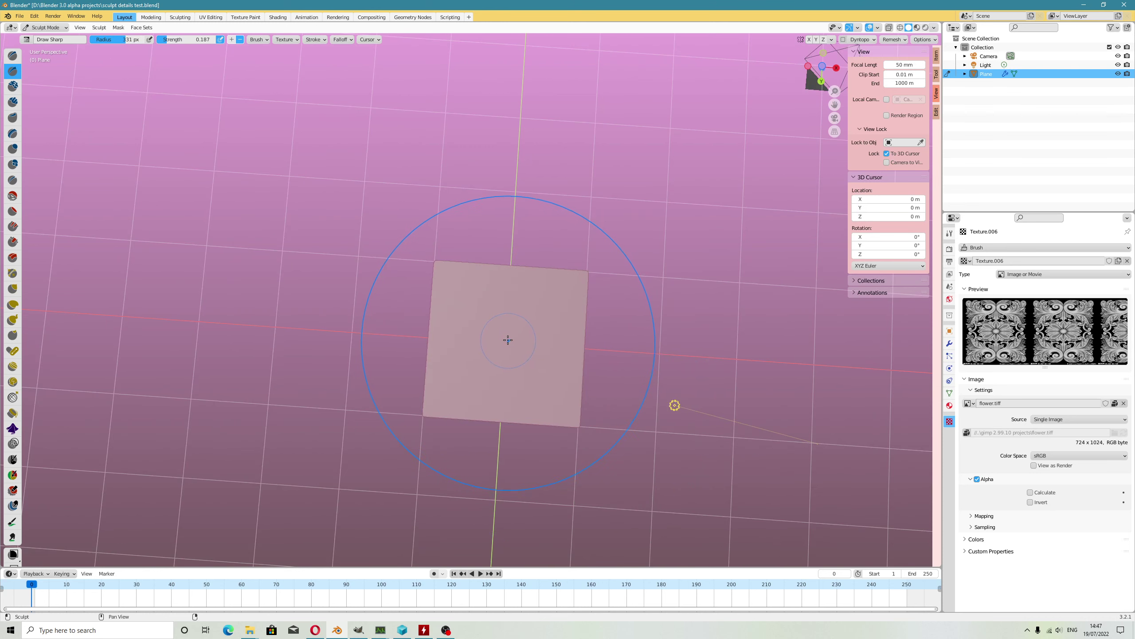
{"action": "left_click", "coordinate": [506, 338]}
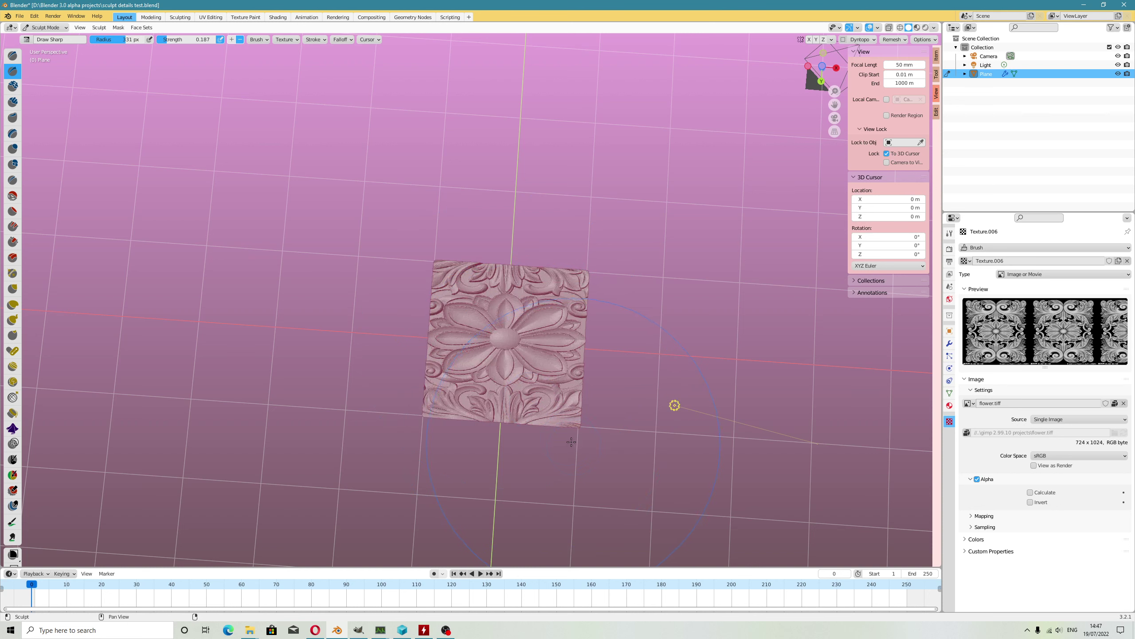
{"action": "scroll", "coordinate": [512, 343], "scroll_direction": "down", "scroll_amount": 2}
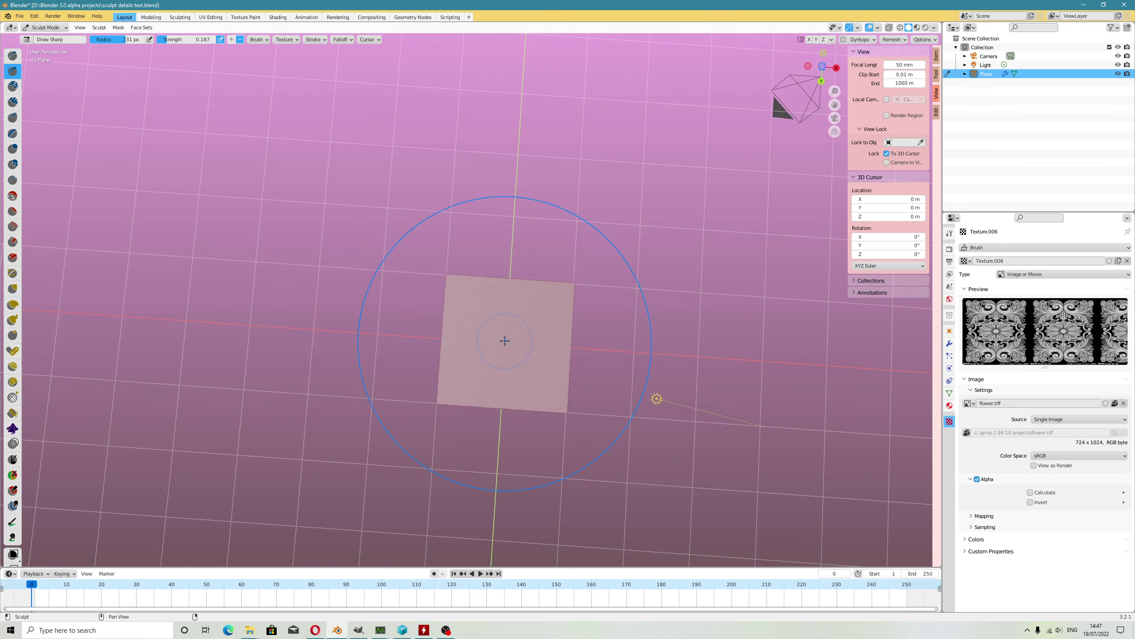
- Stamp the flower texture over the plane again, inspect the relief up close, and undo the stamp
{"action": "scroll", "coordinate": [514, 355], "scroll_direction": "up", "scroll_amount": 2}
{"action": "left_click", "coordinate": [502, 346]}
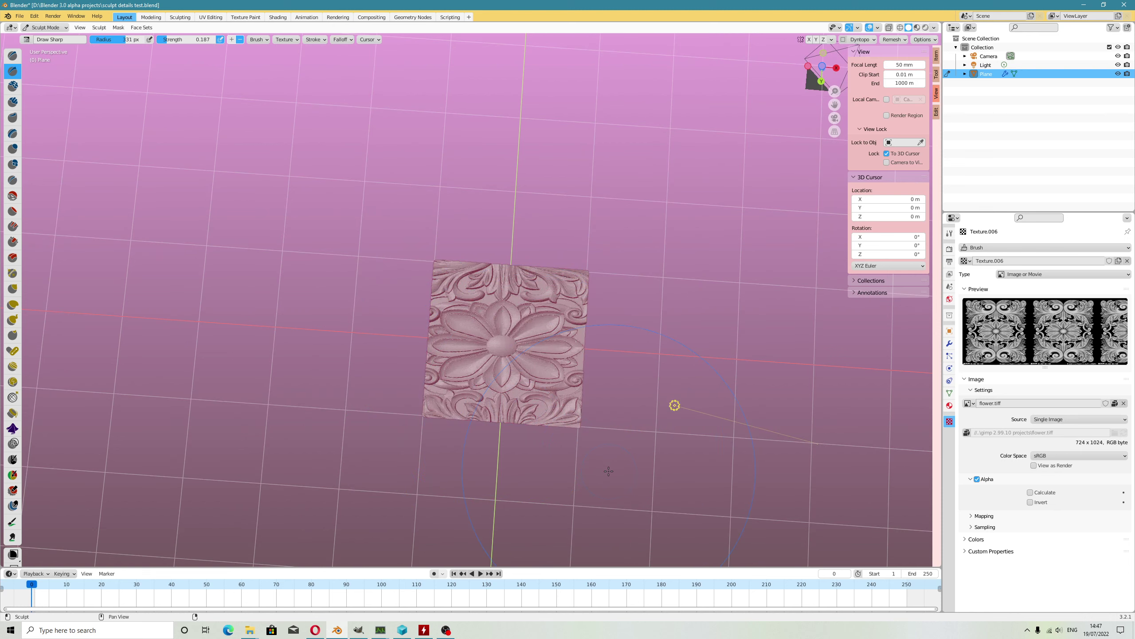
{"action": "scroll", "coordinate": [608, 472], "scroll_direction": "up", "scroll_amount": 7}
{"action": "middle_click_drag", "start_coordinate": [616, 482], "coordinate": [675, 441]}
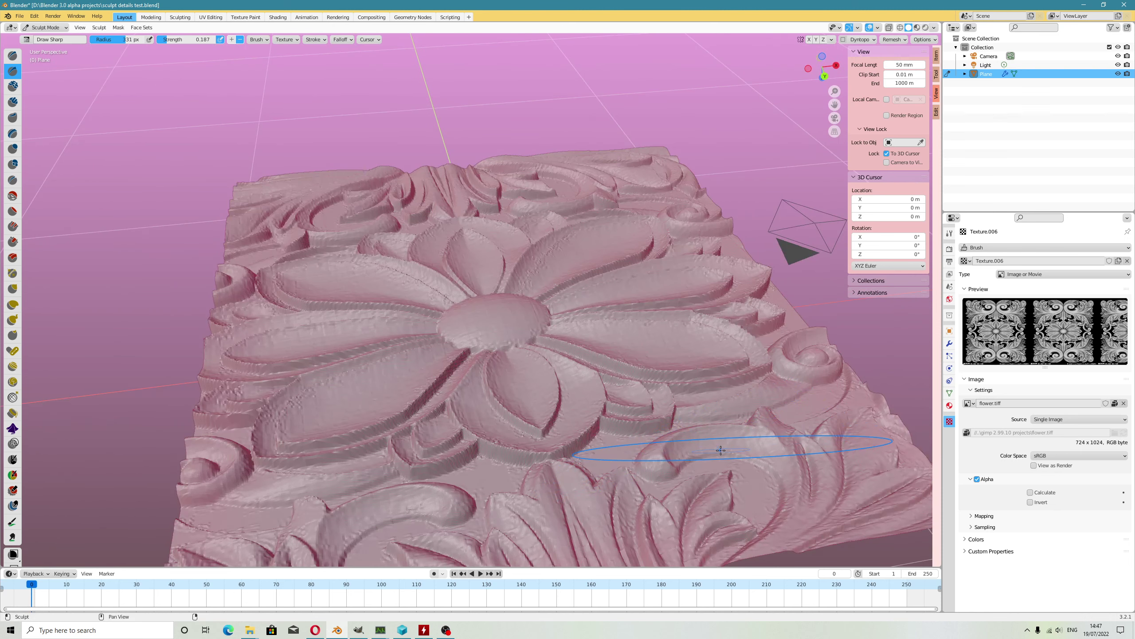
{"action": "key", "text": "ctrl+z"}
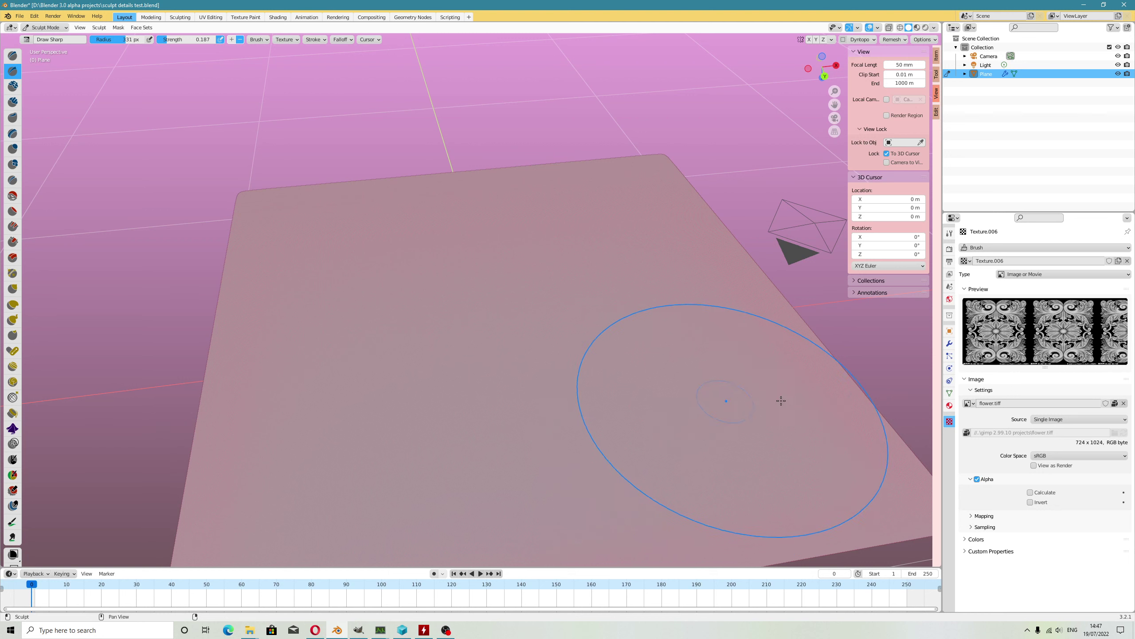
- Reduce the Draw Sharp brush's Strength to 0.148, keeping its Normal Radius at 0.200
{"action": "left_click", "coordinate": [950, 233]}
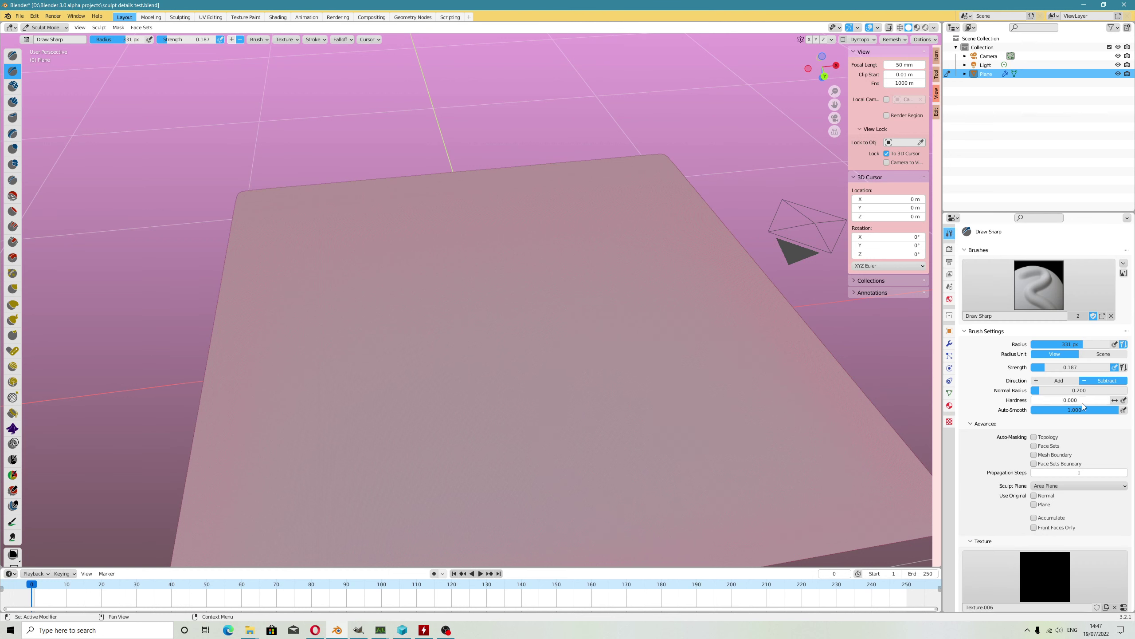
{"action": "left_click_drag", "start_coordinate": [1038, 390], "coordinate": [1039, 390]}
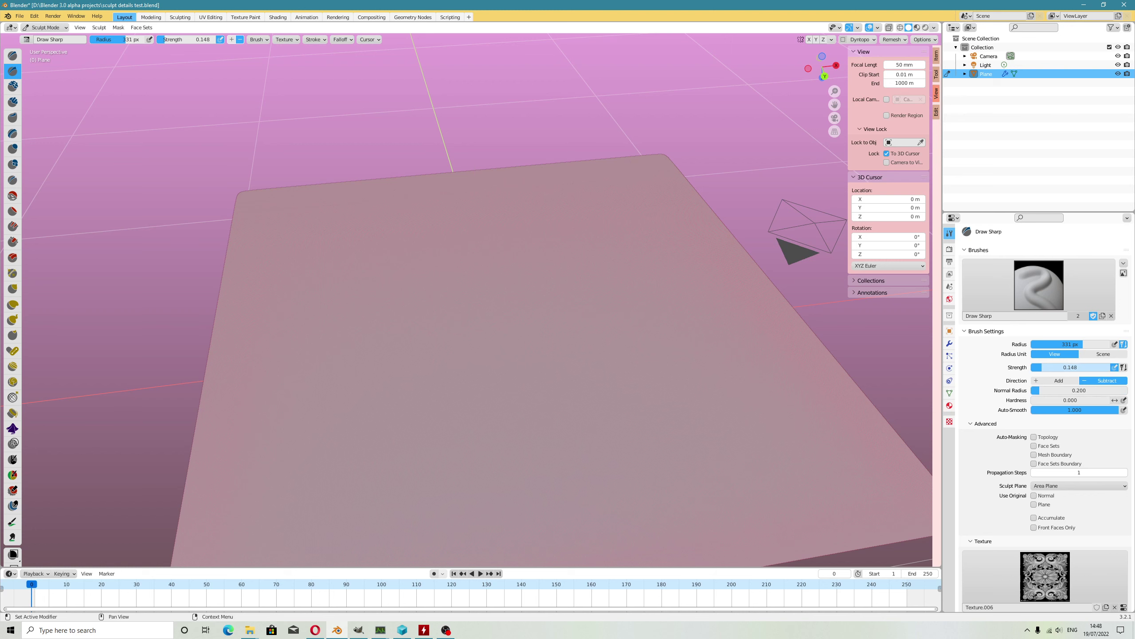
{"action": "left_click_drag", "start_coordinate": [1070, 367], "coordinate": [1077, 368]}
- Try the flower stamp on the plane with the lower brush strength, inspect it, and undo it
{"action": "scroll", "coordinate": [514, 358], "scroll_direction": "down", "scroll_amount": 5}
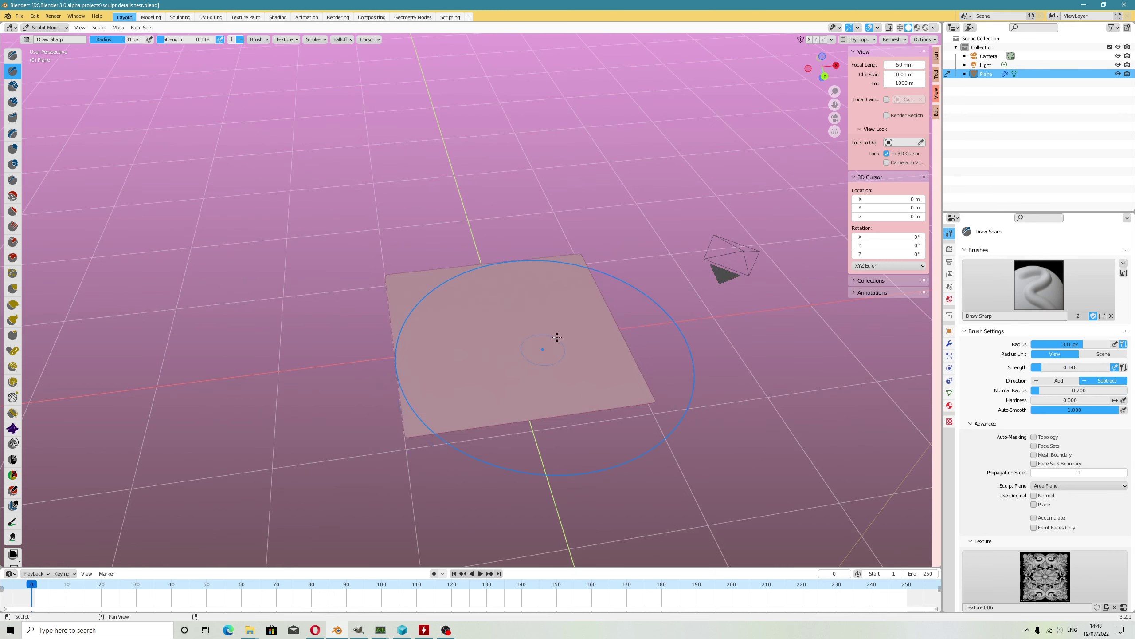
{"action": "scroll", "coordinate": [505, 339], "scroll_direction": "down", "scroll_amount": 1}
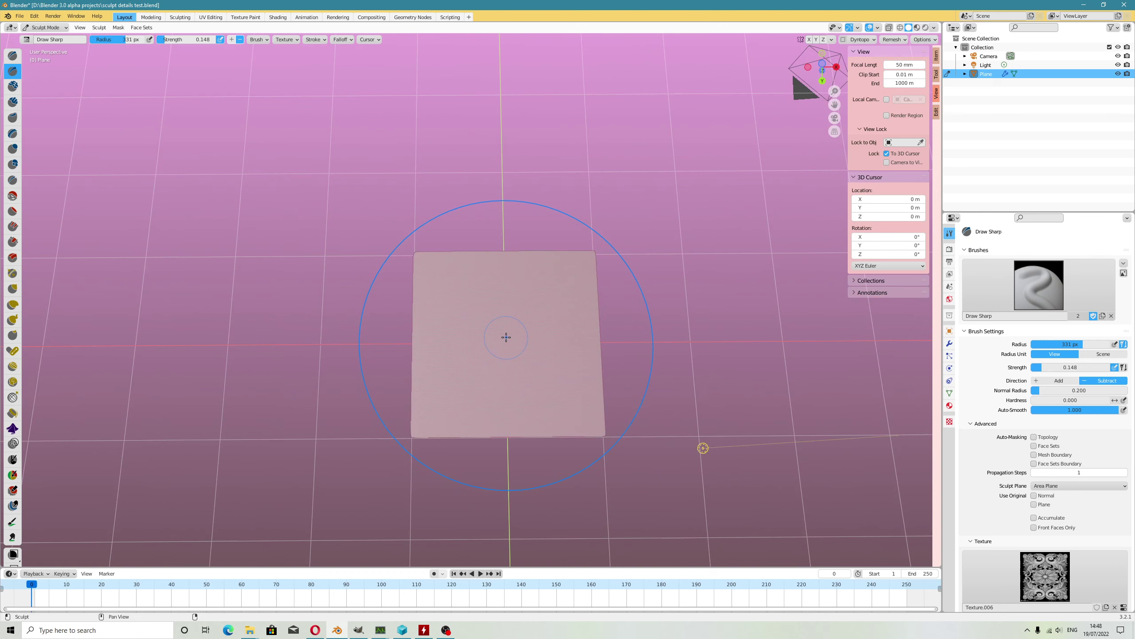
{"action": "left_click", "coordinate": [506, 337]}
{"action": "scroll", "coordinate": [564, 463], "scroll_direction": "up", "scroll_amount": 7}
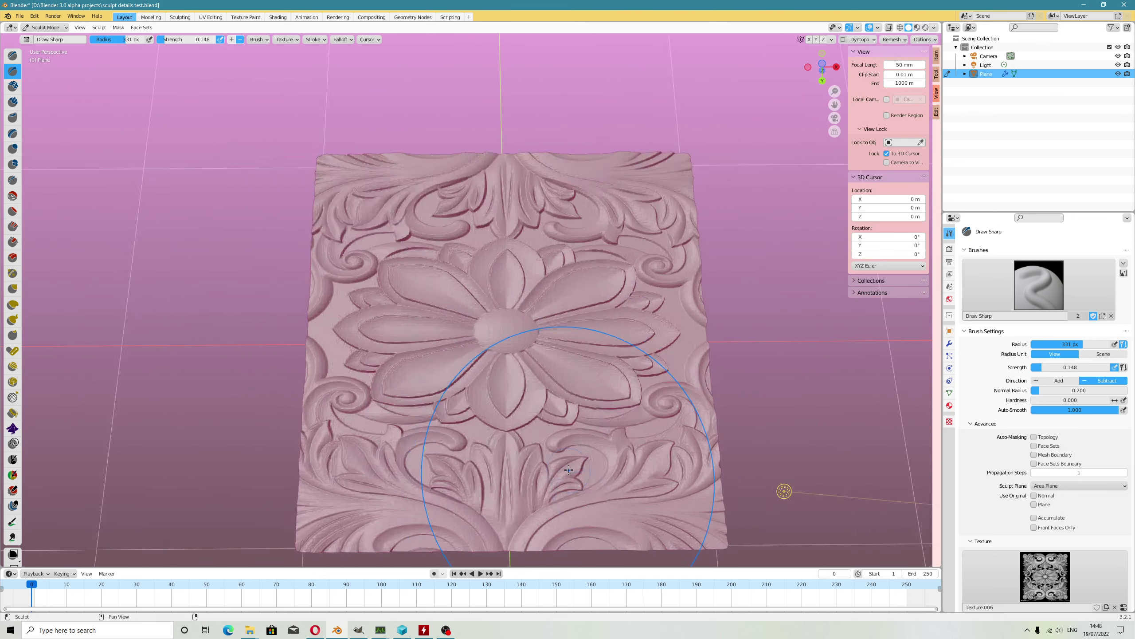
{"action": "mouse_move", "coordinate": [509, 334]}
{"action": "middle_mouse_down"}
{"action": "mouse_move", "coordinate": [507, 310]}
{"action": "mouse_move", "coordinate": [550, 353]}
{"action": "middle_mouse_up"}
{"action": "scroll", "coordinate": [506, 309], "scroll_direction": "down", "scroll_amount": 8}
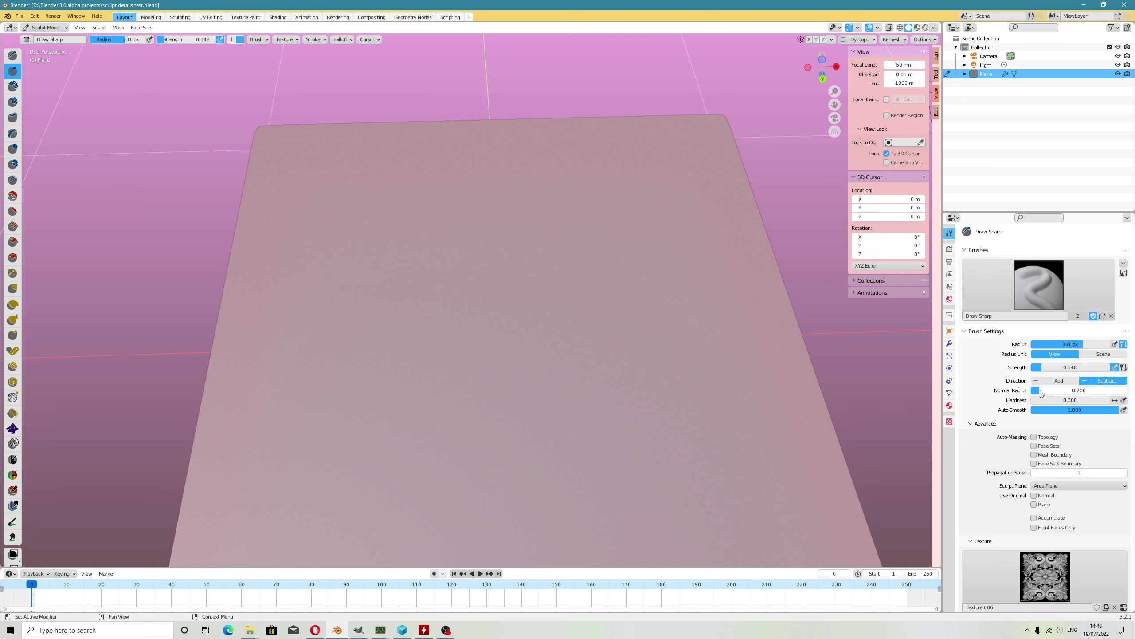
- Set the brush's Normal Radius to 0.082 and stamp the flower texture across the whole plane
{"action": "left_click_drag", "start_coordinate": [1055, 389], "coordinate": [1037, 394]}
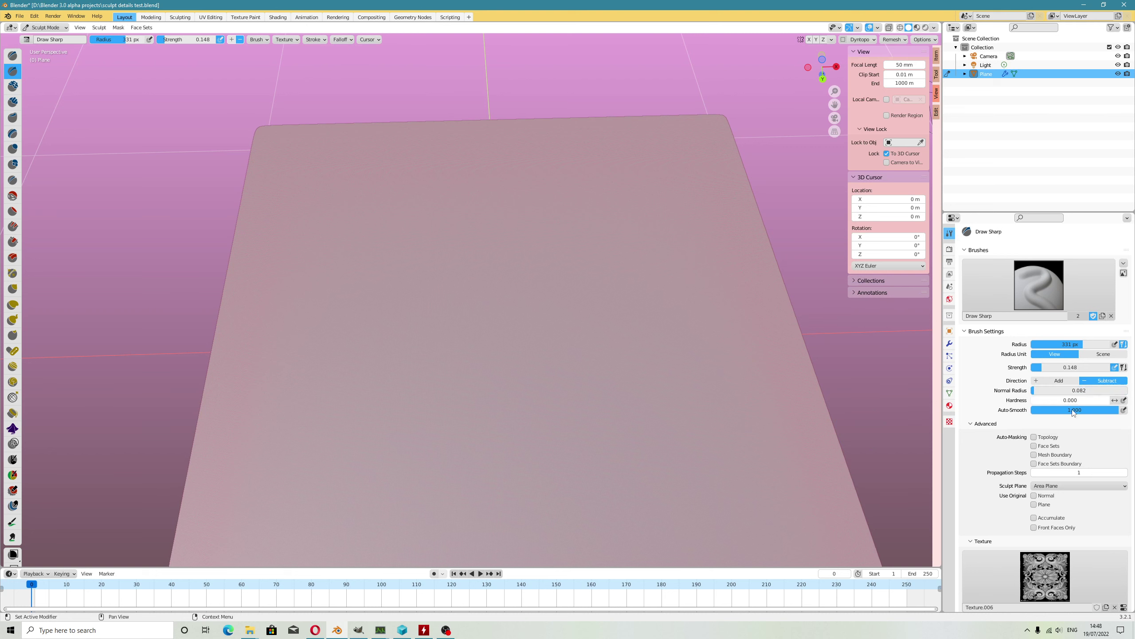
{"action": "scroll", "coordinate": [492, 342], "scroll_direction": "down", "scroll_amount": 5}
{"action": "scroll", "coordinate": [496, 342], "scroll_direction": "down", "scroll_amount": 3}
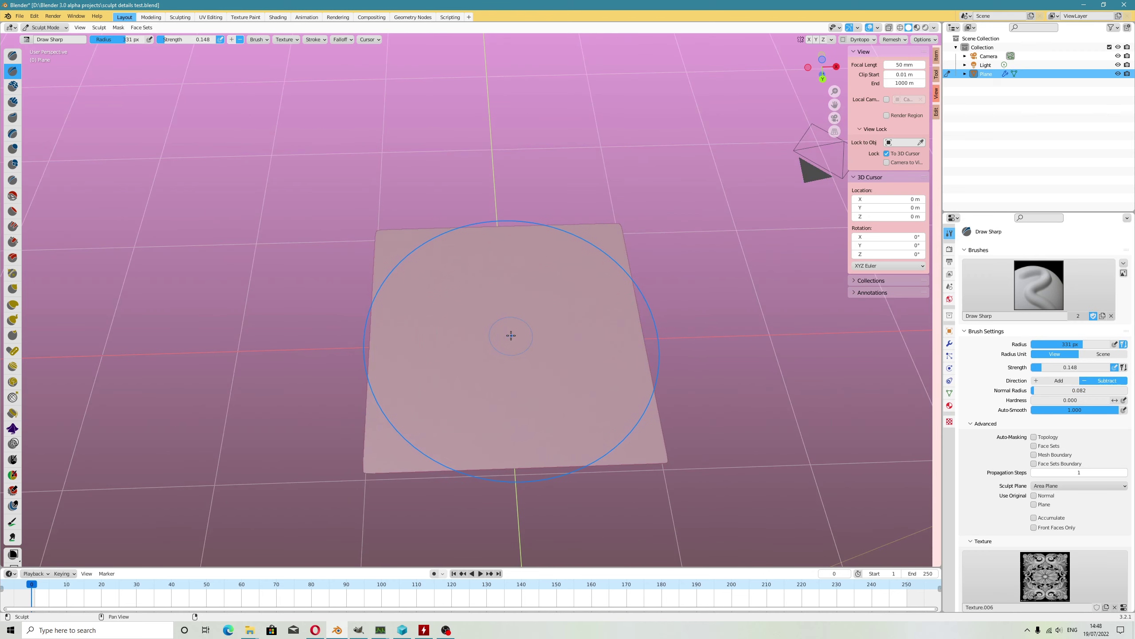
{"action": "scroll", "coordinate": [509, 335], "scroll_direction": "down", "scroll_amount": 2}
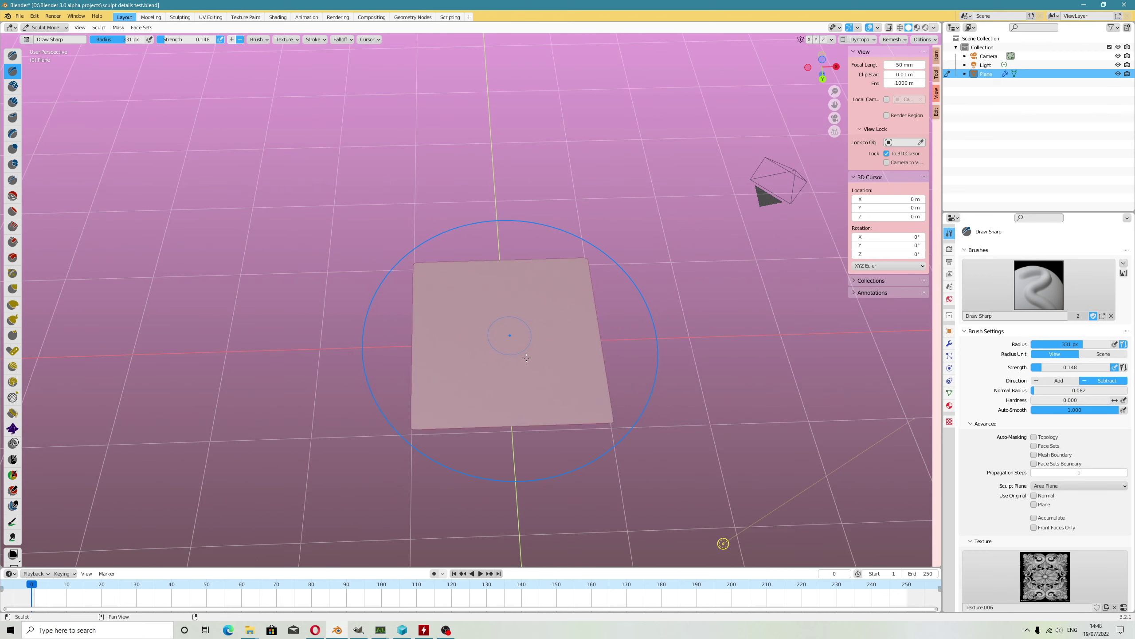
{"action": "left_click", "coordinate": [510, 336]}
{"action": "scroll", "coordinate": [570, 421], "scroll_direction": "up", "scroll_amount": 5}
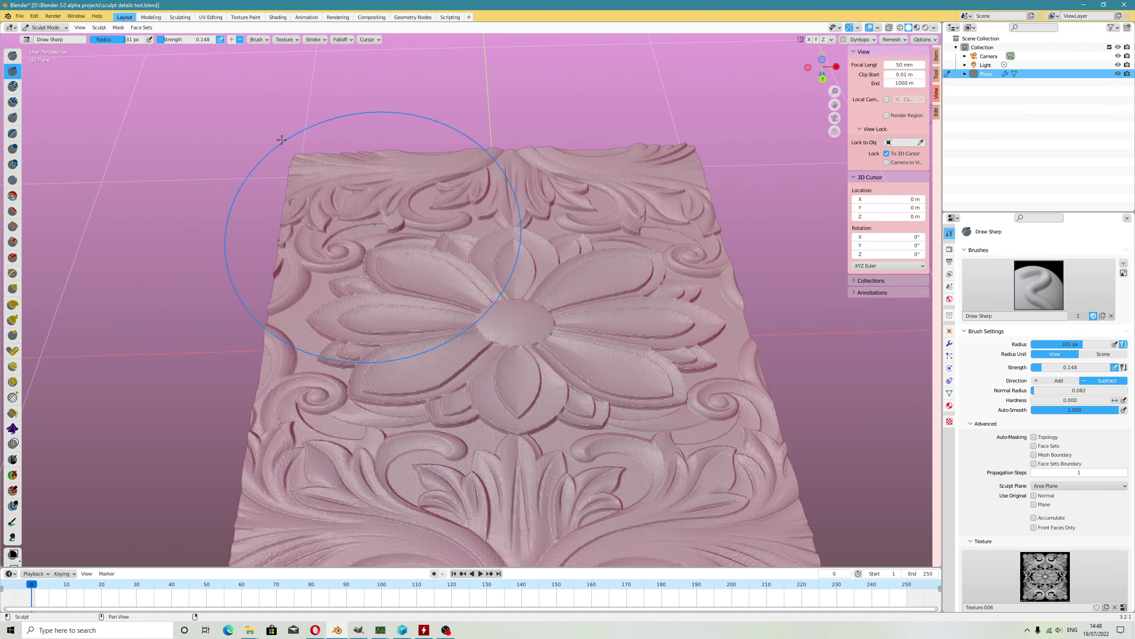
- Switch to Object Mode, deselect the plane, and examine the flower relief from several angles
{"action": "left_click", "coordinate": [47, 28]}
{"action": "left_click", "coordinate": [47, 38]}
{"action": "left_click", "coordinate": [809, 304]}
{"action": "middle_click_drag", "start_coordinate": [809, 304], "coordinate": [813, 344]}
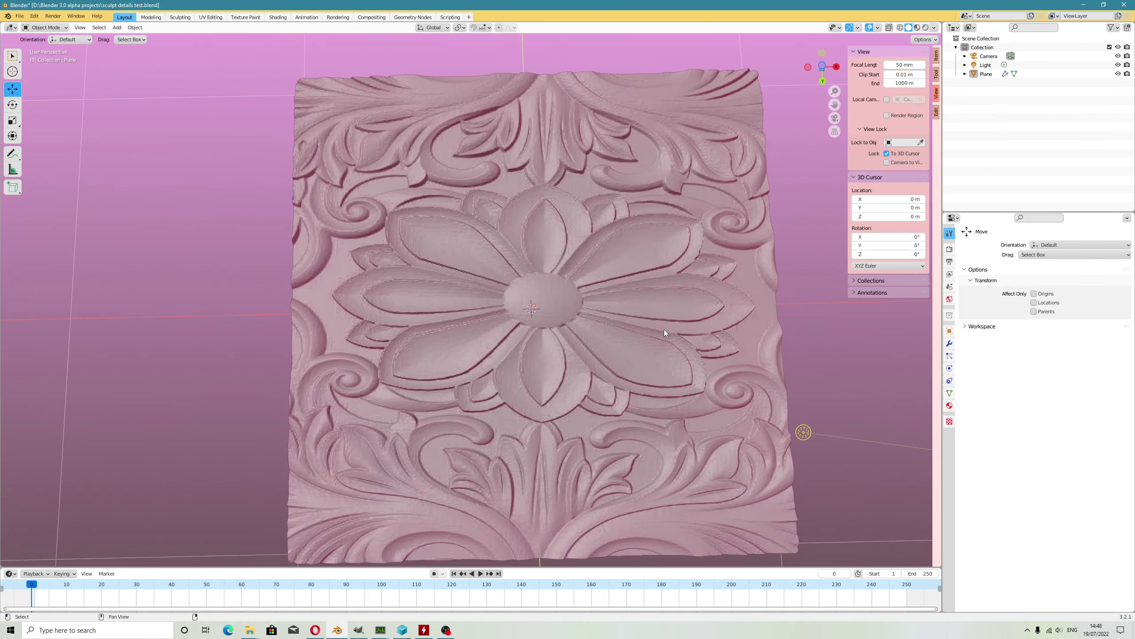
{"action": "scroll", "coordinate": [626, 329], "scroll_direction": "up", "scroll_amount": 3}
{"action": "mouse_move", "coordinate": [611, 340]}
{"action": "middle_mouse_down"}
{"action": "mouse_move", "coordinate": [600, 308]}
{"action": "mouse_move", "coordinate": [662, 335]}
{"action": "mouse_move", "coordinate": [649, 375]}
{"action": "mouse_move", "coordinate": [787, 371]}
{"action": "middle_mouse_up"}
{"action": "scroll", "coordinate": [661, 336], "scroll_direction": "down", "scroll_amount": 3}
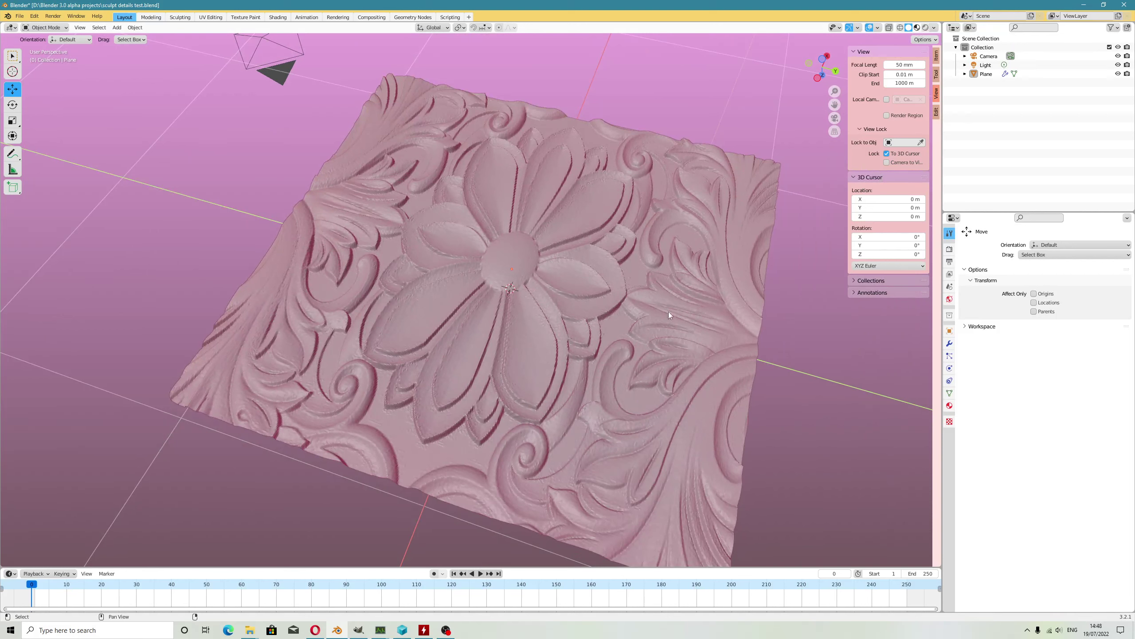
{"action": "middle_click_drag", "start_coordinate": [669, 313], "coordinate": [567, 281]}
- Show the relief in Material Preview shading with Scene Lights on, Scene World off, and the room-interior environment lighting
{"action": "scroll", "coordinate": [568, 282], "scroll_direction": "up", "scroll_amount": 4}
{"action": "left_click", "coordinate": [916, 28]}
{"action": "left_click", "coordinate": [933, 28]}
{"action": "left_click", "coordinate": [884, 71]}
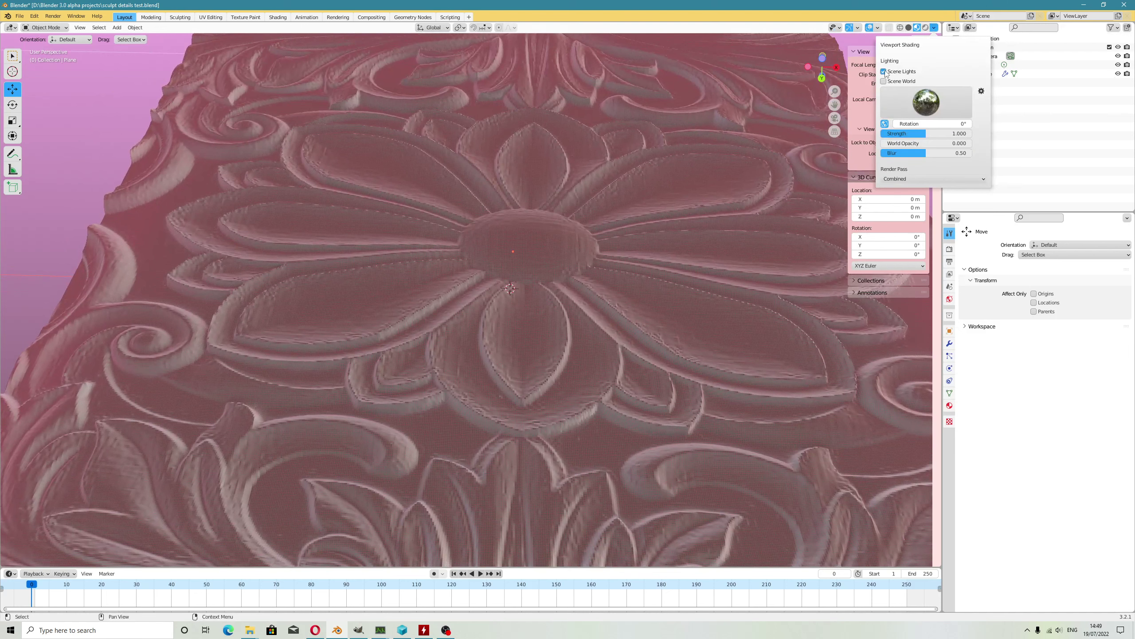
{"action": "left_click", "coordinate": [883, 81]}
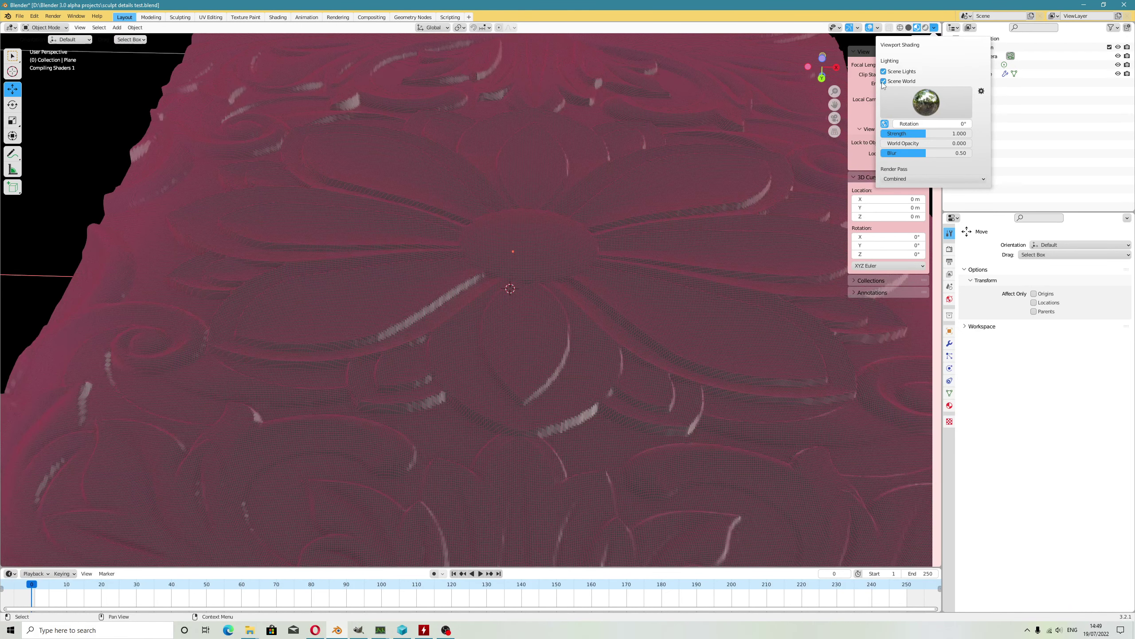
{"action": "left_click", "coordinate": [884, 81]}
{"action": "left_click", "coordinate": [927, 105]}
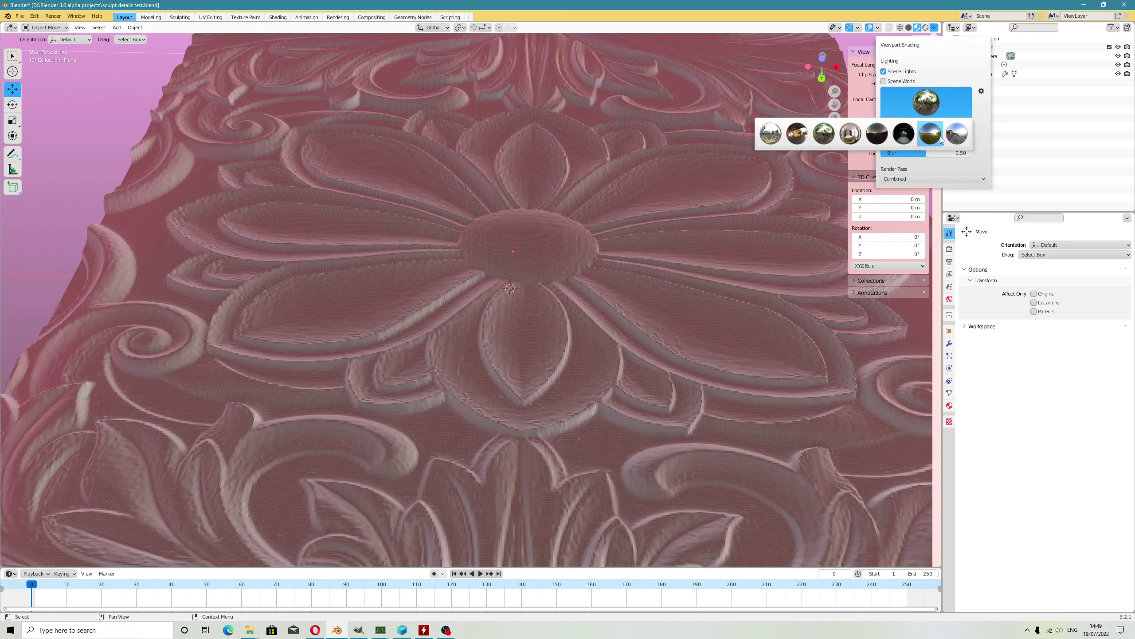
{"action": "left_click", "coordinate": [850, 135]}
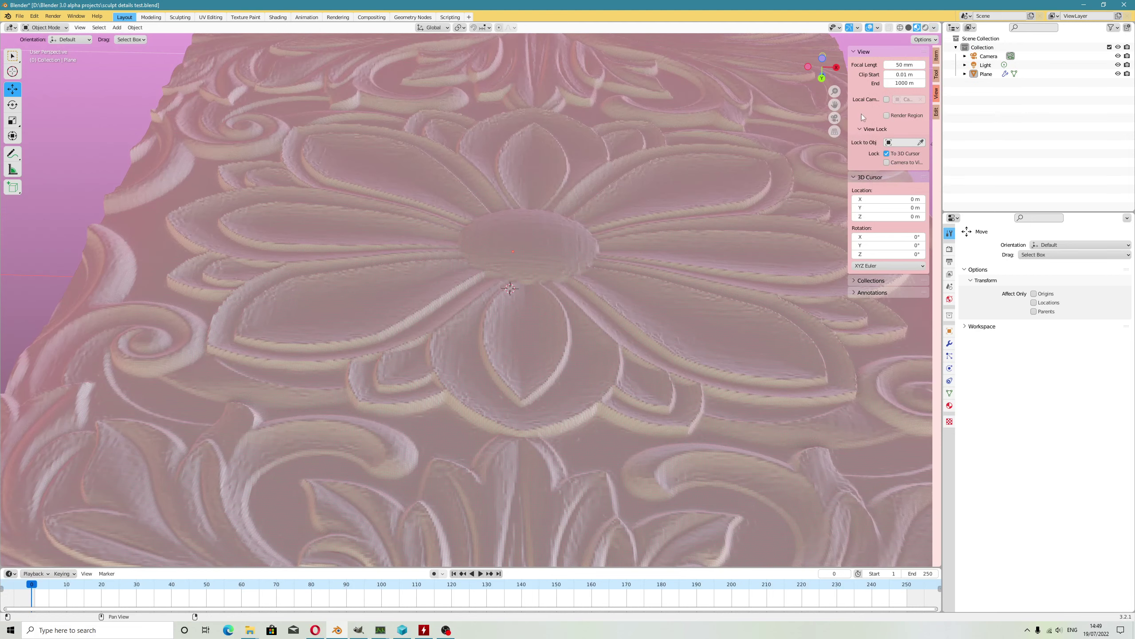
- Add a Sun light, redirect its beam with its aiming handle, and raise it above the plane
{"action": "scroll", "coordinate": [646, 235], "scroll_direction": "down", "scroll_amount": 8}
{"action": "middle_click_drag", "start_coordinate": [605, 269], "coordinate": [648, 257]}
{"action": "left_click", "coordinate": [117, 28]}
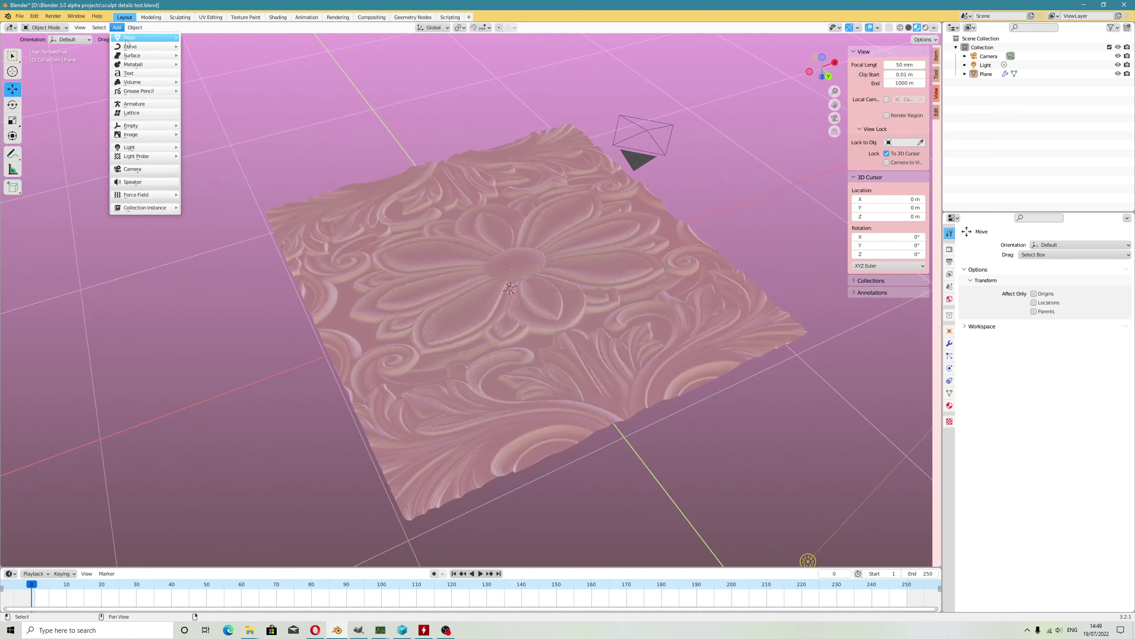
{"action": "mouse_move", "coordinate": [152, 147]}
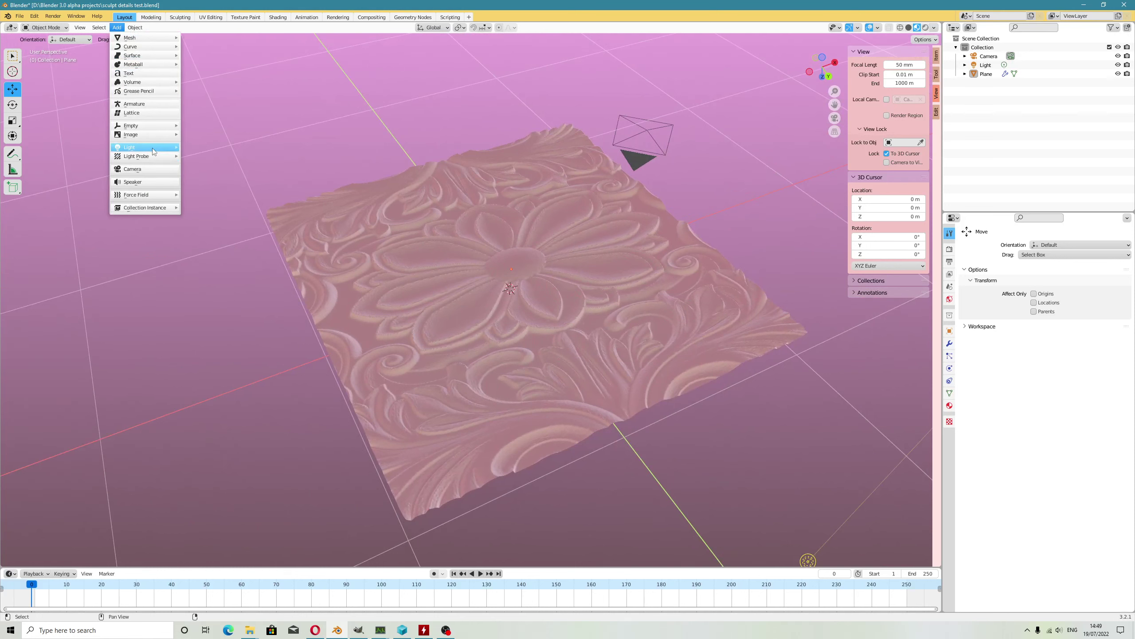
{"action": "left_click", "coordinate": [217, 158]}
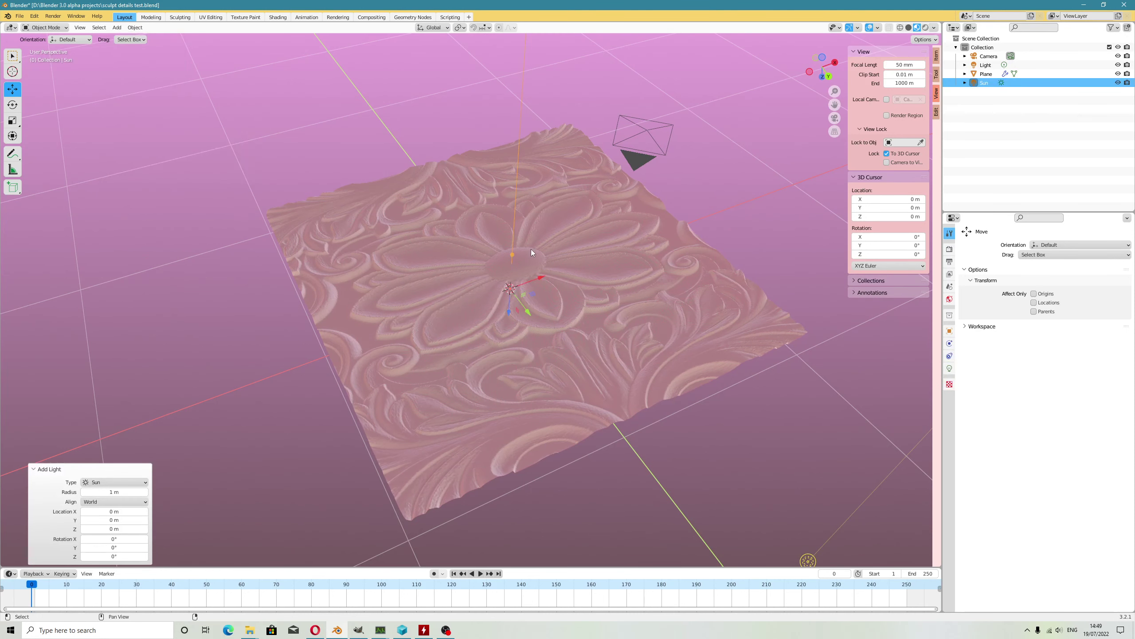
{"action": "left_click_drag", "start_coordinate": [512, 254], "coordinate": [423, 384]}
{"action": "left_click", "coordinate": [424, 387]}
{"action": "scroll", "coordinate": [513, 320], "scroll_direction": "down", "scroll_amount": 2}
{"action": "left_click_drag", "start_coordinate": [511, 313], "coordinate": [510, 127]}
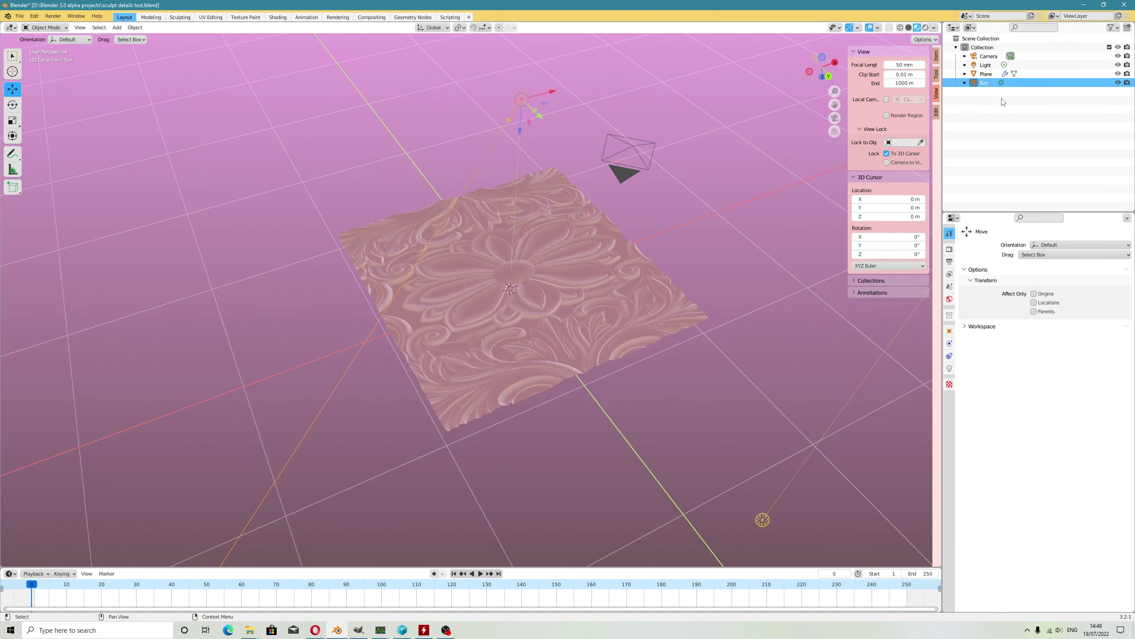
- Set the Sun light's Strength to 0.440
{"action": "left_click", "coordinate": [949, 368]}
{"action": "middle_click_drag", "start_coordinate": [581, 358], "coordinate": [590, 309]}
{"action": "left_click_drag", "start_coordinate": [1073, 309], "coordinate": [1048, 309]}
- Rotate the Sun by about 51° around Z and about 103° around X, and inspect the lit flower relief
{"action": "middle_click_drag", "start_coordinate": [593, 192], "coordinate": [657, 217]}
{"action": "key", "text": "shift+space"}
{"action": "key", "text": "r"}
{"action": "left_click_drag", "start_coordinate": [535, 164], "coordinate": [557, 146]}
{"action": "middle_click_drag", "start_coordinate": [557, 145], "coordinate": [556, 99]}
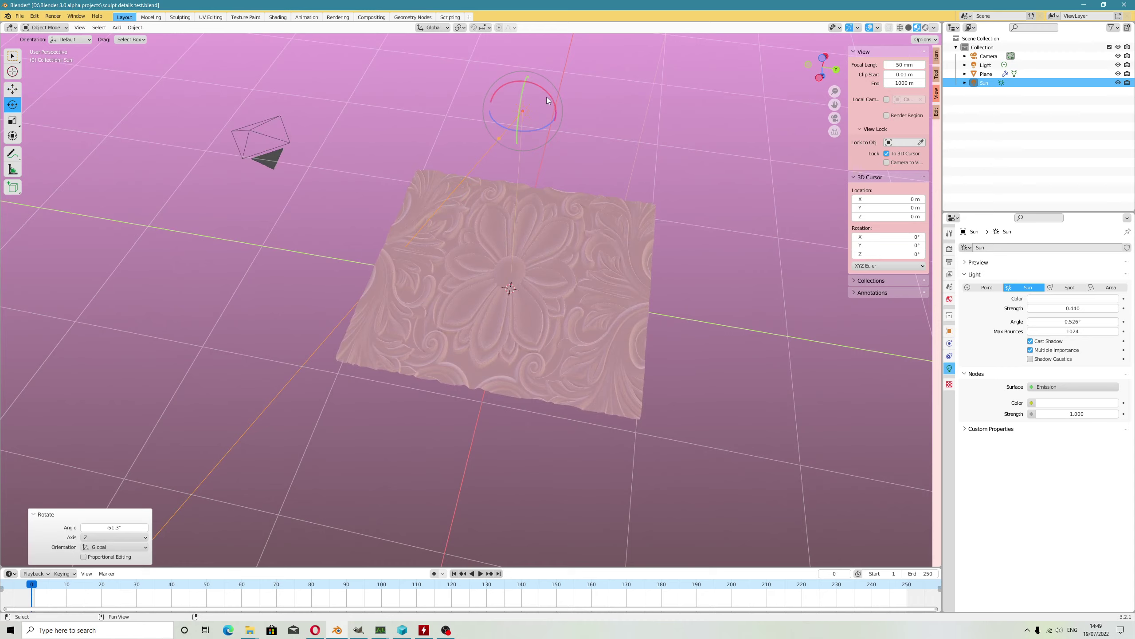
{"action": "left_click_drag", "start_coordinate": [547, 97], "coordinate": [462, 52]}
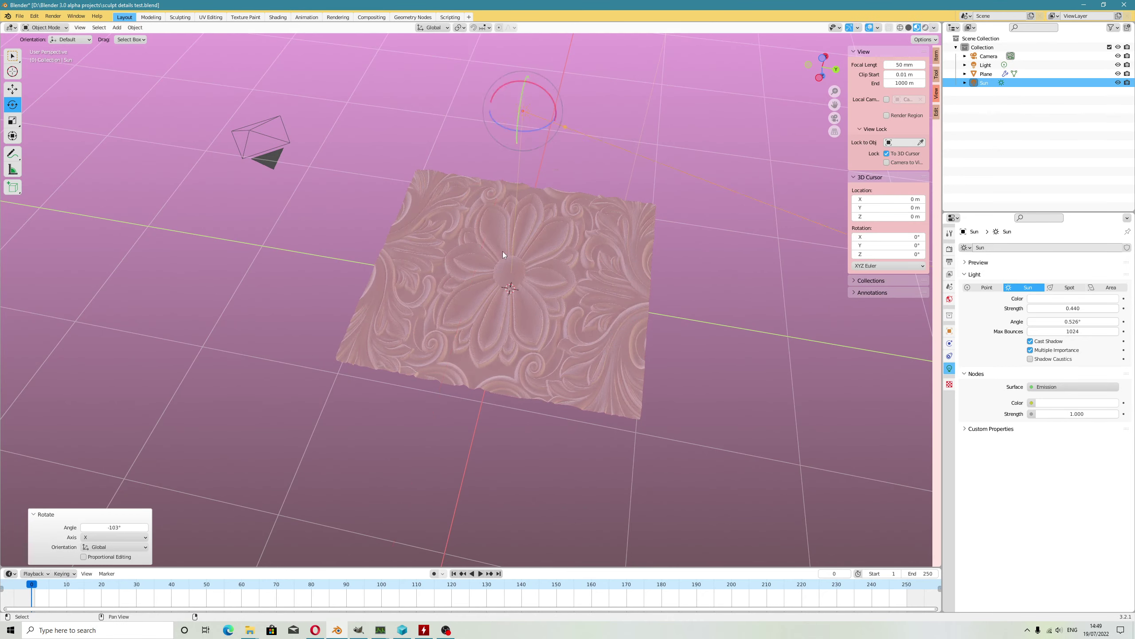
{"action": "scroll", "coordinate": [518, 302], "scroll_direction": "up", "scroll_amount": 6}
{"action": "middle_click_drag", "start_coordinate": [518, 301], "coordinate": [653, 318]}
{"action": "scroll", "coordinate": [653, 318], "scroll_direction": "up", "scroll_amount": 4}
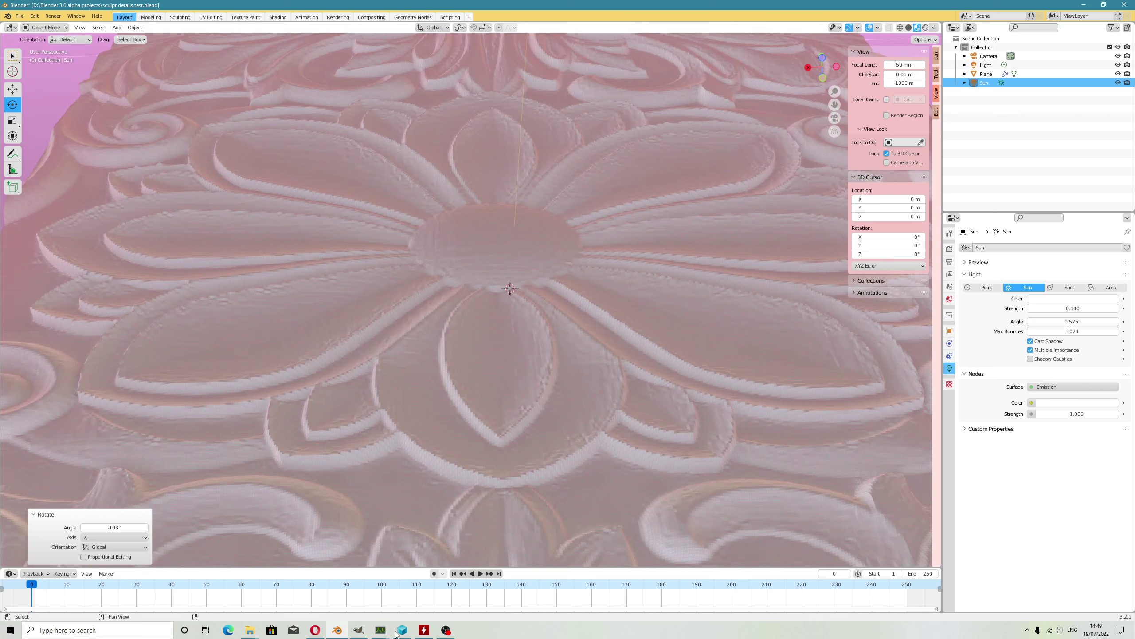
- Check the recording window in OBS and the CPU and memory load in System Information, and return to Blender
{"action": "left_click", "coordinate": [446, 630]}
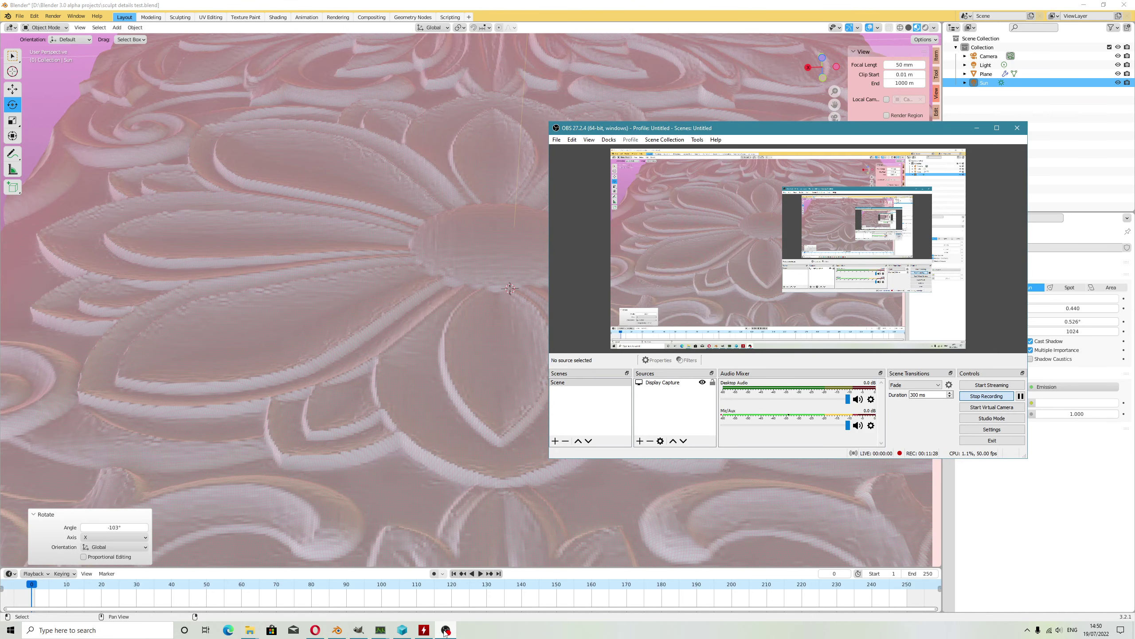
{"action": "left_click", "coordinate": [445, 630]}
{"action": "mouse_move", "coordinate": [387, 632]}
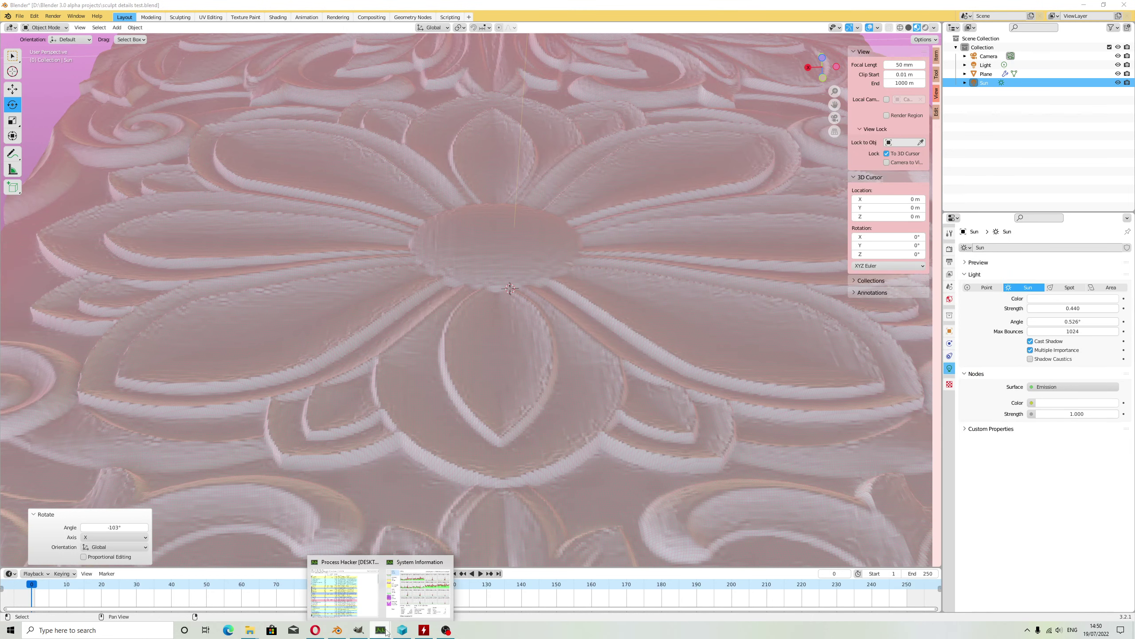
{"action": "left_click", "coordinate": [417, 588]}
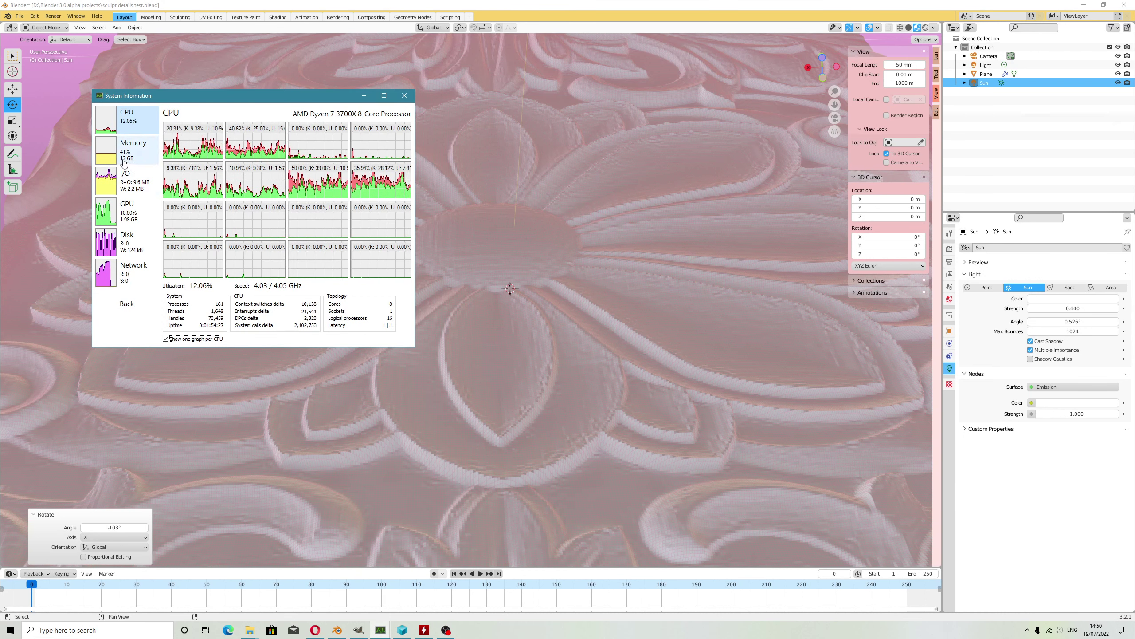
{"action": "left_click", "coordinate": [364, 96]}
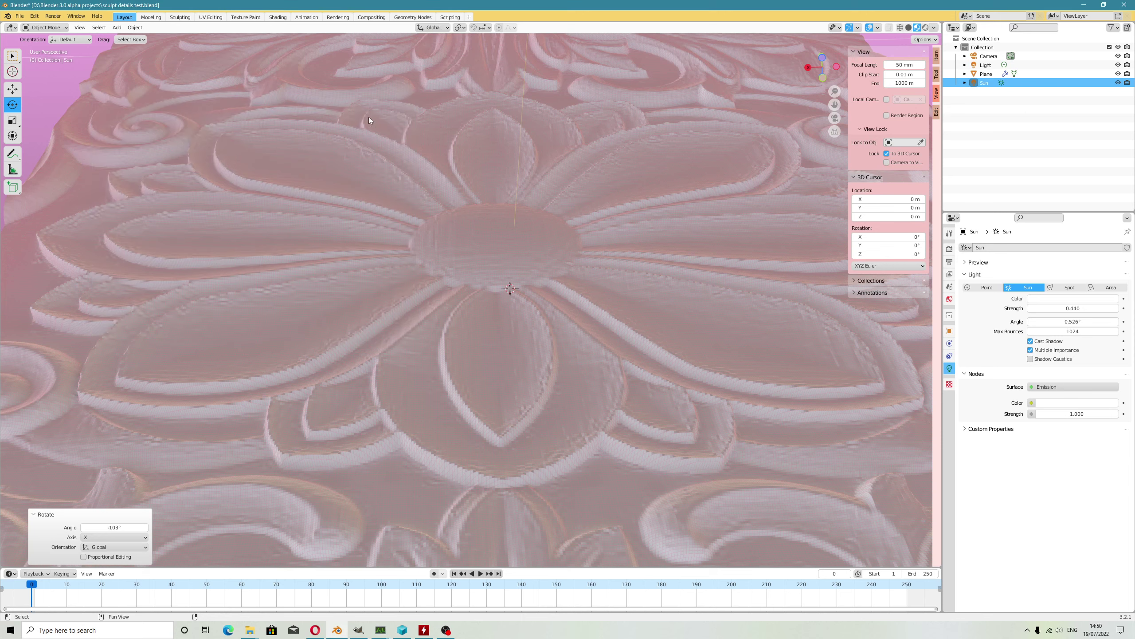
- Switch the viewport to Solid shading and inspect the flower relief from several angles
{"action": "scroll", "coordinate": [488, 264], "scroll_direction": "down", "scroll_amount": 9}
{"action": "middle_click_drag", "start_coordinate": [605, 292], "coordinate": [631, 317]}
{"action": "scroll", "coordinate": [558, 302], "scroll_direction": "up", "scroll_amount": 2}
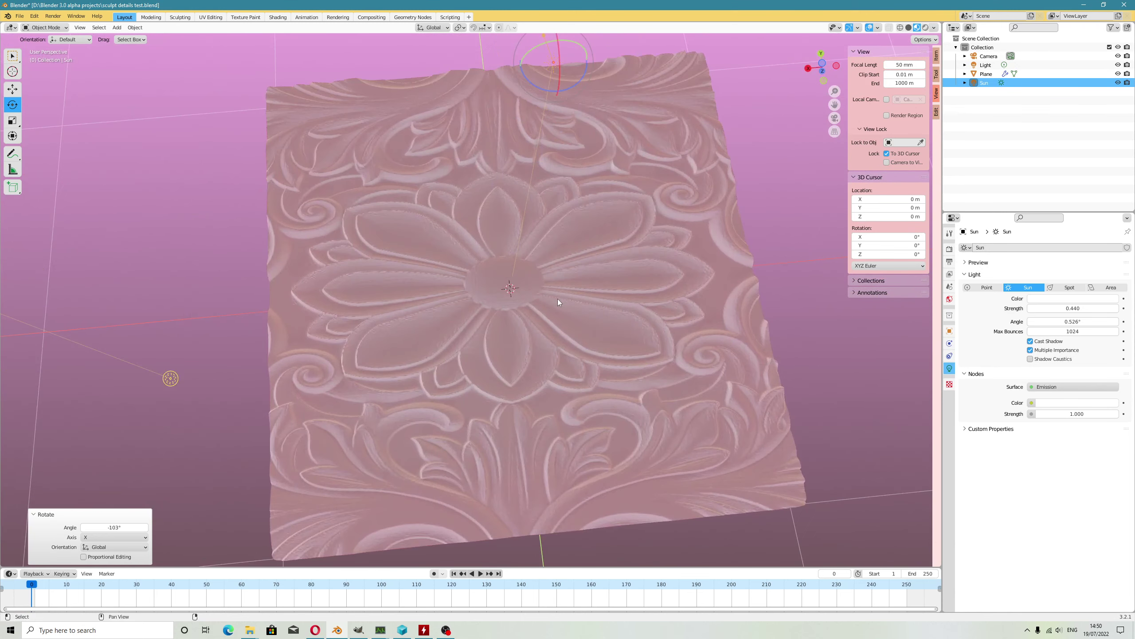
{"action": "scroll", "coordinate": [557, 298], "scroll_direction": "up", "scroll_amount": 2}
{"action": "middle_click_drag", "start_coordinate": [557, 298], "coordinate": [867, 66]}
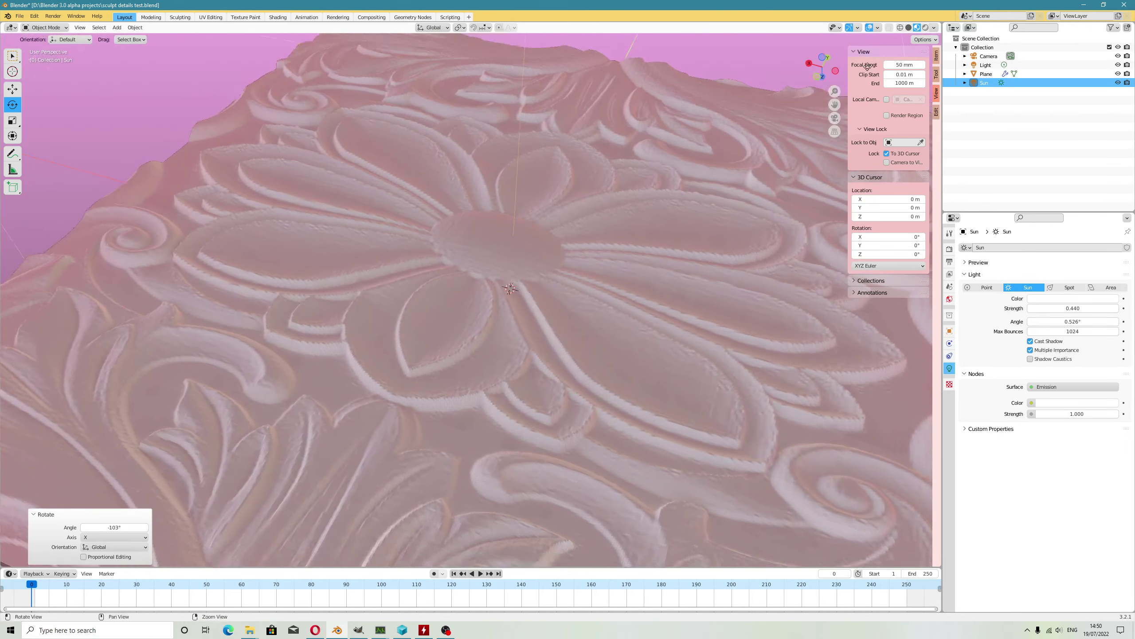
{"action": "left_click", "coordinate": [909, 27]}
{"action": "middle_click_drag", "start_coordinate": [534, 235], "coordinate": [579, 291]}
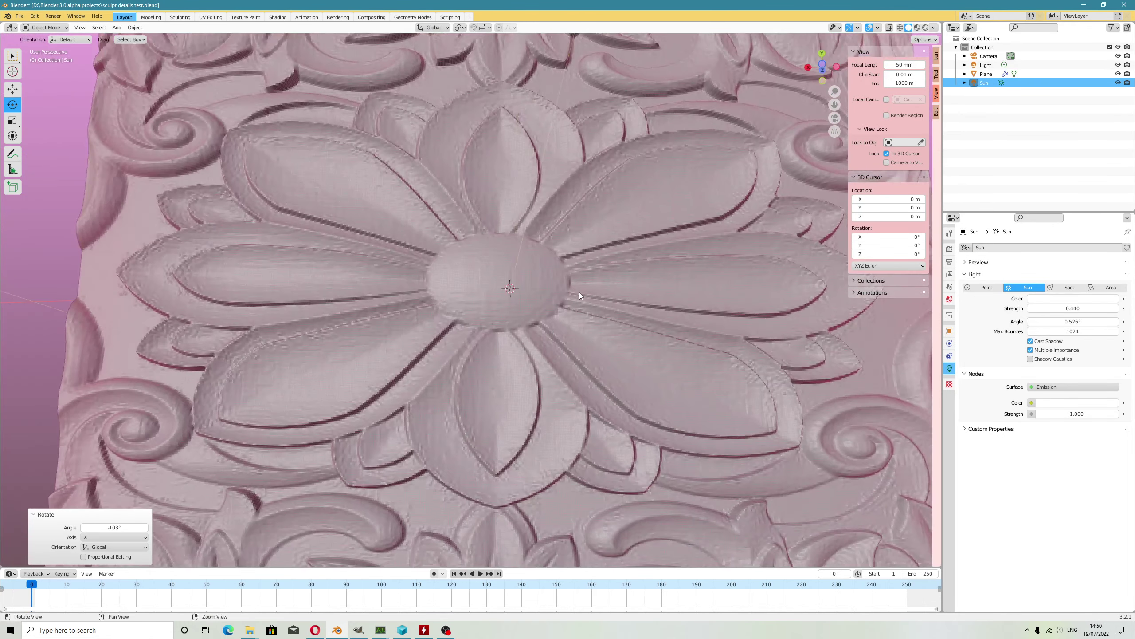
{"action": "scroll", "coordinate": [581, 292], "scroll_direction": "down", "scroll_amount": 2}
{"action": "left_click_drag", "start_coordinate": [586, 292], "coordinate": [605, 324], "text": "alt"}
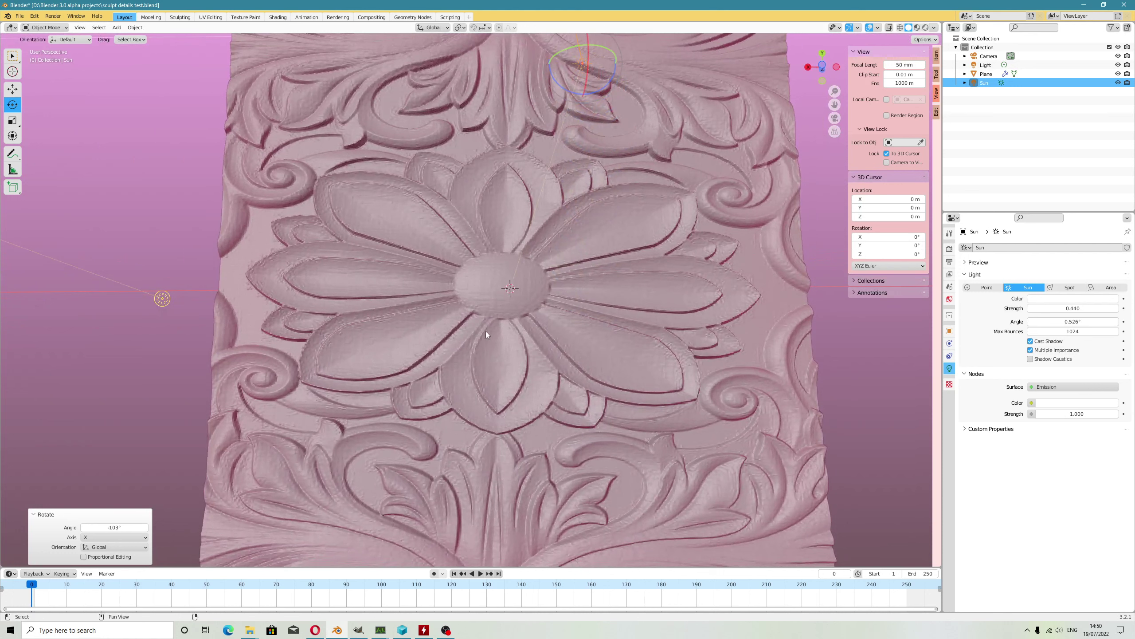
{"action": "scroll", "coordinate": [501, 327], "scroll_direction": "up", "scroll_amount": 1}
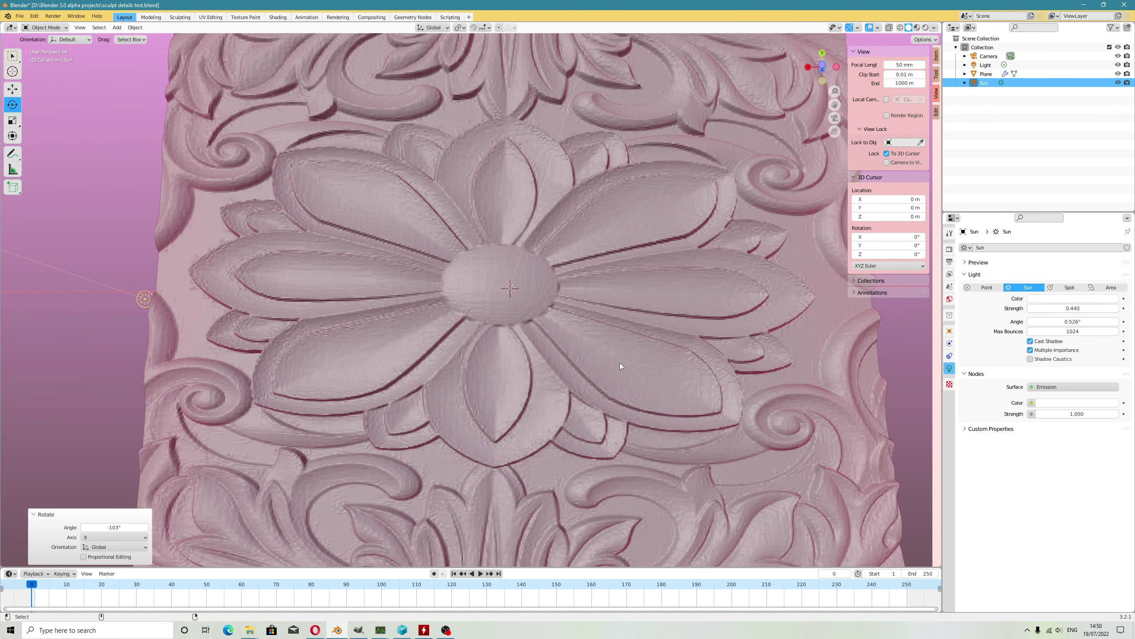
- Undo the Sun light's last rotation
{"action": "left_click", "coordinate": [262, 206]}
{"action": "scroll", "coordinate": [262, 205], "scroll_direction": "down", "scroll_amount": 3}
{"action": "key", "text": "ctrl+z"}
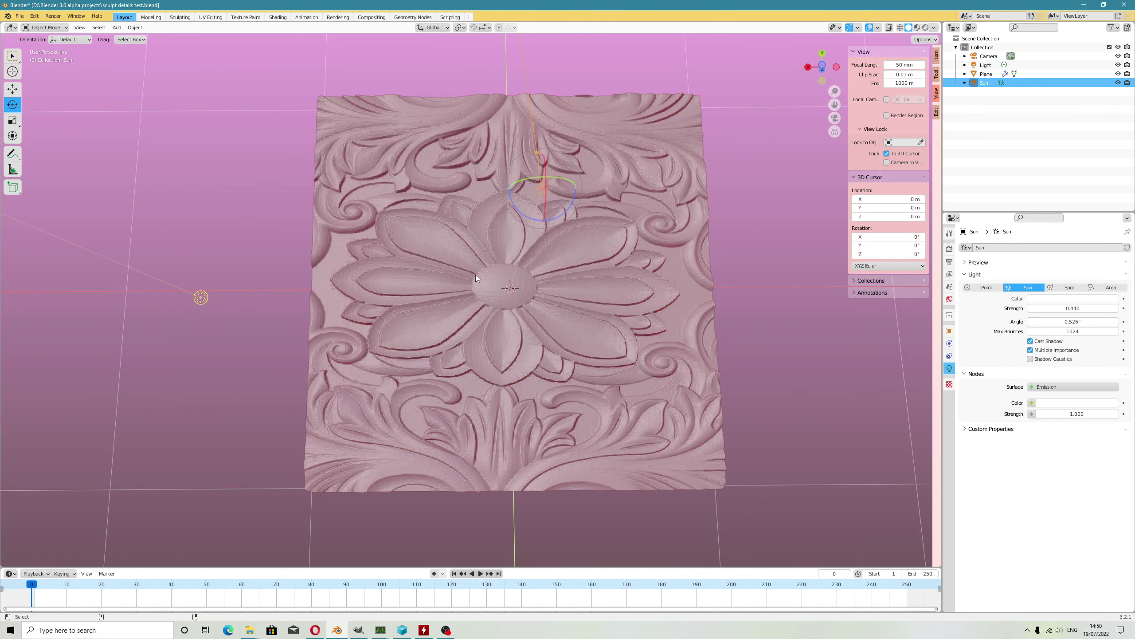
{"action": "key", "text": "ctrl+z"}
- Select the sculpted plane and compare it with the Multires modifier's viewport display off and on
{"action": "left_click", "coordinate": [553, 330]}
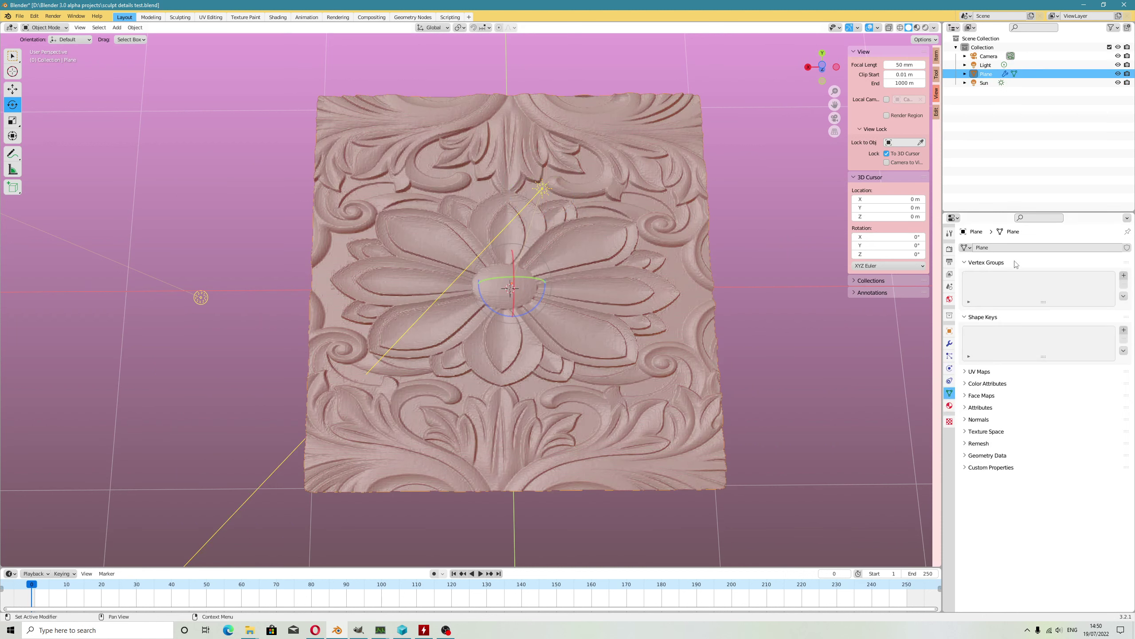
{"action": "left_click", "coordinate": [950, 233]}
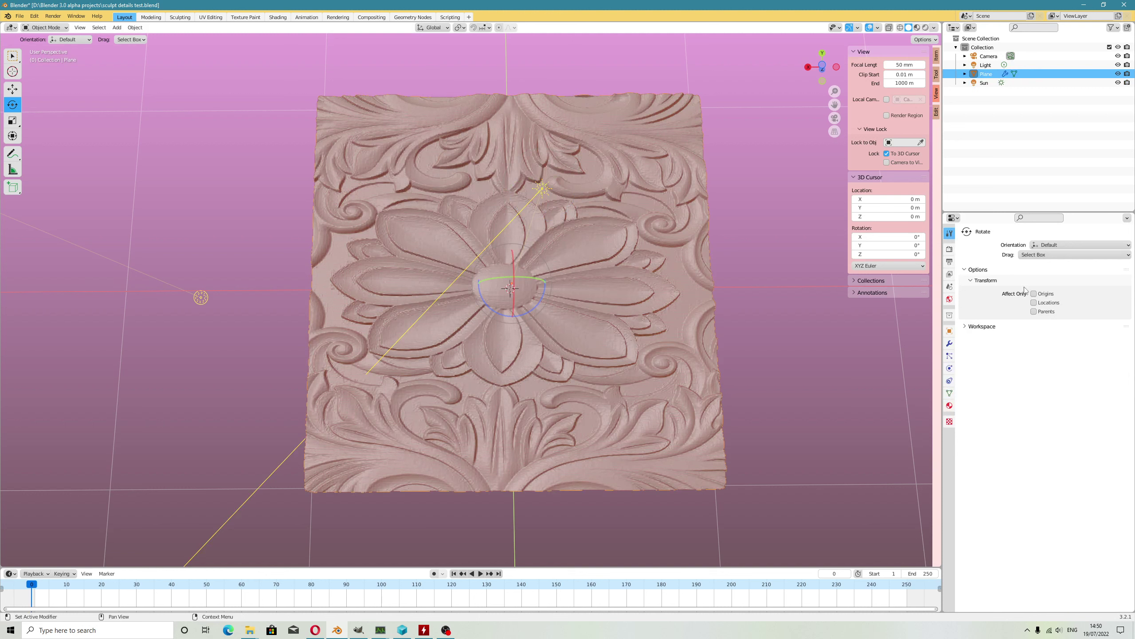
{"action": "left_click", "coordinate": [949, 343]}
{"action": "left_click", "coordinate": [1087, 262]}
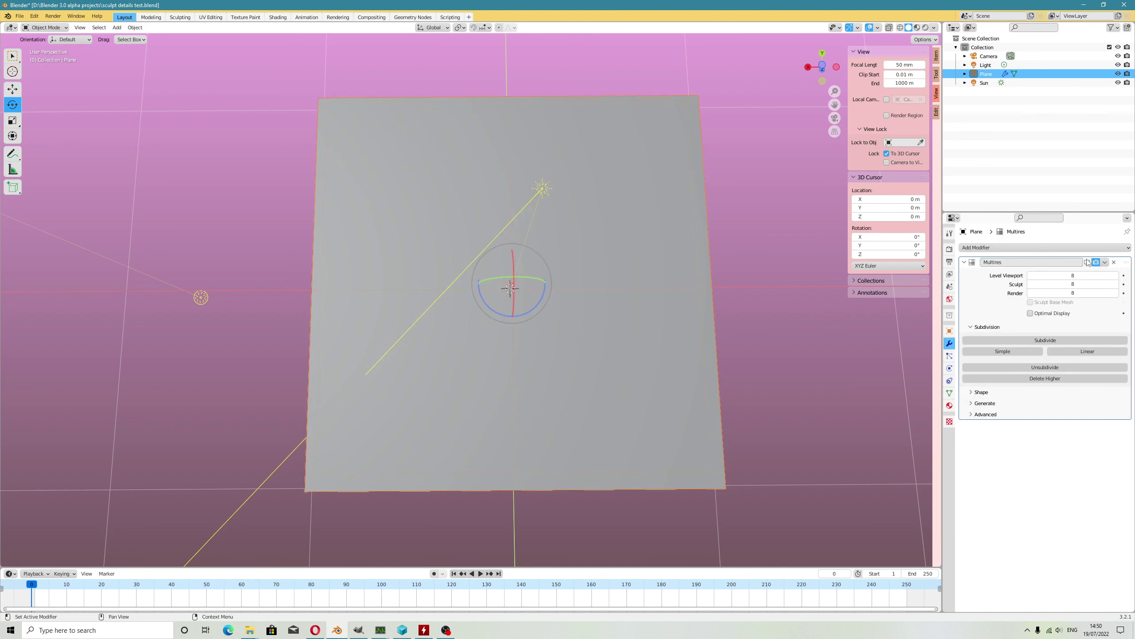
{"action": "left_click", "coordinate": [1087, 262]}
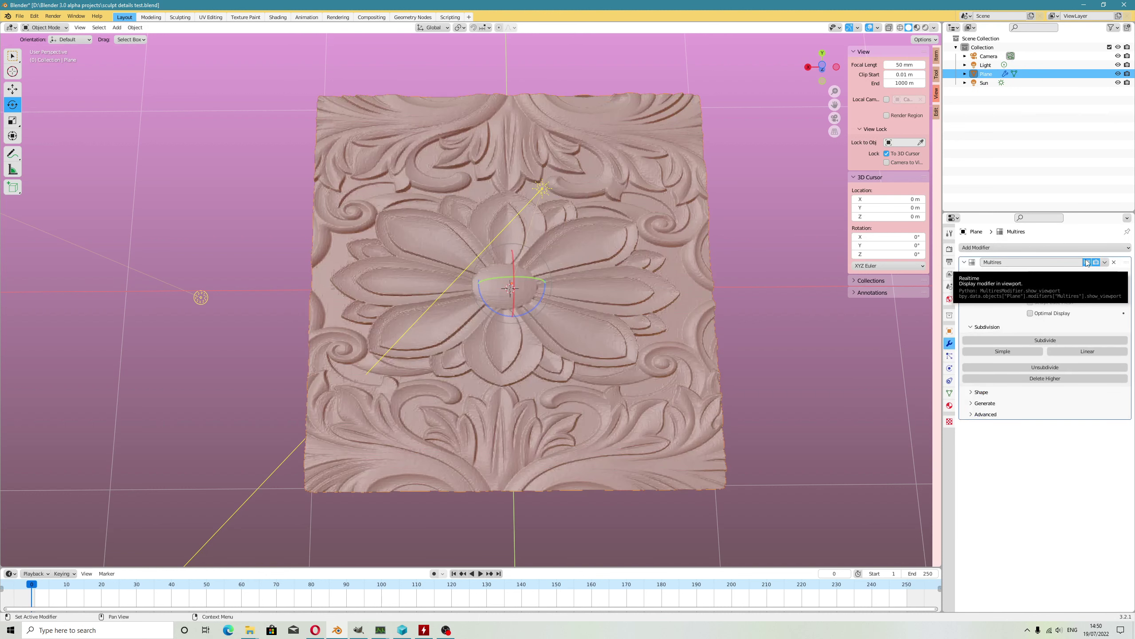
{"action": "left_click", "coordinate": [1087, 262]}
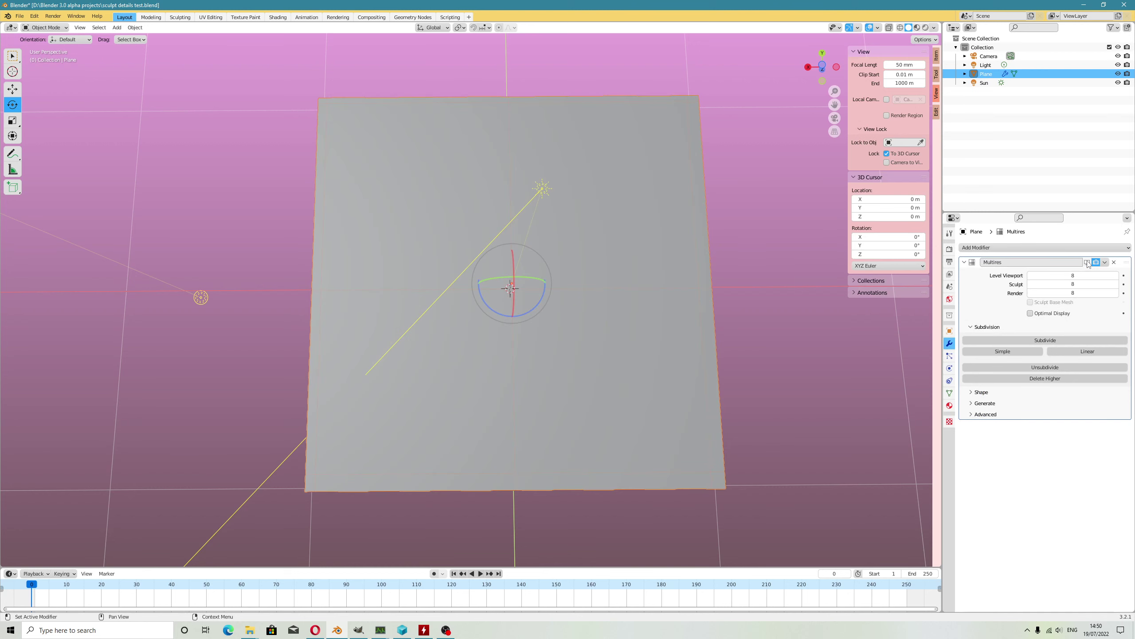
- Remove the plane's Multires modifier with its sculpted detail and add a fresh Multiresolution modifier
{"action": "left_click", "coordinate": [1116, 263]}
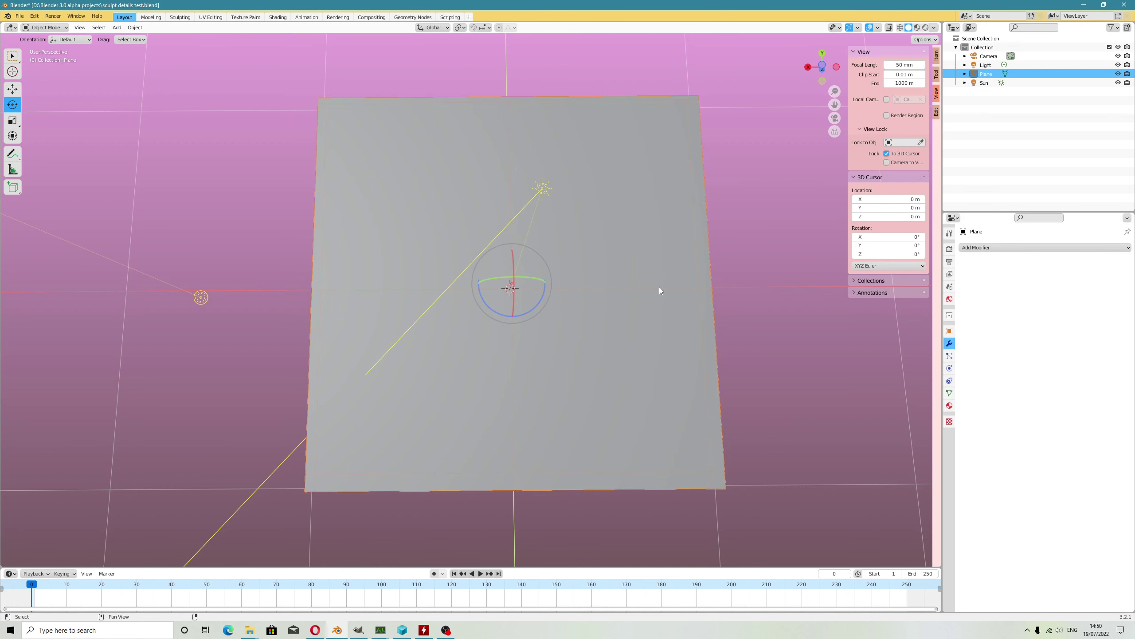
{"action": "left_click", "coordinate": [1011, 249]}
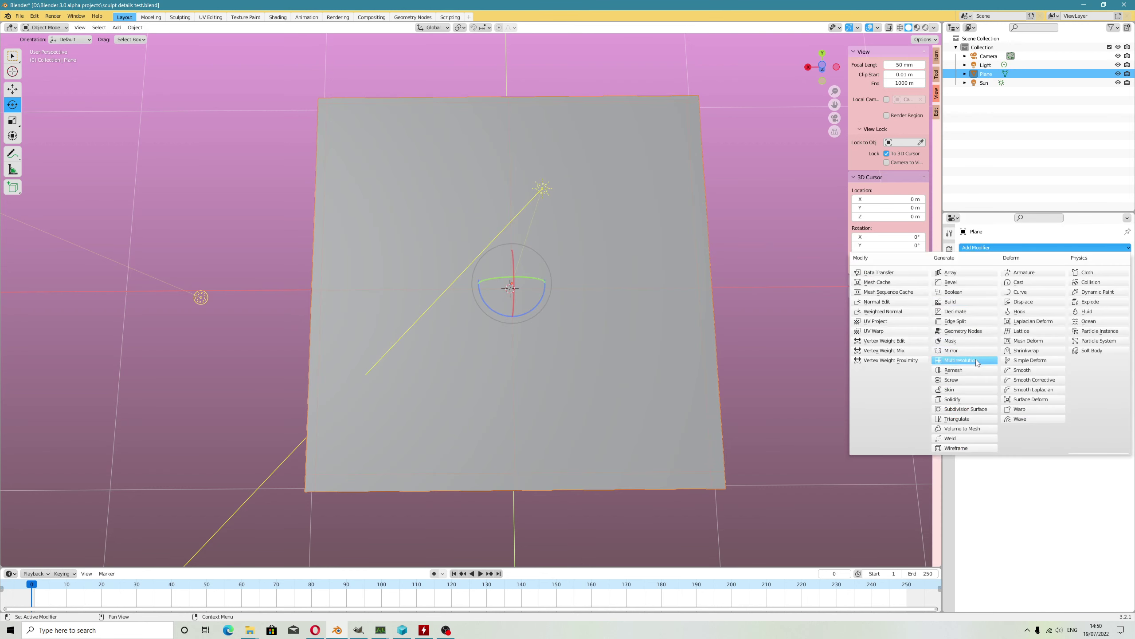
{"action": "left_click", "coordinate": [962, 360]}
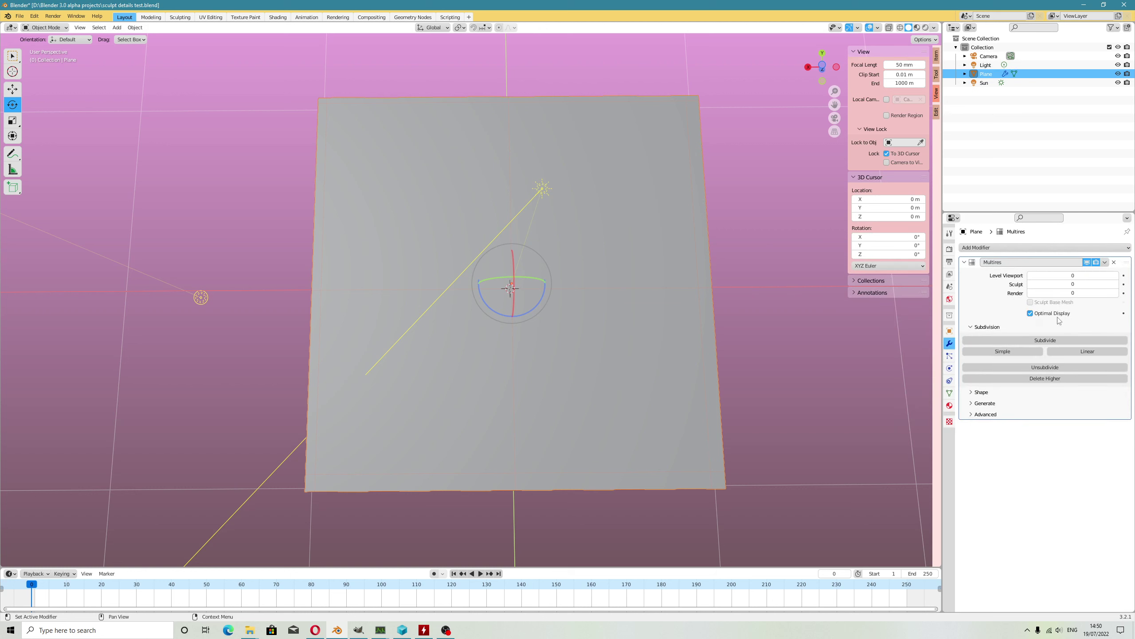
- Subdivide the plane with the new Multires modifier up to level 7
{"action": "left_click", "coordinate": [1045, 341]}
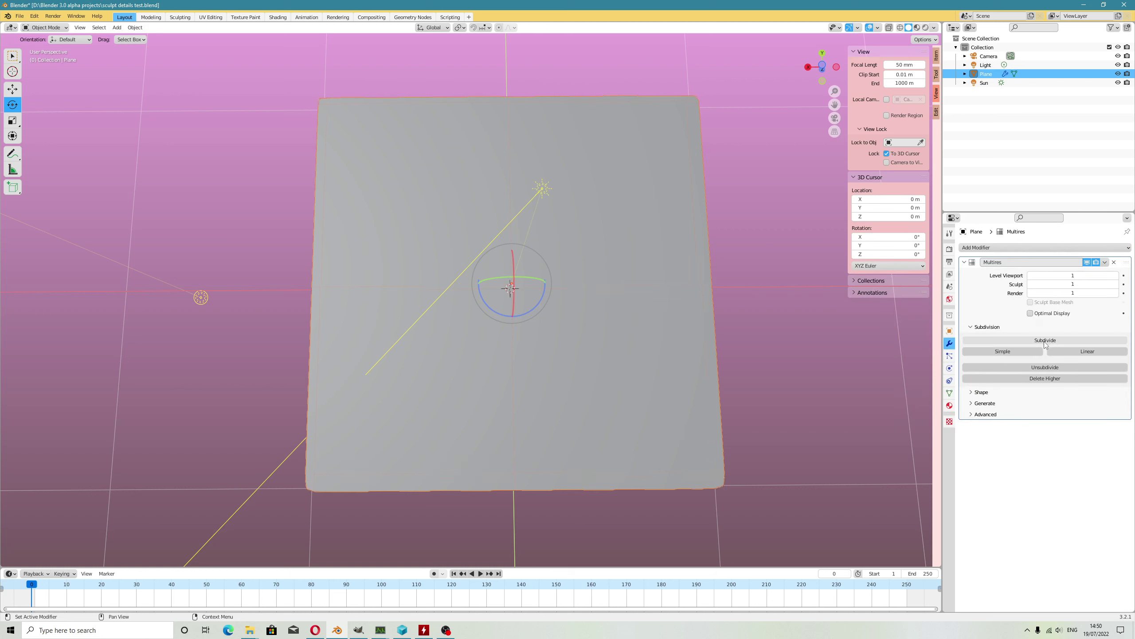
{"action": "left_click", "coordinate": [1045, 340]}
{"action": "left_click", "coordinate": [1045, 340]}
{"action": "left_click", "coordinate": [1045, 340]}
{"action": "left_click", "coordinate": [1045, 340]}
{"action": "left_click", "coordinate": [1045, 341]}
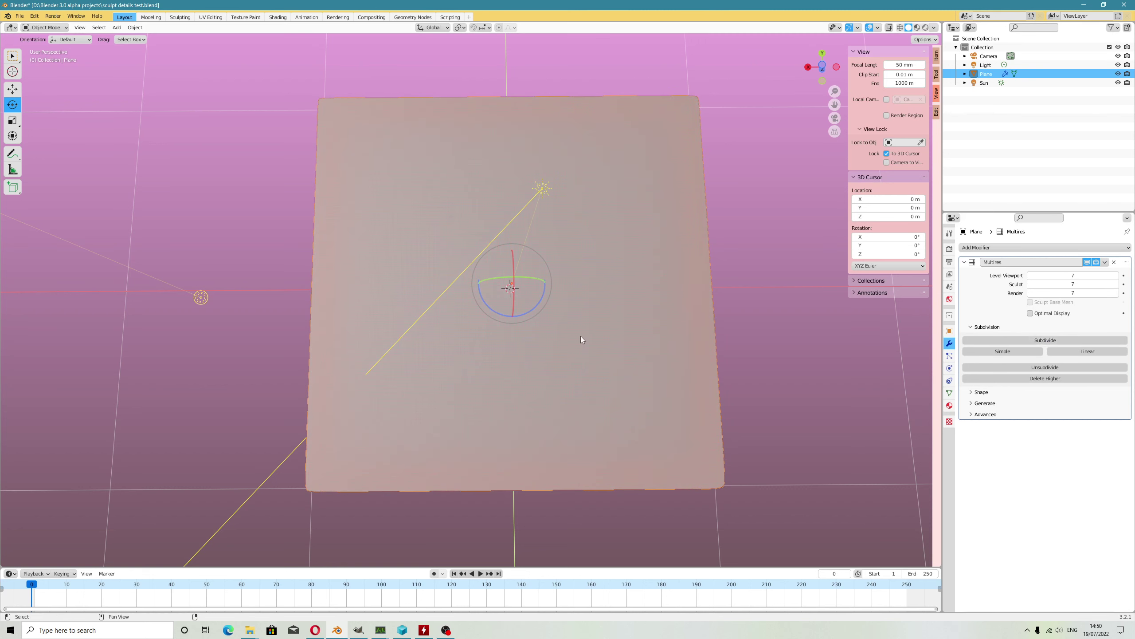
- Enter Sculpt Mode on the plane and assign the round flower texture, Texture.004, to the Draw Sharp brush
{"action": "scroll", "coordinate": [579, 329], "scroll_direction": "down", "scroll_amount": 2}
{"action": "left_click", "coordinate": [45, 27]}
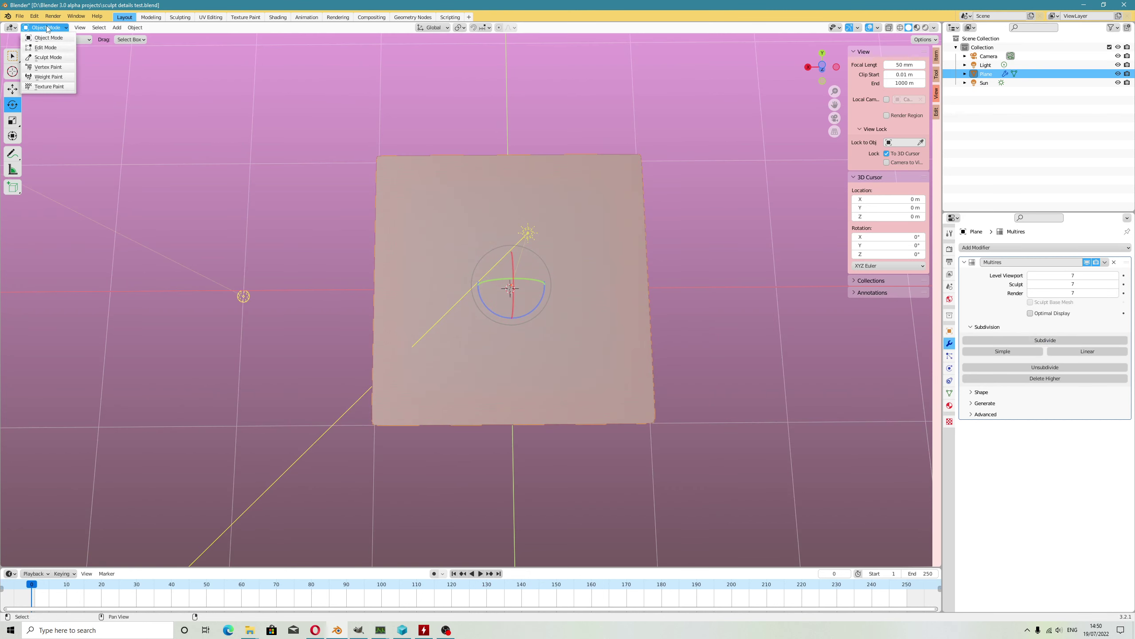
{"action": "left_click", "coordinate": [52, 56]}
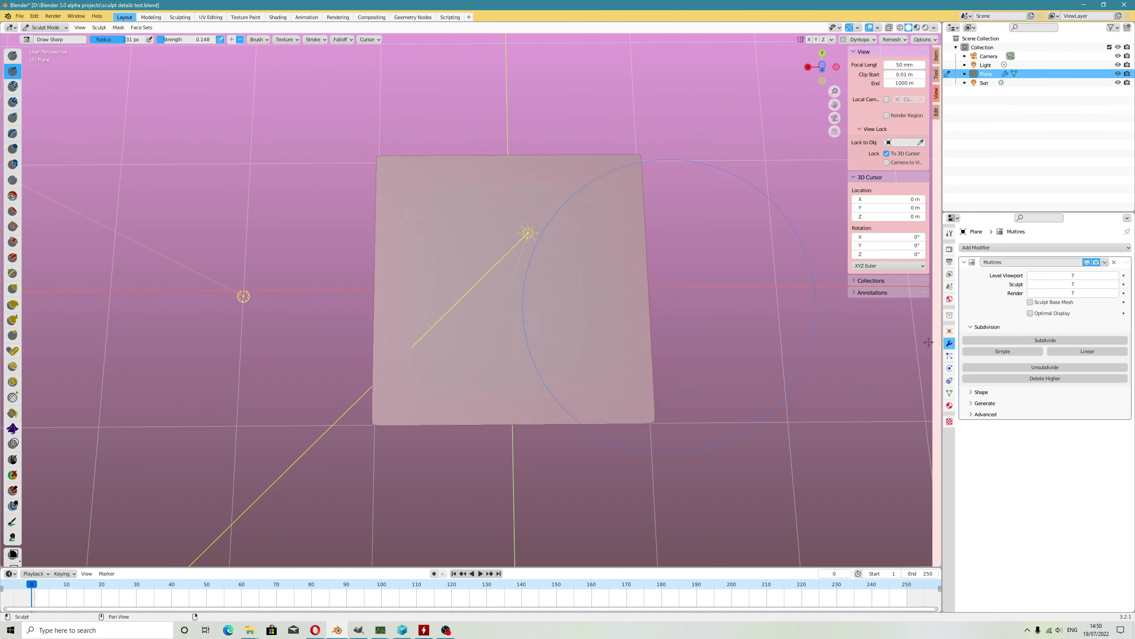
{"action": "left_click", "coordinate": [950, 233]}
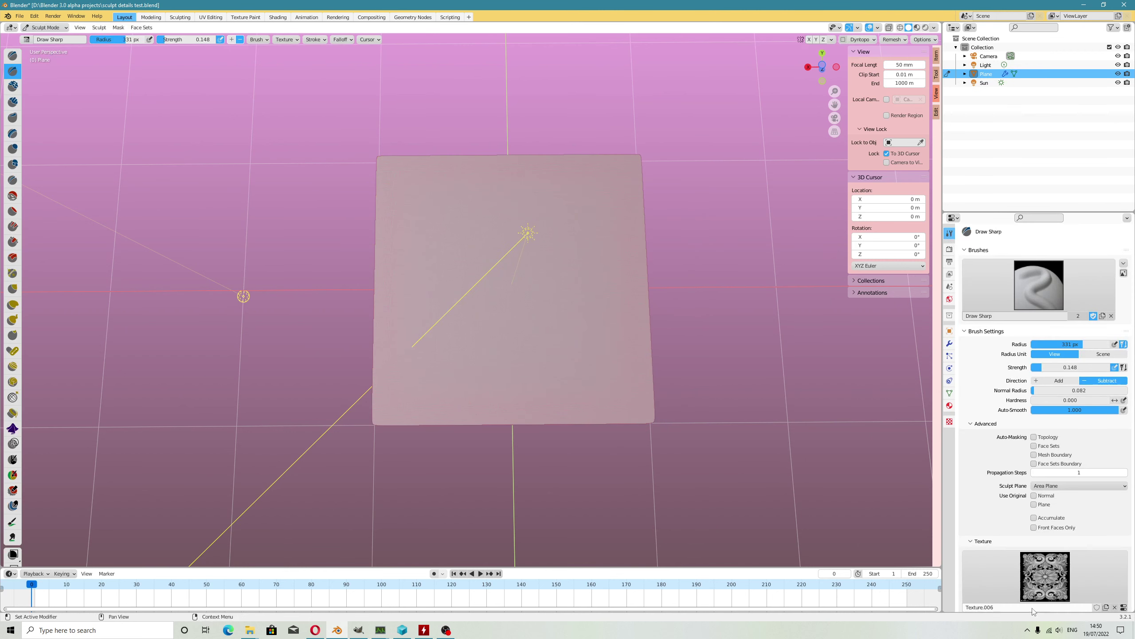
{"action": "left_click", "coordinate": [1034, 581]}
{"action": "left_click", "coordinate": [1008, 456]}
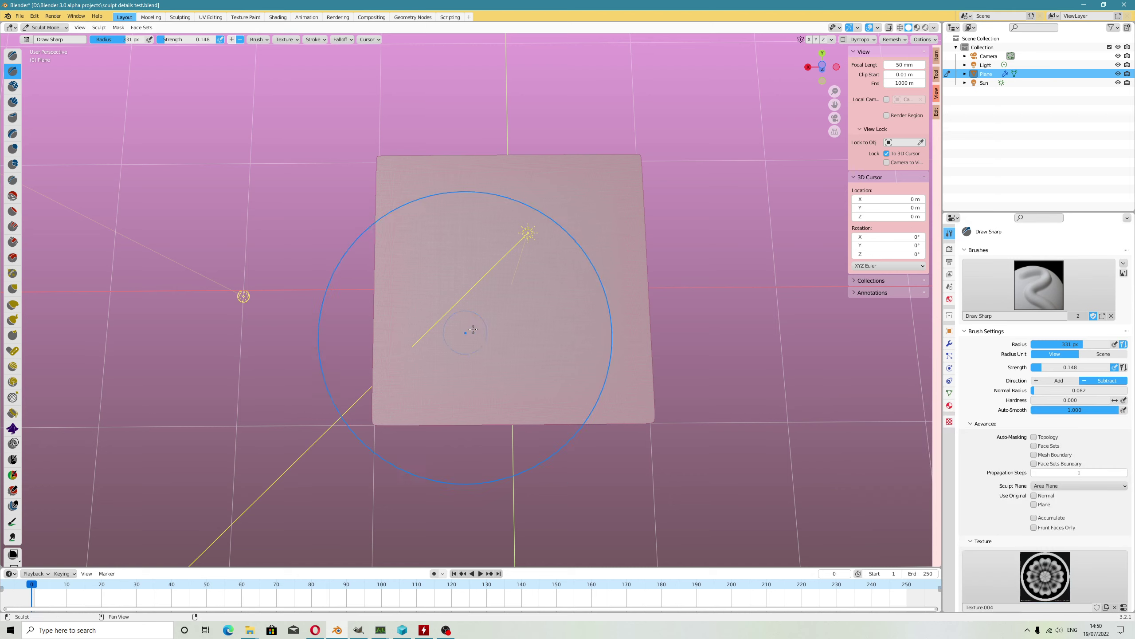
- Try stamping the round flower at the plane's center, inspect its relief from several angles, and undo the stamp
{"action": "scroll", "coordinate": [510, 285], "scroll_direction": "up", "scroll_amount": 1}
{"action": "left_click", "coordinate": [510, 285]}
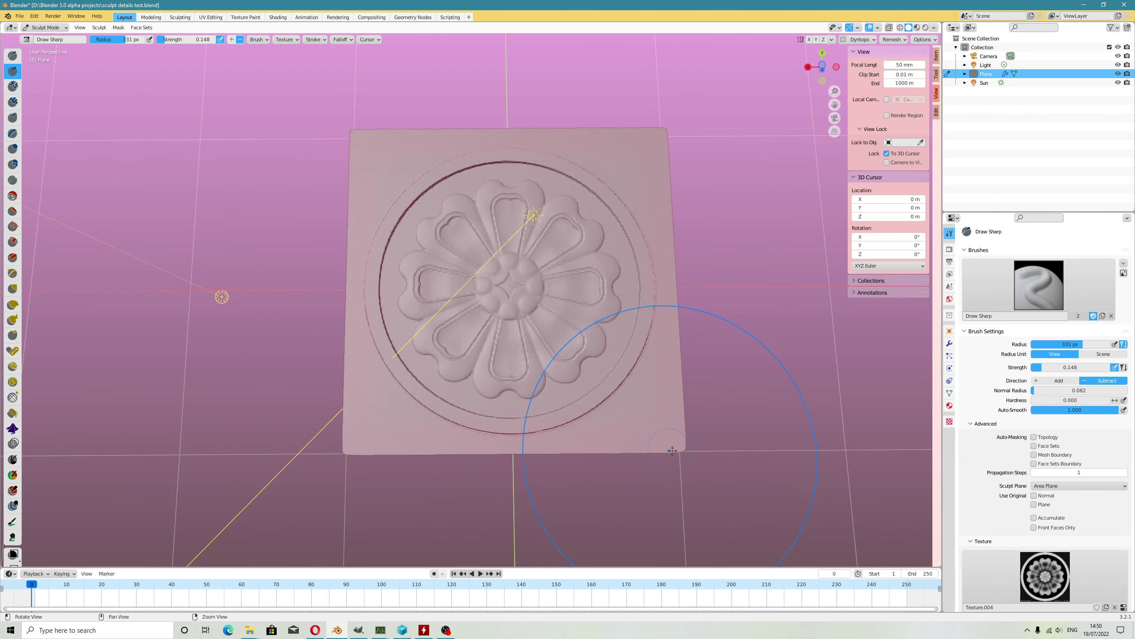
{"action": "middle_click_drag", "start_coordinate": [608, 456], "coordinate": [638, 428]}
{"action": "scroll", "coordinate": [638, 428], "scroll_direction": "up", "scroll_amount": 3}
{"action": "middle_click_drag", "start_coordinate": [686, 393], "coordinate": [704, 422]}
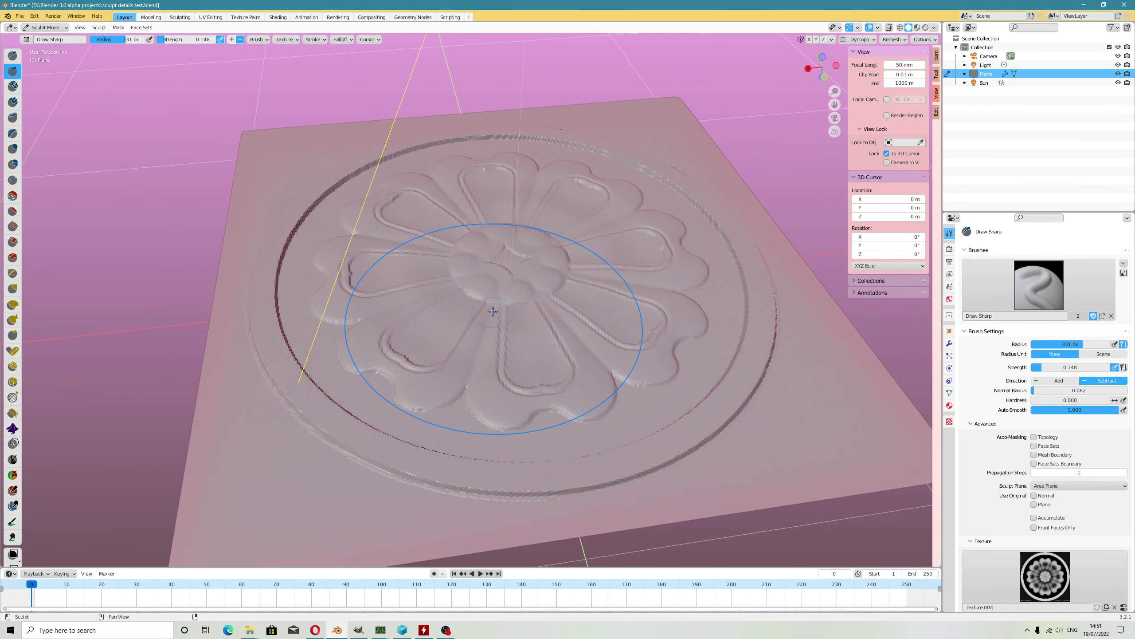
{"action": "middle_click_drag", "start_coordinate": [543, 333], "coordinate": [551, 371]}
{"action": "scroll", "coordinate": [551, 370], "scroll_direction": "down", "scroll_amount": 3}
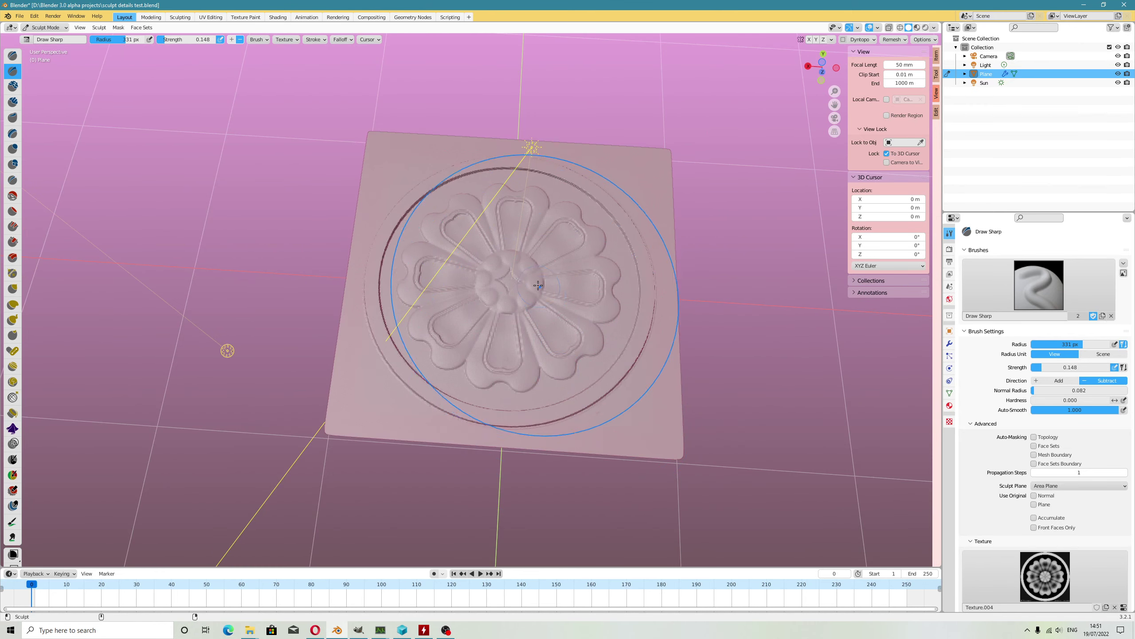
{"action": "key", "text": "ctrl+z"}
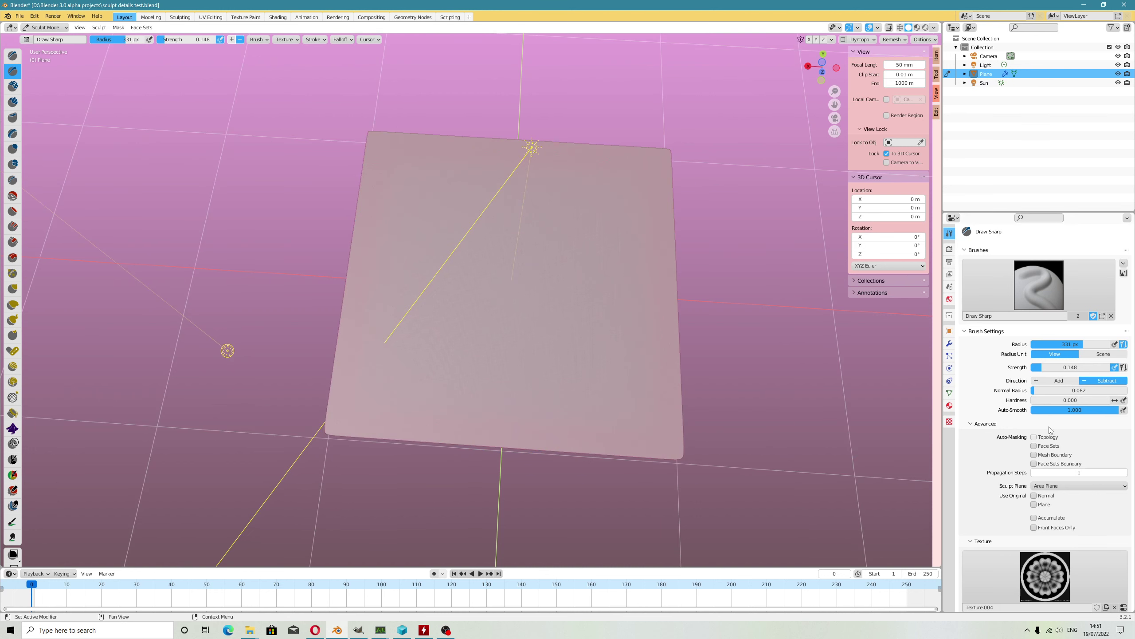
- Set the brush's Normal Radius to 0.145 and try another round flower stamp on the plane
{"action": "left_click_drag", "start_coordinate": [1037, 390], "coordinate": [1043, 390]}
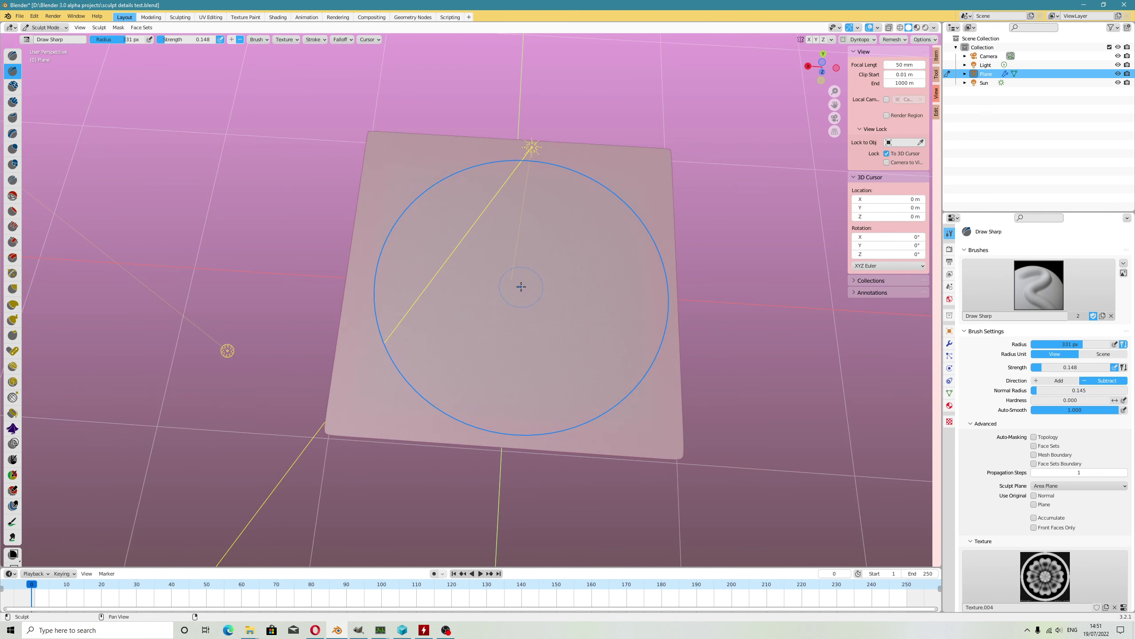
{"action": "left_click", "coordinate": [530, 297]}
{"action": "middle_click_drag", "start_coordinate": [686, 465], "coordinate": [644, 432]}
{"action": "scroll", "coordinate": [646, 434], "scroll_direction": "up", "scroll_amount": 3}
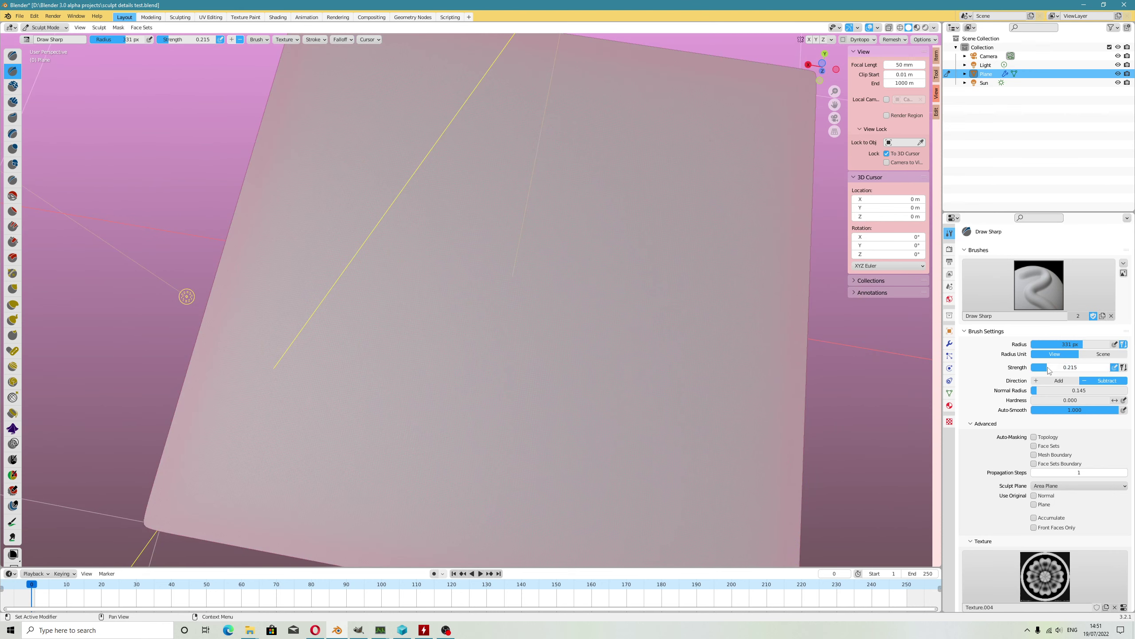
- Set the brush Strength to 0.176 and stamp the round flower at the plane's center
{"action": "scroll", "coordinate": [528, 259], "scroll_direction": "down", "scroll_amount": 4}
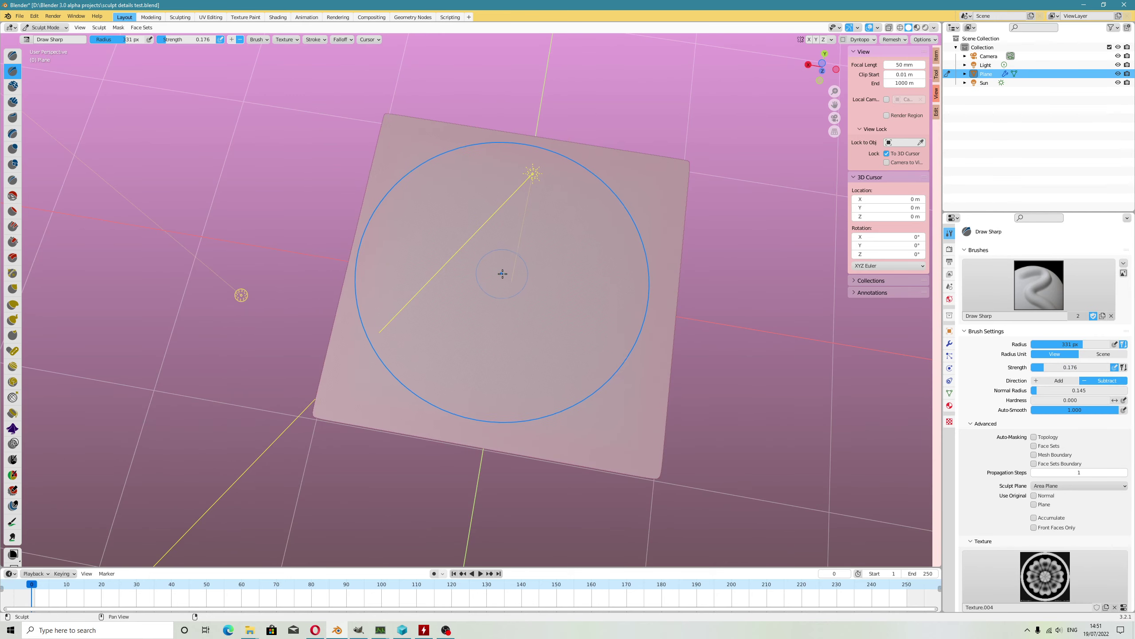
{"action": "left_click", "coordinate": [510, 272]}
{"action": "scroll", "coordinate": [654, 438], "scroll_direction": "up", "scroll_amount": 3}
{"action": "middle_click_drag", "start_coordinate": [655, 438], "coordinate": [608, 405]}
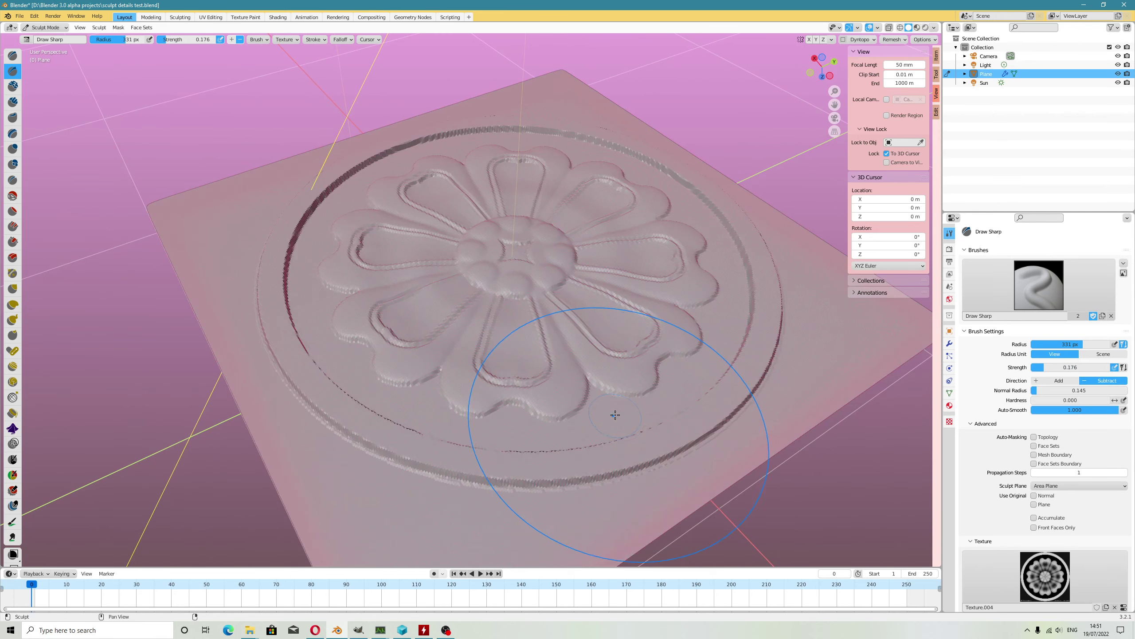
- Return to Object Mode and inspect the stamped round flower relief up close
{"action": "left_click", "coordinate": [50, 31]}
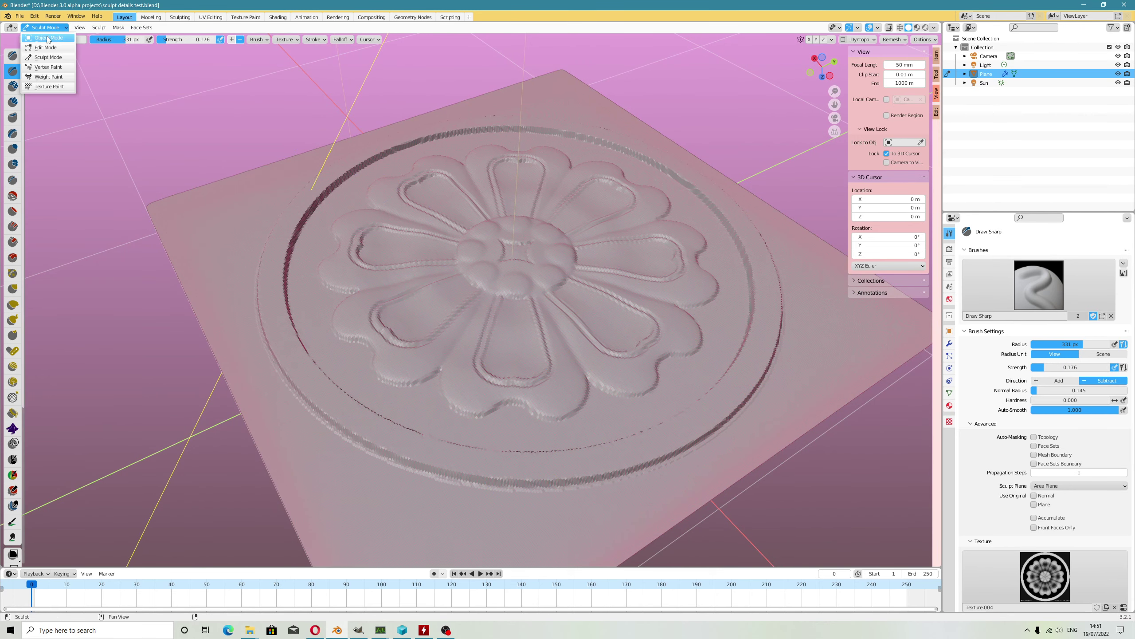
{"action": "left_click", "coordinate": [48, 39]}
{"action": "middle_click_drag", "start_coordinate": [403, 288], "coordinate": [463, 335]}
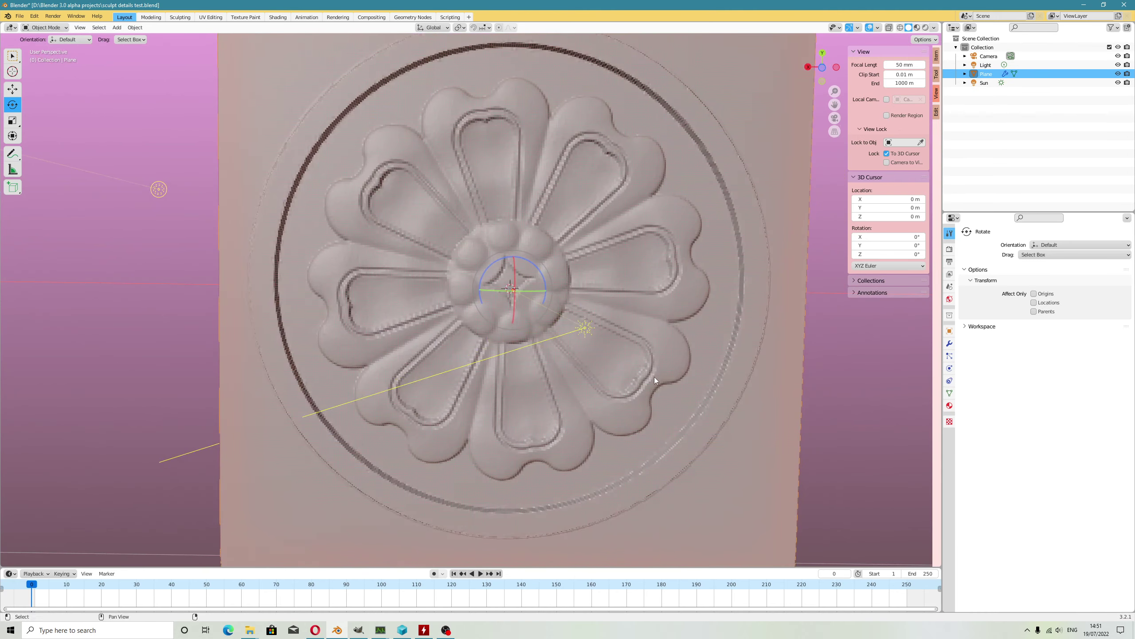
{"action": "scroll", "coordinate": [654, 378], "scroll_direction": "up", "scroll_amount": 5}
{"action": "middle_click_drag", "start_coordinate": [640, 368], "coordinate": [500, 343]}
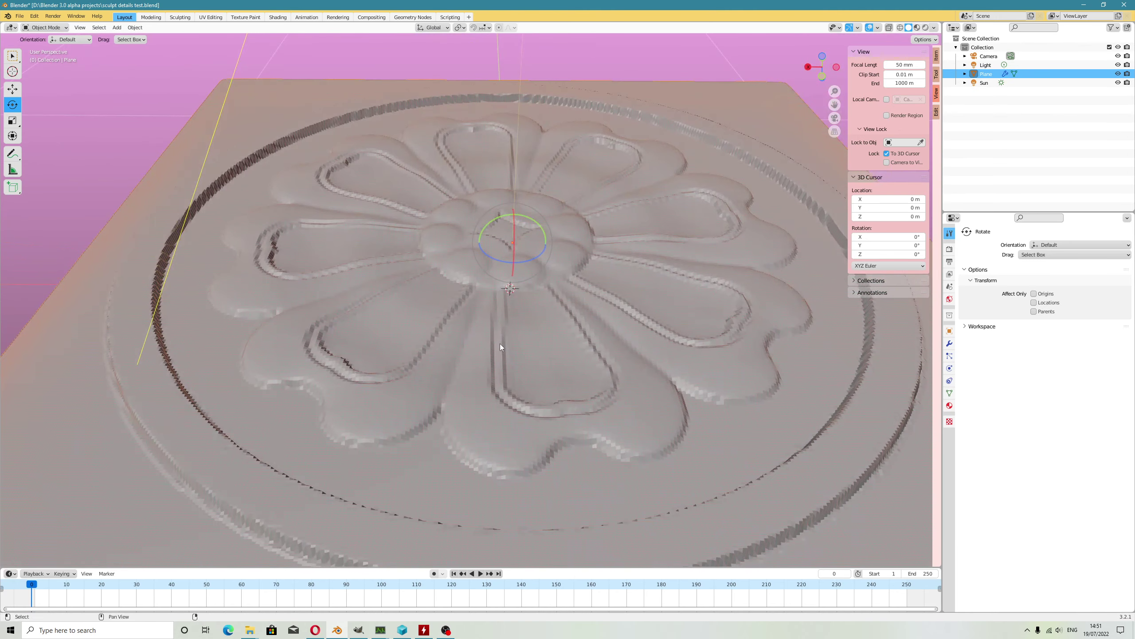
- Undo the round flower stamp and subdivide the plane's Multiresolution modifier once more, raising the sculpt level to 8
{"action": "scroll", "coordinate": [491, 335], "scroll_direction": "down", "scroll_amount": 2}
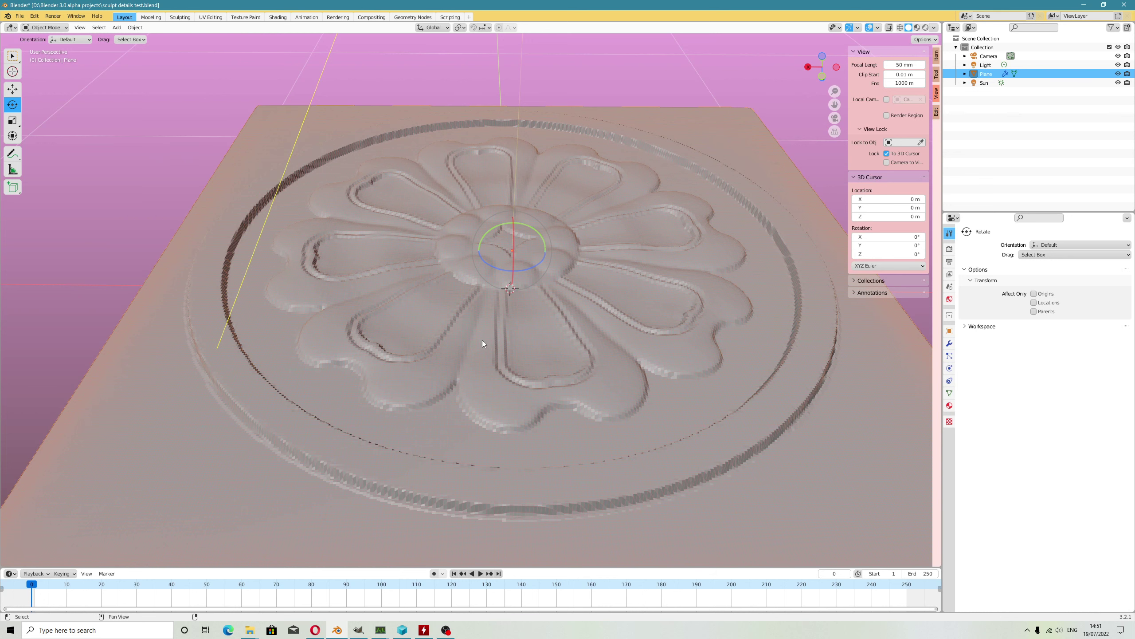
{"action": "key", "text": "ctrl+z"}
{"action": "key", "text": "ctrl+z"}
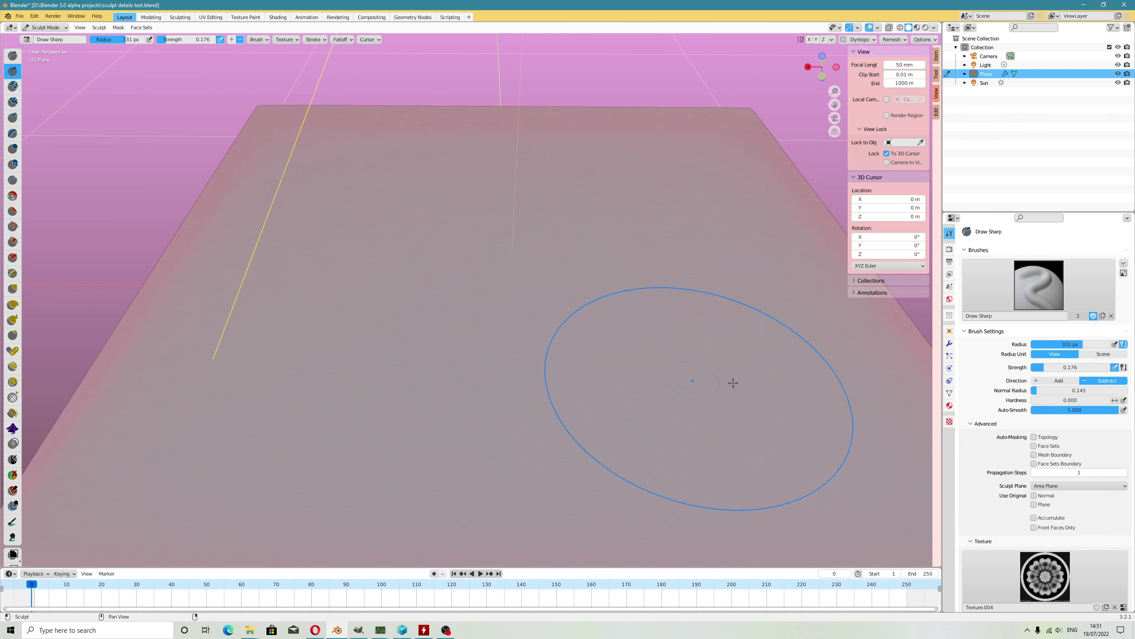
{"action": "left_click", "coordinate": [950, 343]}
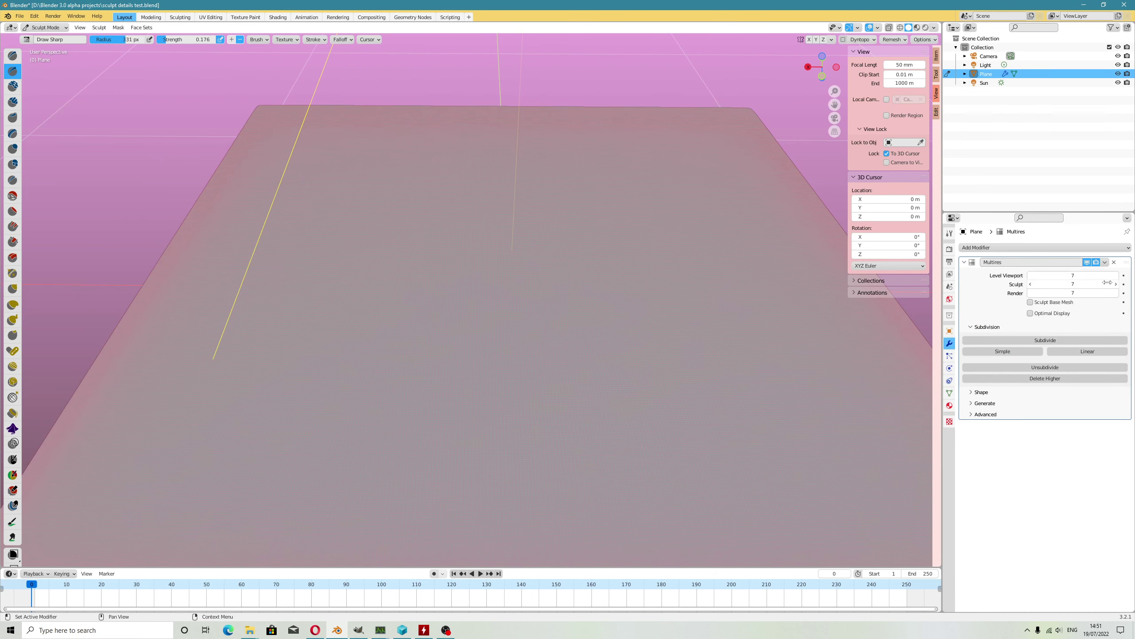
{"action": "left_click", "coordinate": [1062, 341]}
- Stamp the round flower at the center of the more finely subdivided plane and view its relief from above
{"action": "scroll", "coordinate": [475, 301], "scroll_direction": "down", "scroll_amount": 5}
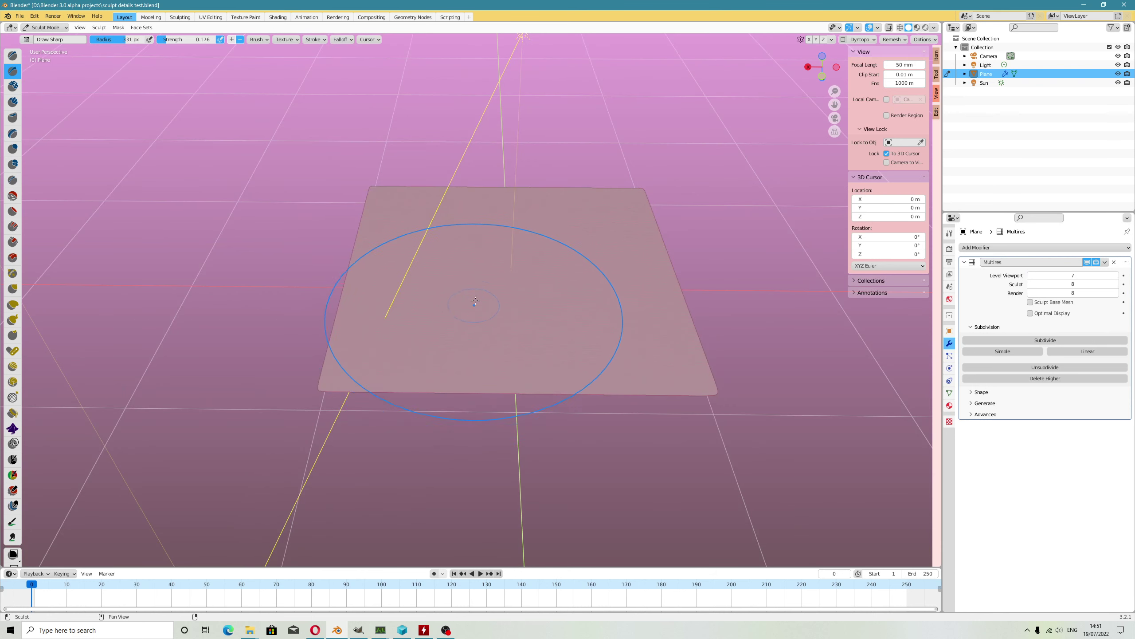
{"action": "left_click", "coordinate": [505, 271]}
{"action": "scroll", "coordinate": [586, 345], "scroll_direction": "up", "scroll_amount": 2}
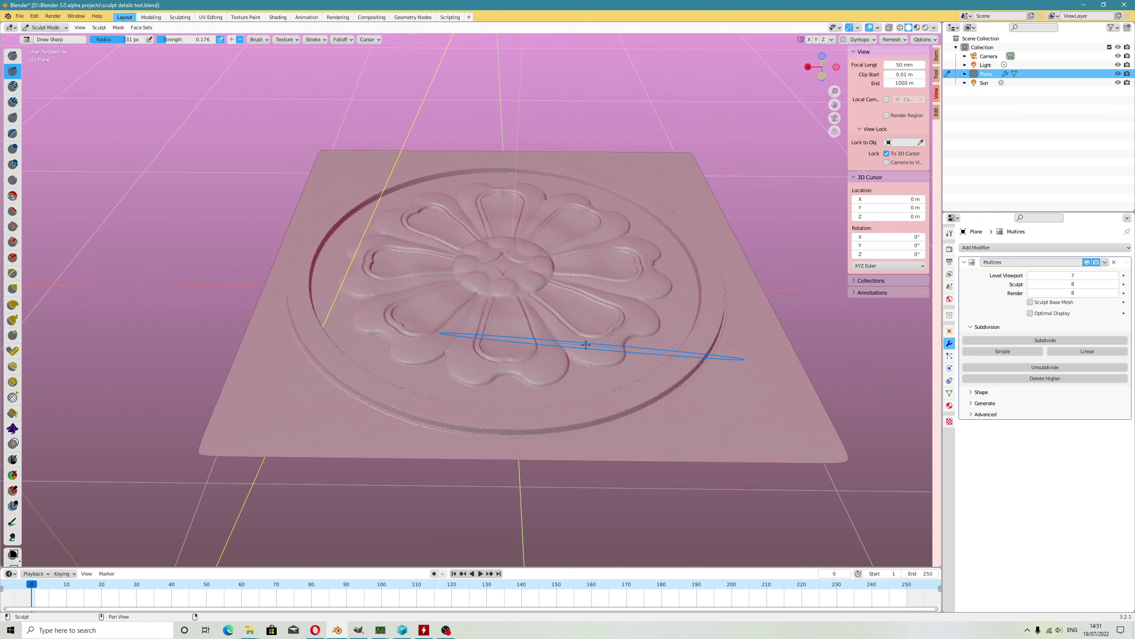
{"action": "middle_click_drag", "start_coordinate": [586, 344], "coordinate": [646, 396]}
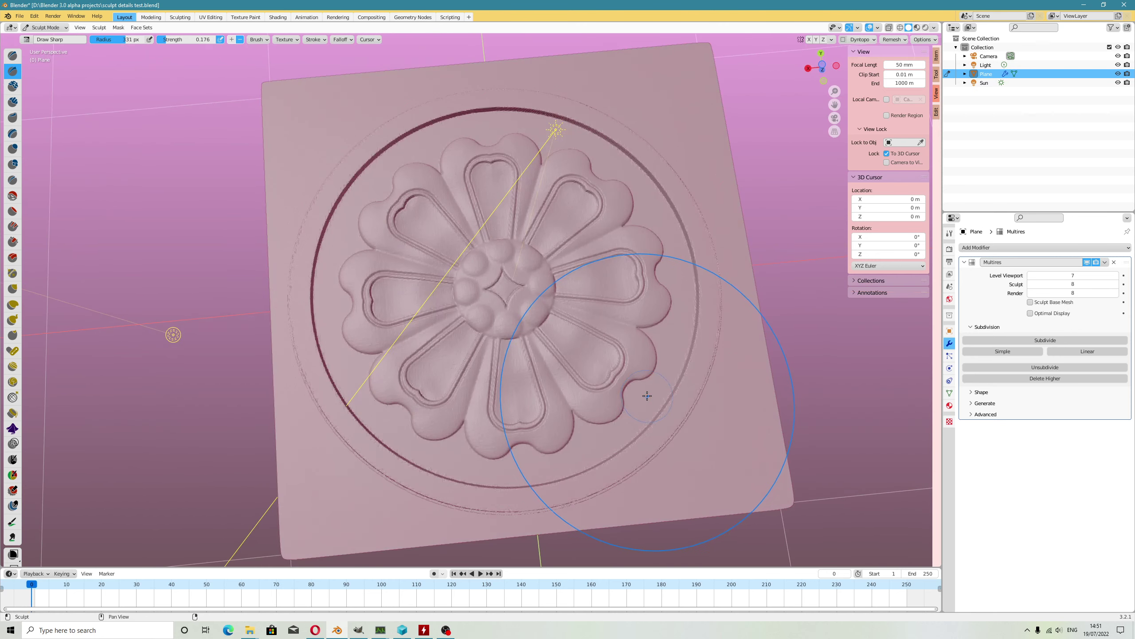
- Switch to Object Mode and inspect the flower's petals and center up close and at an angle
{"action": "left_click", "coordinate": [47, 28]}
{"action": "left_click", "coordinate": [45, 37]}
{"action": "scroll", "coordinate": [600, 232], "scroll_direction": "up", "scroll_amount": 4}
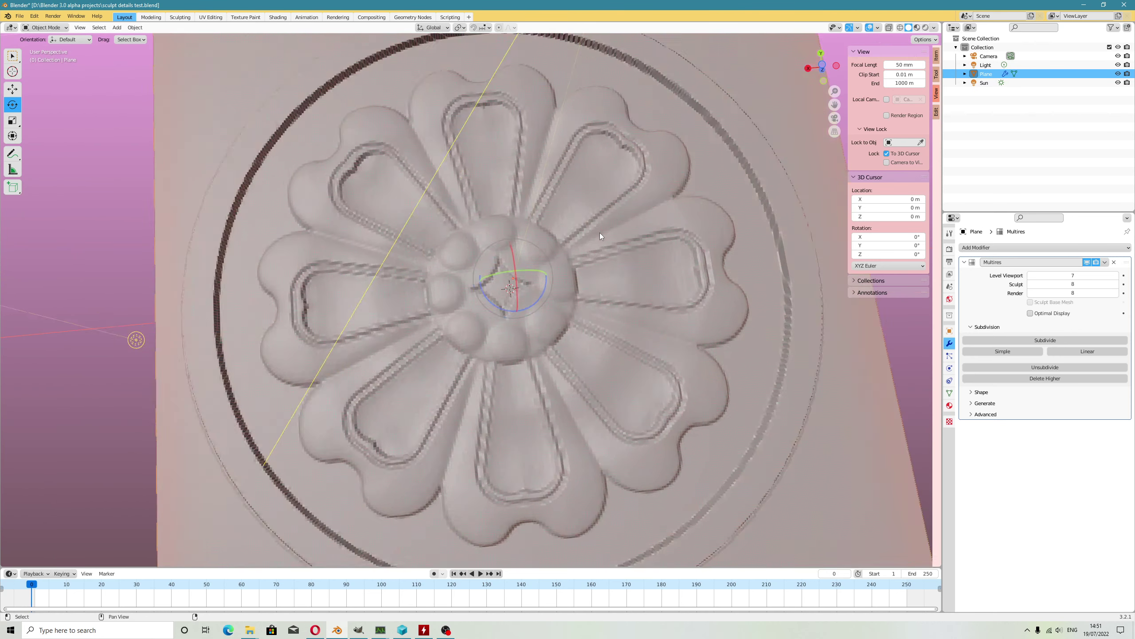
{"action": "mouse_move", "coordinate": [611, 280]}
{"action": "middle_mouse_down"}
{"action": "mouse_move", "coordinate": [636, 468]}
{"action": "mouse_move", "coordinate": [594, 397]}
{"action": "mouse_move", "coordinate": [586, 403]}
{"action": "mouse_move", "coordinate": [595, 386]}
{"action": "mouse_move", "coordinate": [658, 383]}
{"action": "middle_mouse_up"}
{"action": "scroll", "coordinate": [585, 403], "scroll_direction": "down", "scroll_amount": 4}
- Return to Sculpt Mode and examine the flower relief's detail up close and from above
{"action": "key", "text": "ctrl+Tab"}
{"action": "scroll", "coordinate": [597, 388], "scroll_direction": "up", "scroll_amount": 3}
{"action": "scroll", "coordinate": [598, 388], "scroll_direction": "up", "scroll_amount": 1}
{"action": "scroll", "coordinate": [635, 343], "scroll_direction": "up", "scroll_amount": 1}
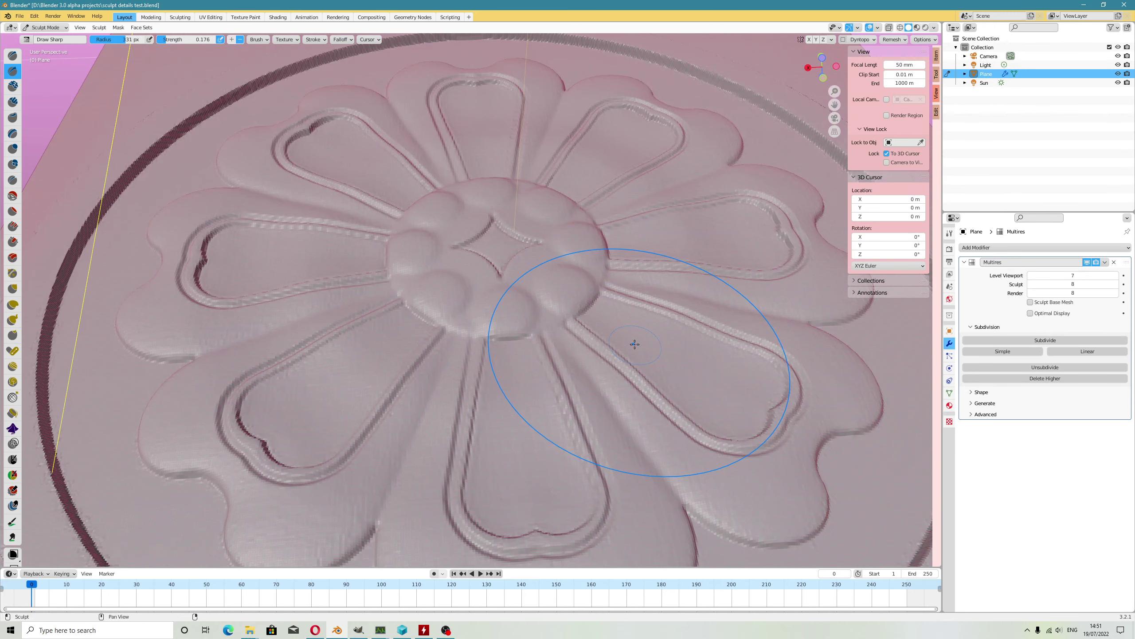
{"action": "scroll", "coordinate": [635, 345], "scroll_direction": "down", "scroll_amount": 2}
{"action": "middle_click_drag", "start_coordinate": [637, 346], "coordinate": [608, 316]}
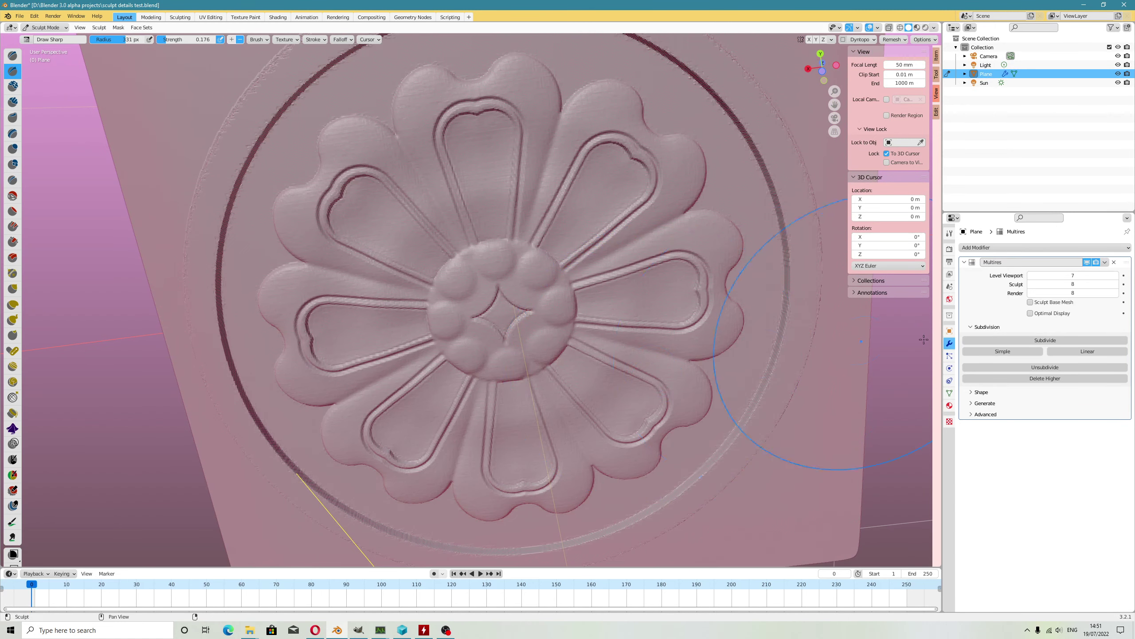
- Compare the flower's smoothness in Object Mode with its look in Sculpt Mode
{"action": "left_click", "coordinate": [45, 27]}
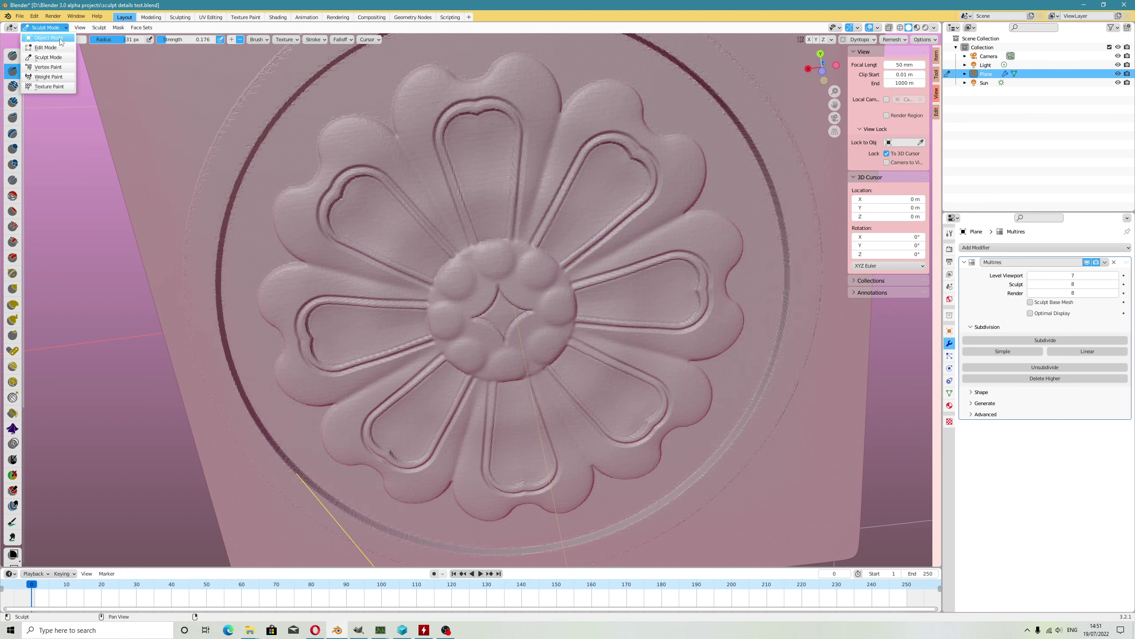
{"action": "left_click", "coordinate": [45, 39]}
{"action": "middle_click_drag", "start_coordinate": [353, 231], "coordinate": [295, 263]}
{"action": "left_click", "coordinate": [45, 28]}
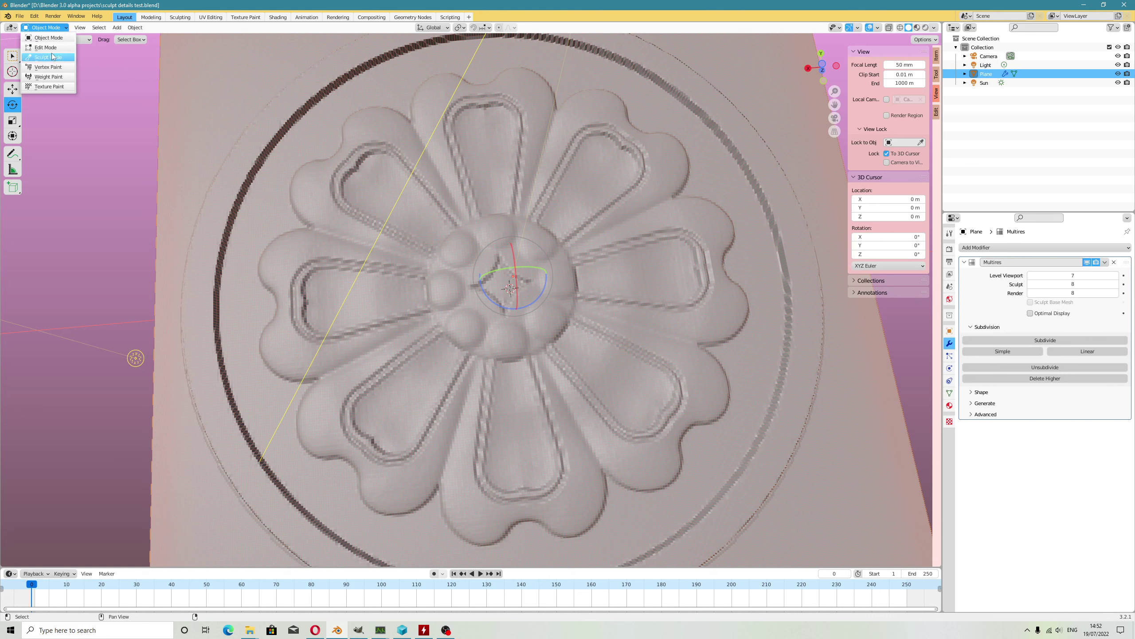
{"action": "key", "text": "Return"}
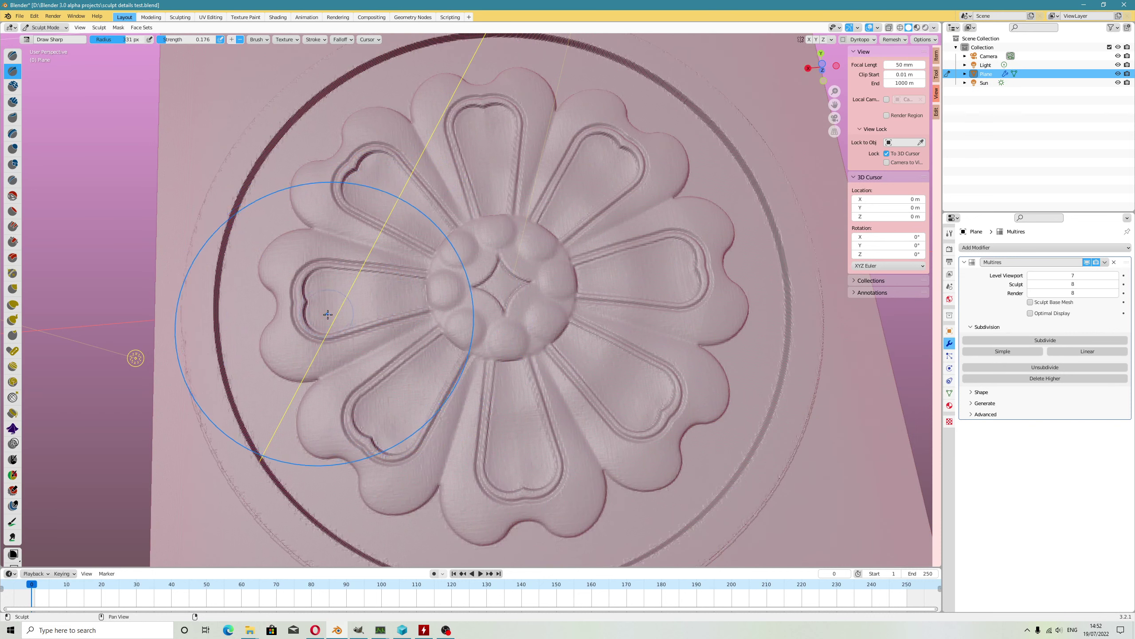
- Set the Multiresolution modifier's Level Viewport to 8 and inspect the flower relief in Object Mode at several distances
{"action": "left_click", "coordinate": [1114, 275]}
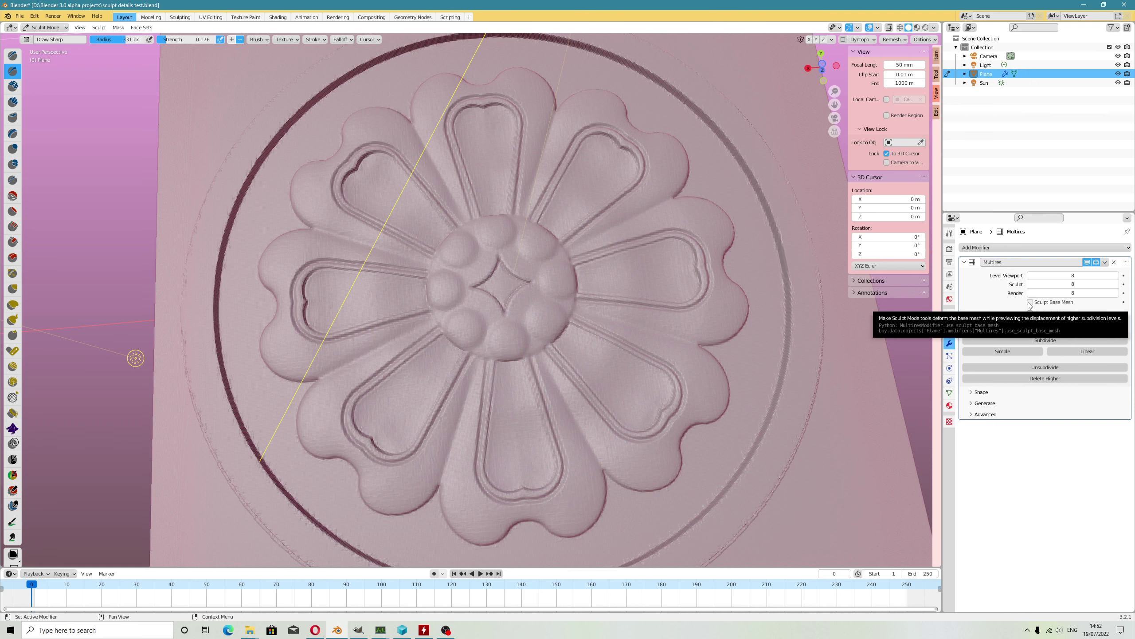
{"action": "left_click", "coordinate": [55, 28]}
{"action": "left_click", "coordinate": [56, 39]}
{"action": "scroll", "coordinate": [550, 424], "scroll_direction": "up", "scroll_amount": 2}
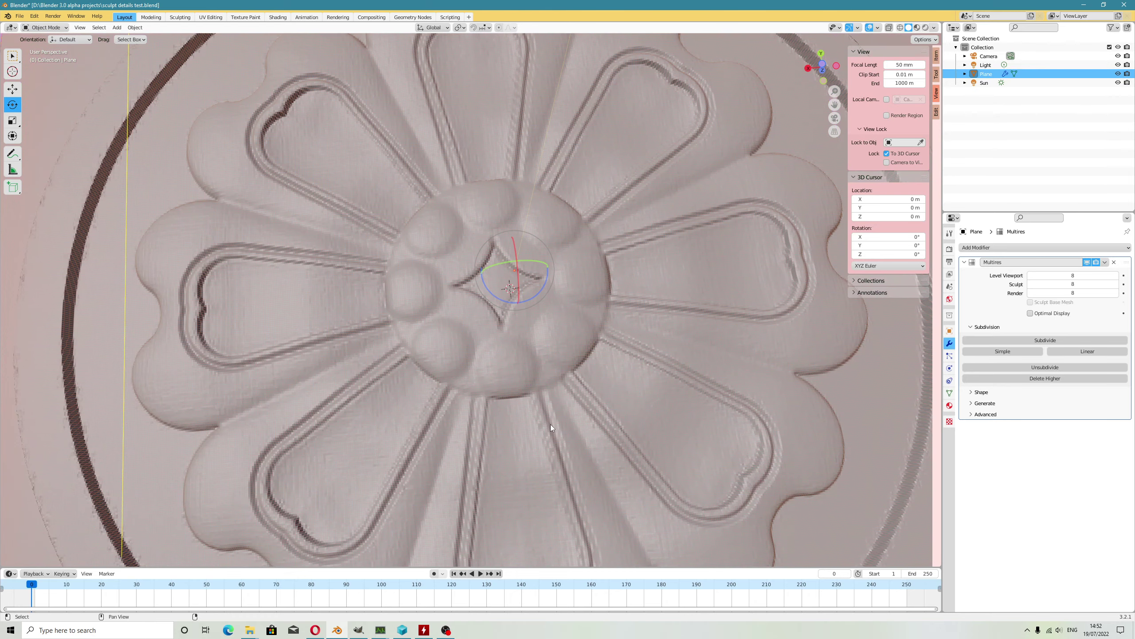
{"action": "scroll", "coordinate": [550, 424], "scroll_direction": "down", "scroll_amount": 5}
{"action": "scroll", "coordinate": [552, 430], "scroll_direction": "up", "scroll_amount": 2}
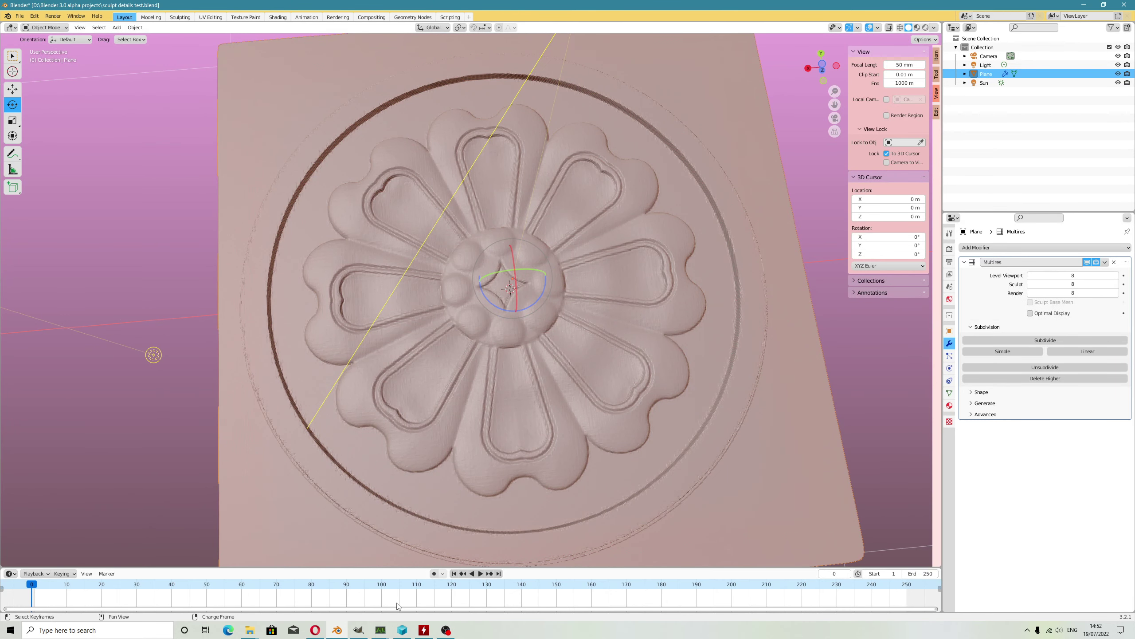
{"action": "scroll", "coordinate": [559, 416], "scroll_direction": "down", "scroll_amount": 3}
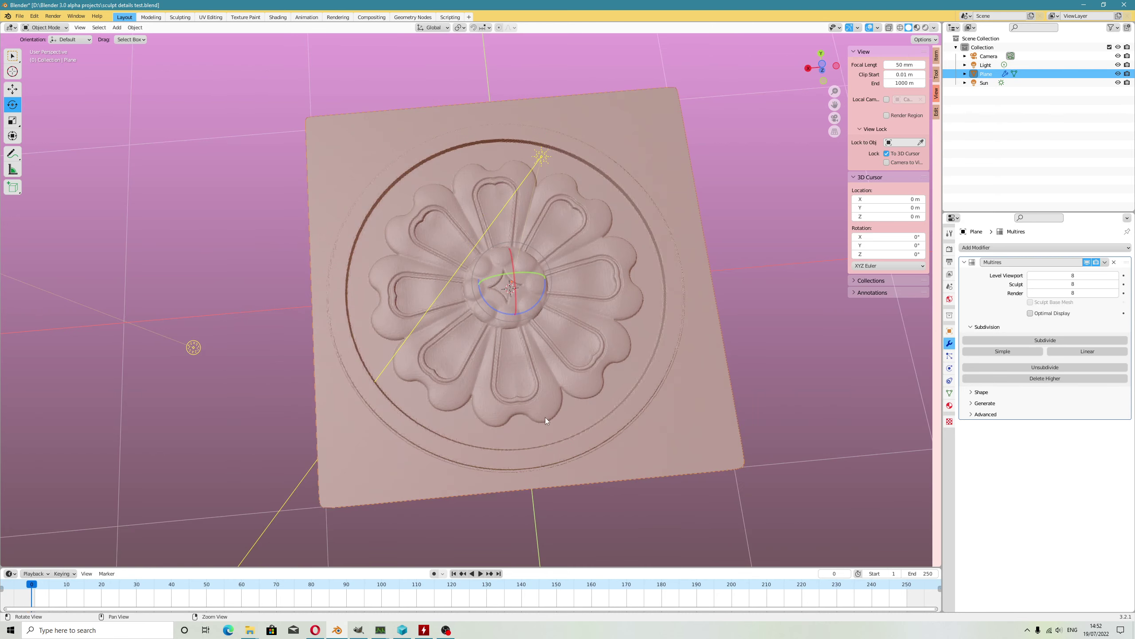
{"action": "middle_click_drag", "start_coordinate": [545, 417], "coordinate": [534, 635]}
{"action": "left_click", "coordinate": [446, 629]}
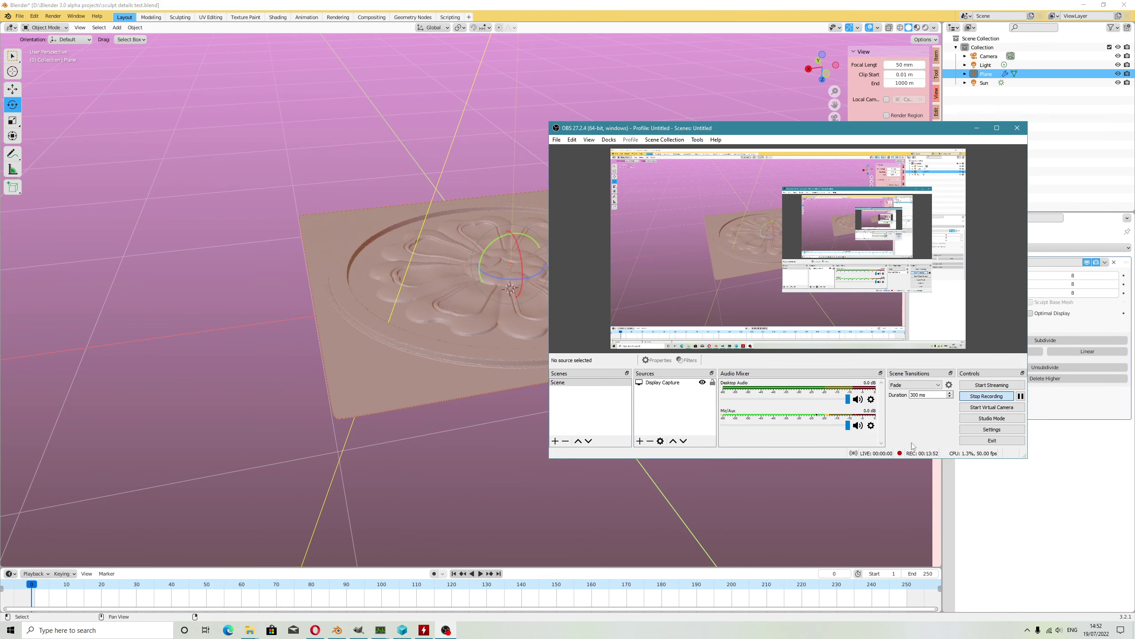